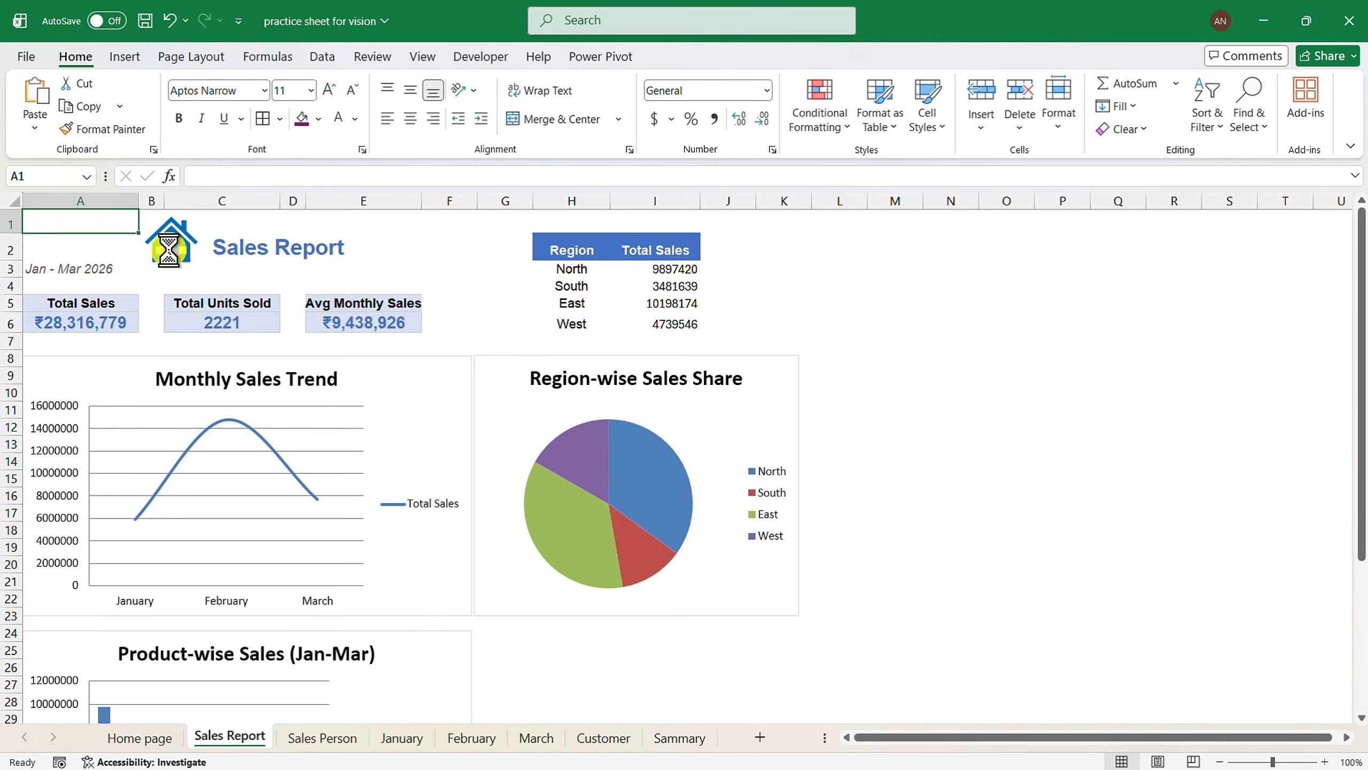
Test the Sales Person and January links, returning to the Home page after each.
{"action": "left_click", "coordinate": [169, 248]}
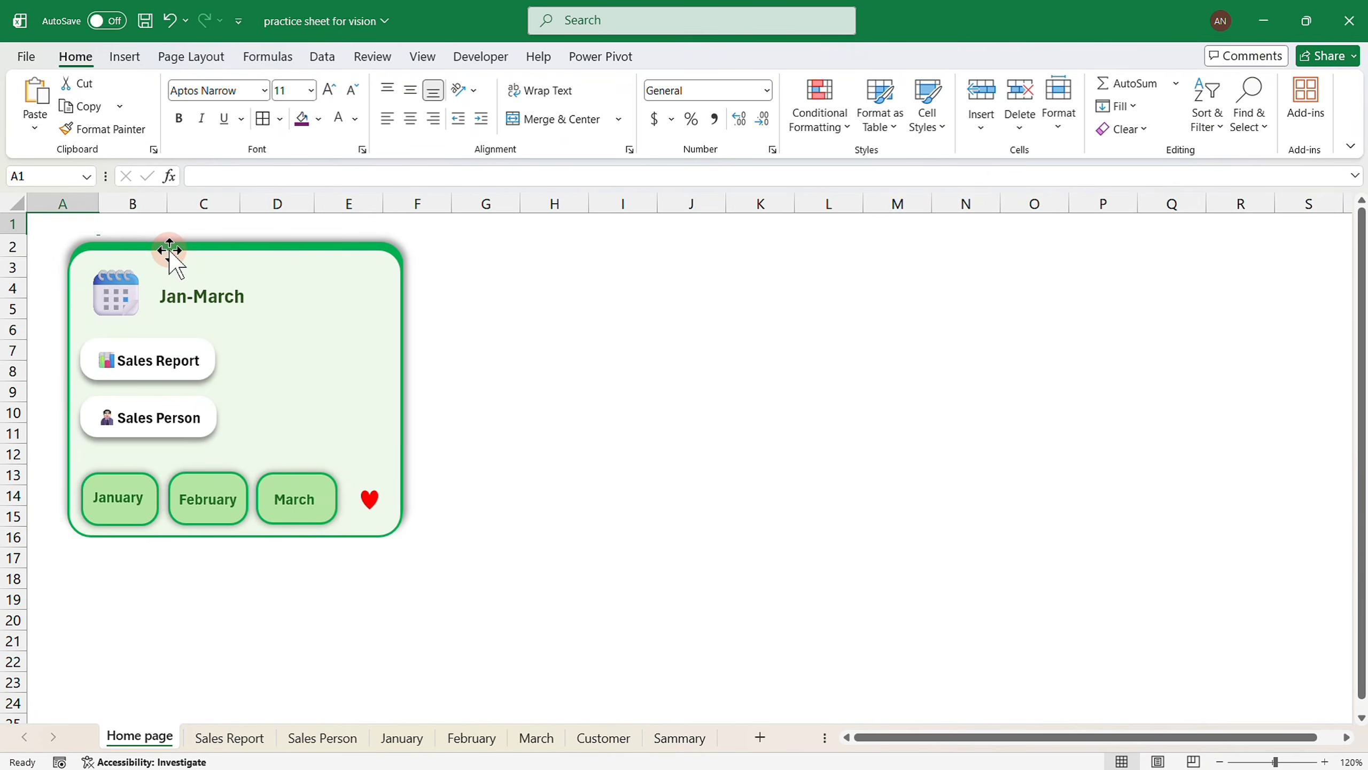
{"action": "left_click", "coordinate": [148, 419]}
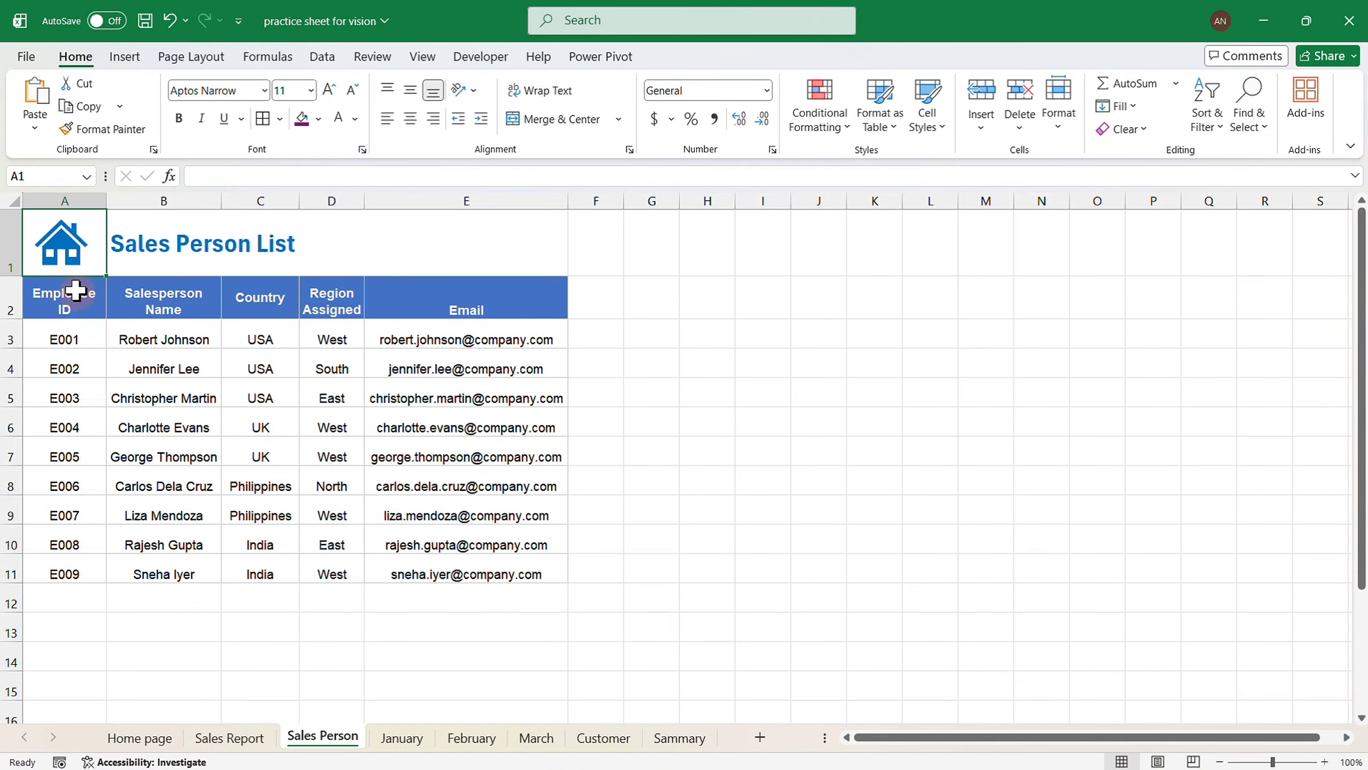
{"action": "left_click", "coordinate": [62, 252]}
{"action": "left_click", "coordinate": [107, 499]}
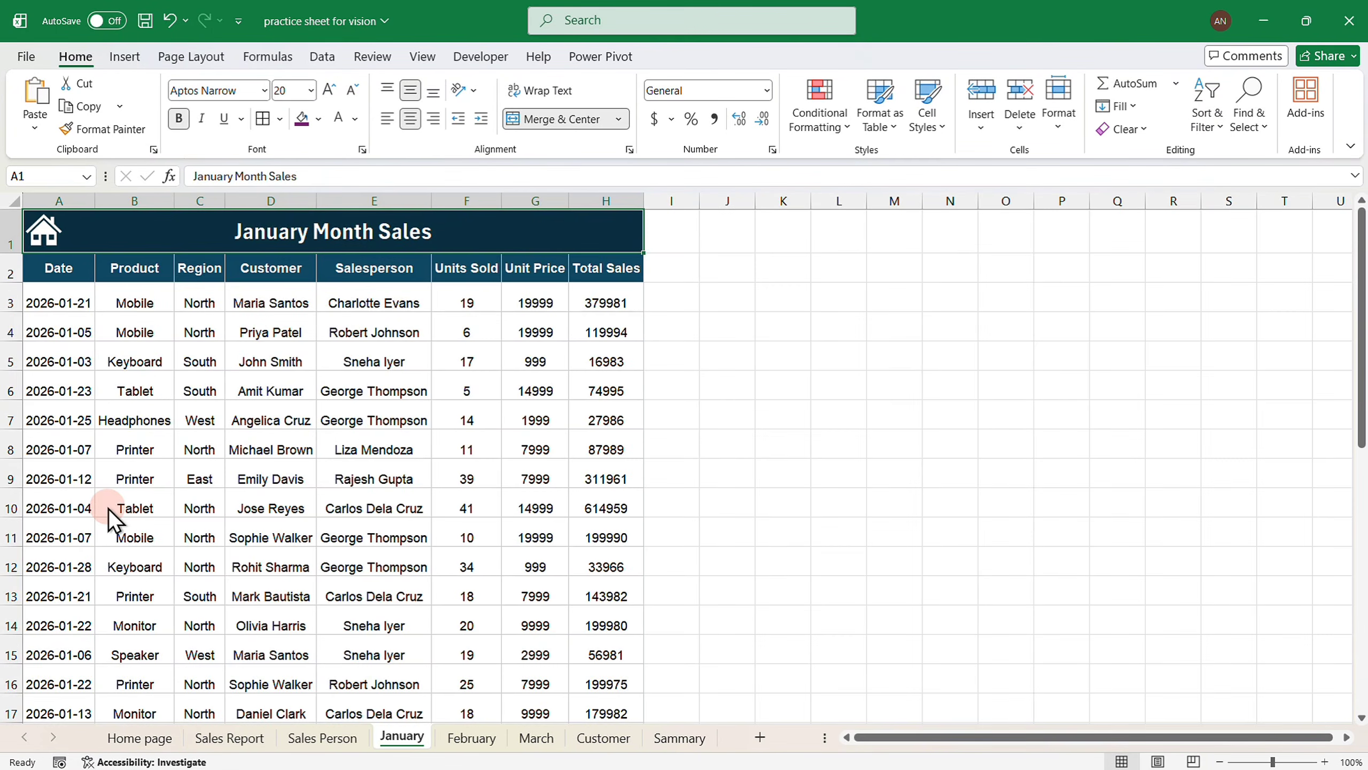
{"action": "left_click", "coordinate": [44, 237]}
Test the February and March links, returning to the now-blank Home page each time.
{"action": "left_click", "coordinate": [201, 511]}
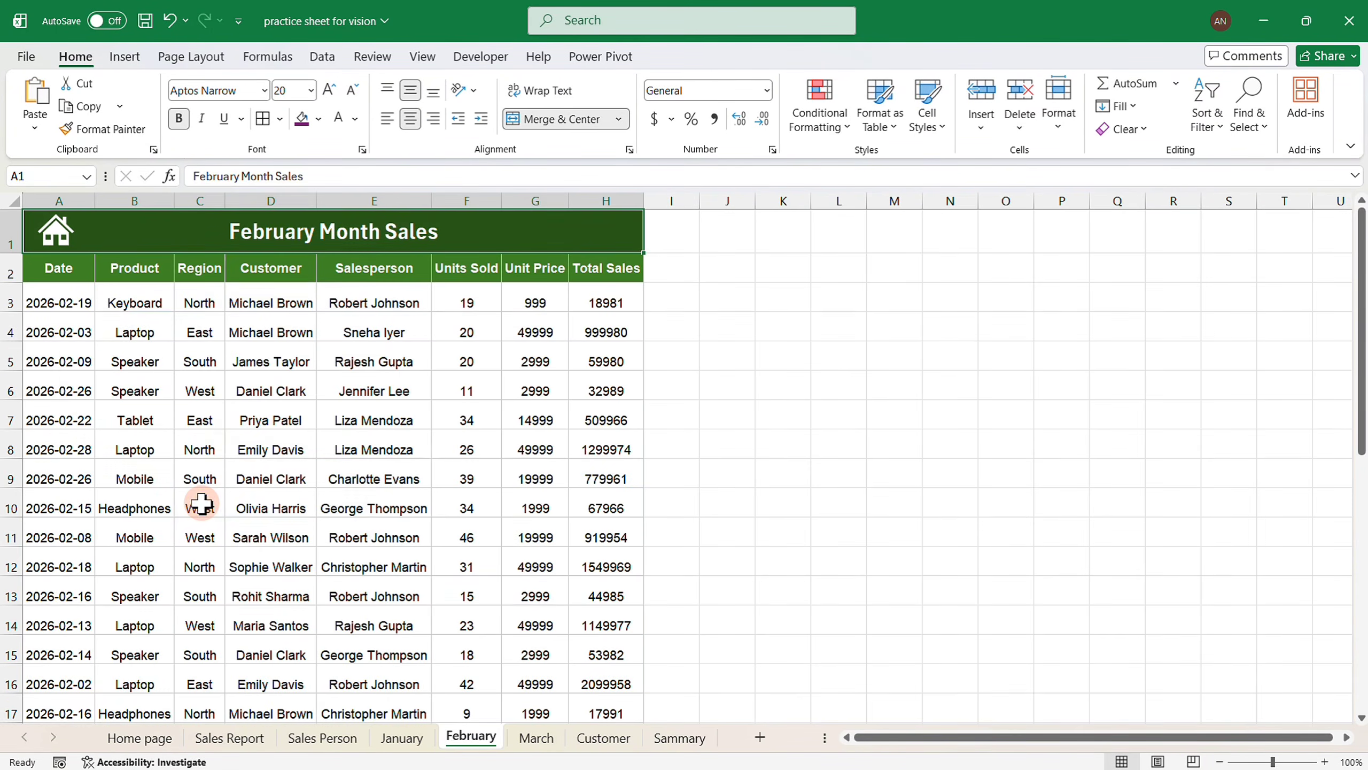
{"action": "left_click", "coordinate": [55, 229]}
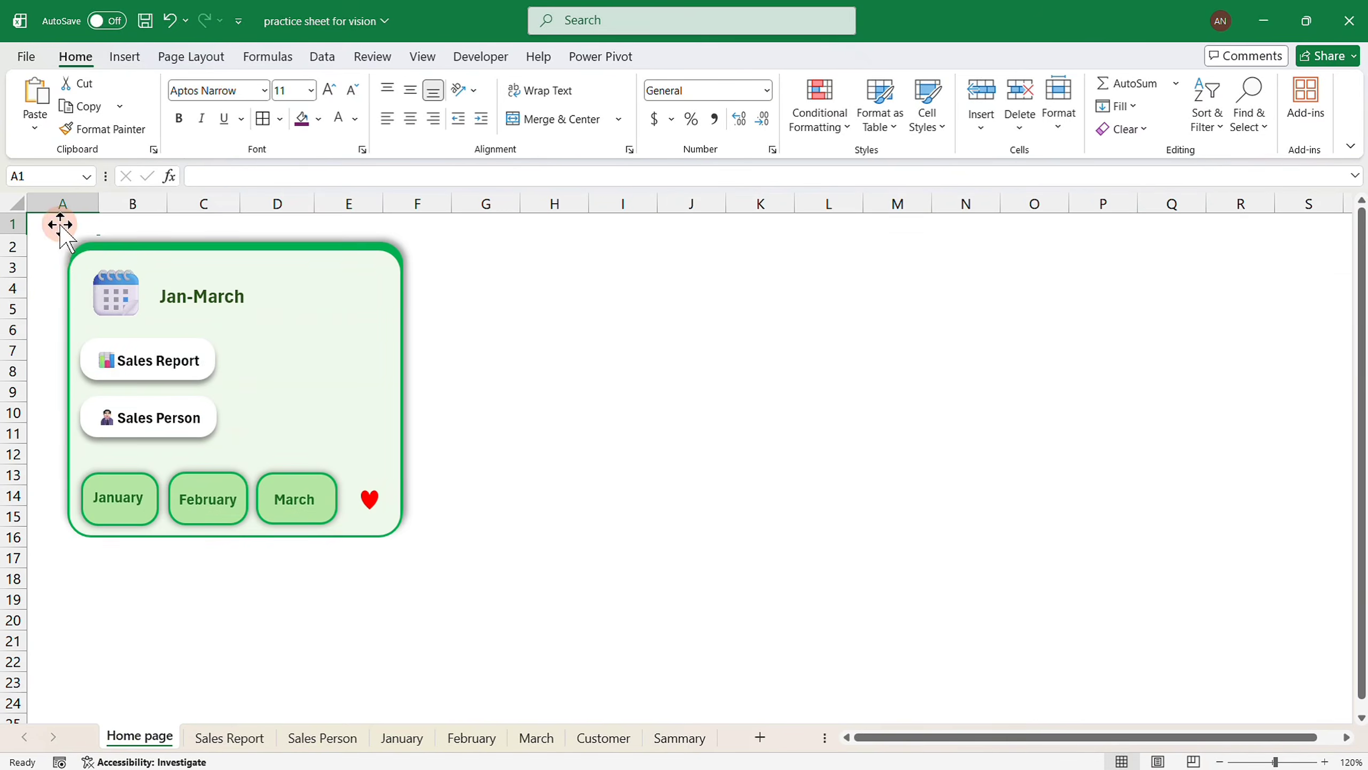
{"action": "left_click", "coordinate": [298, 506]}
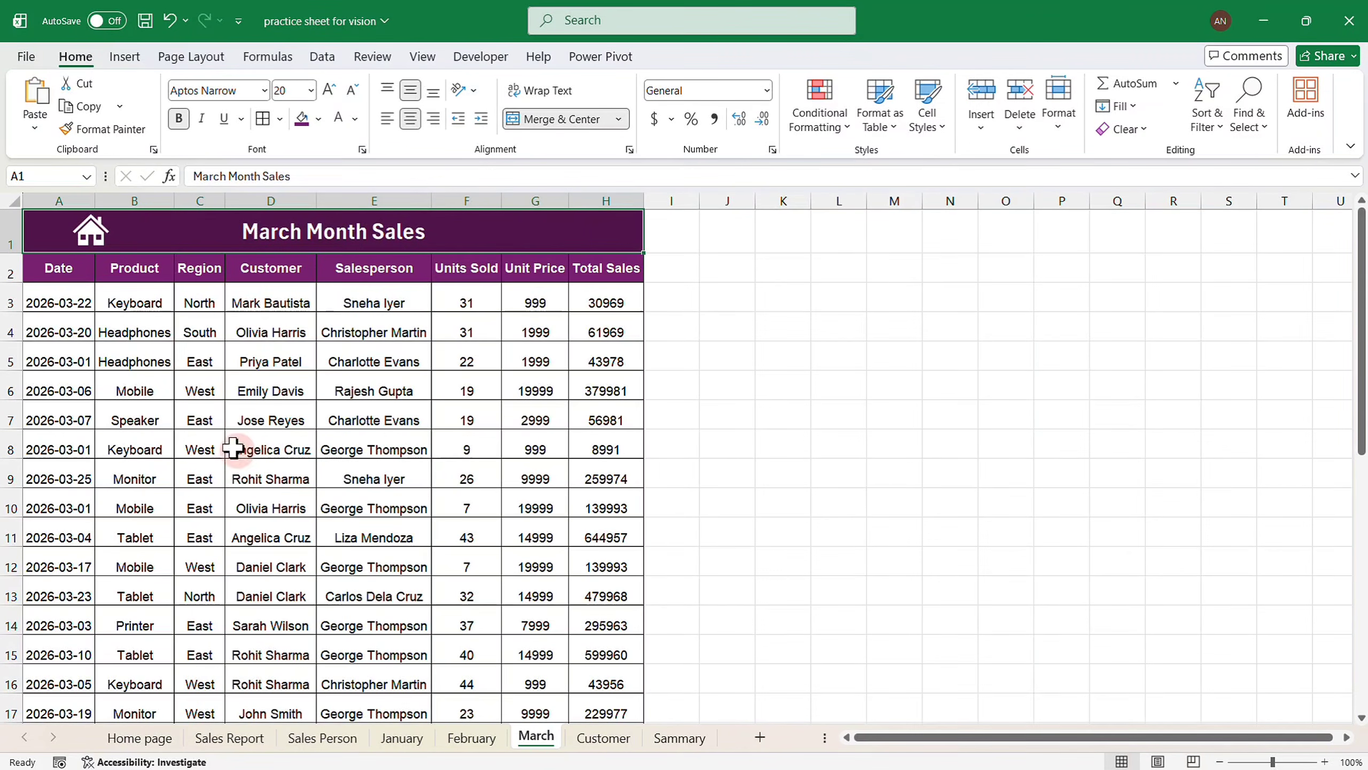
{"action": "left_click", "coordinate": [89, 233]}
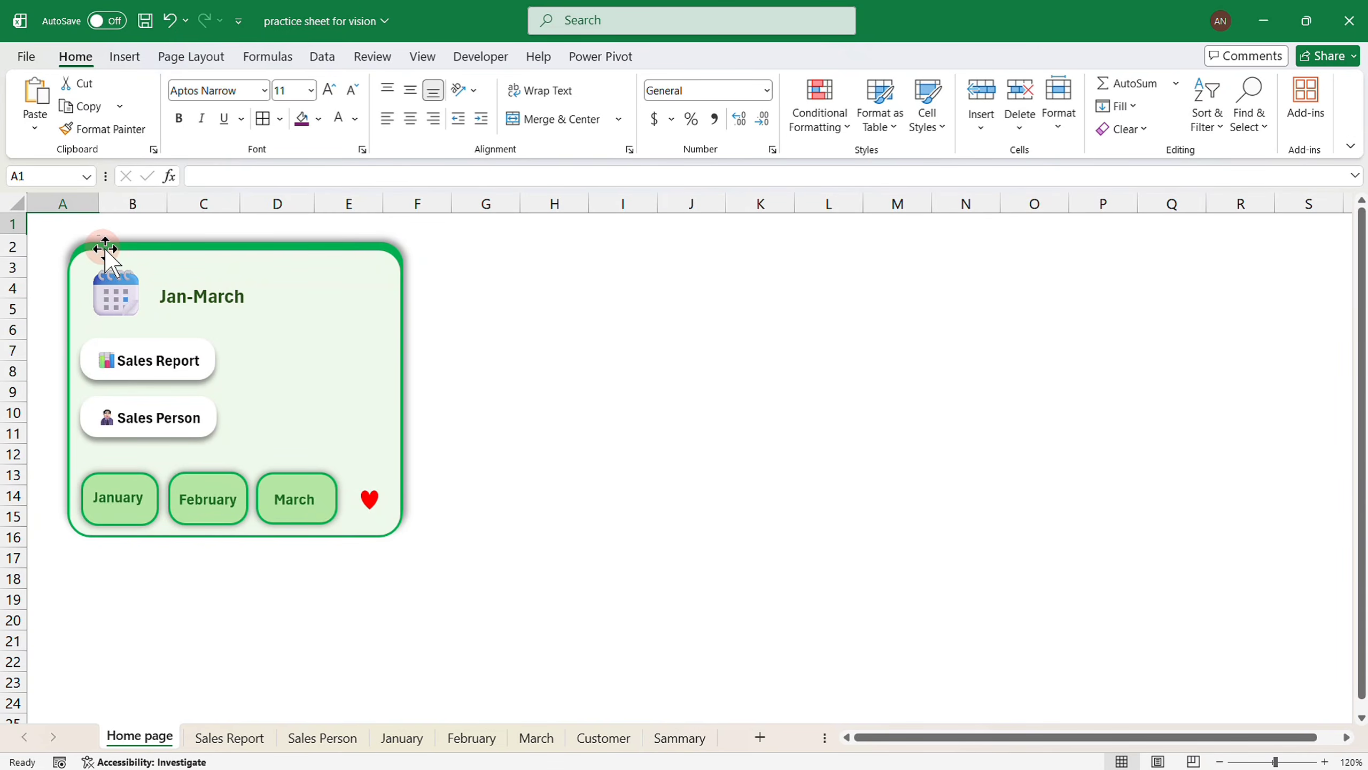
{"action": "left_click", "coordinate": [198, 293]}
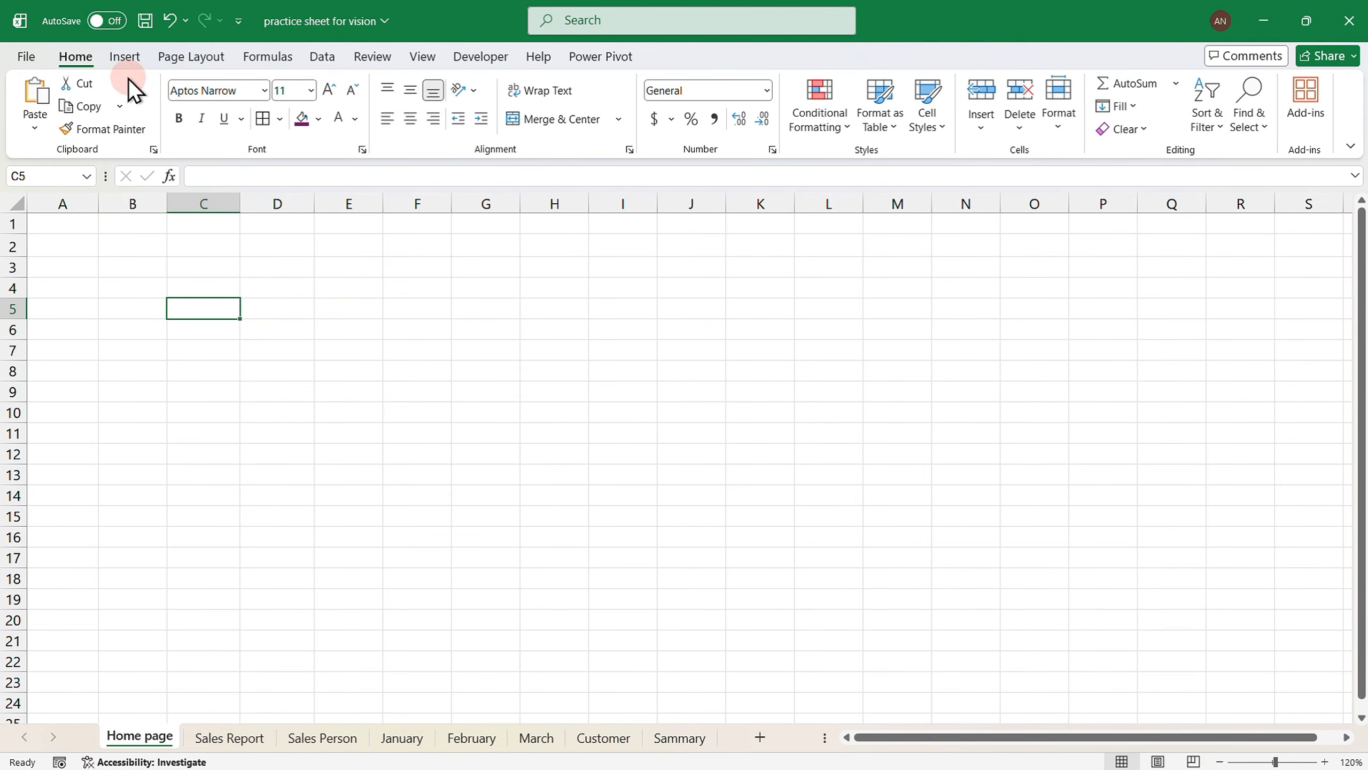
Draw a Rounded Rectangle shape from B2 down to about F14.
{"action": "left_click", "coordinate": [122, 51]}
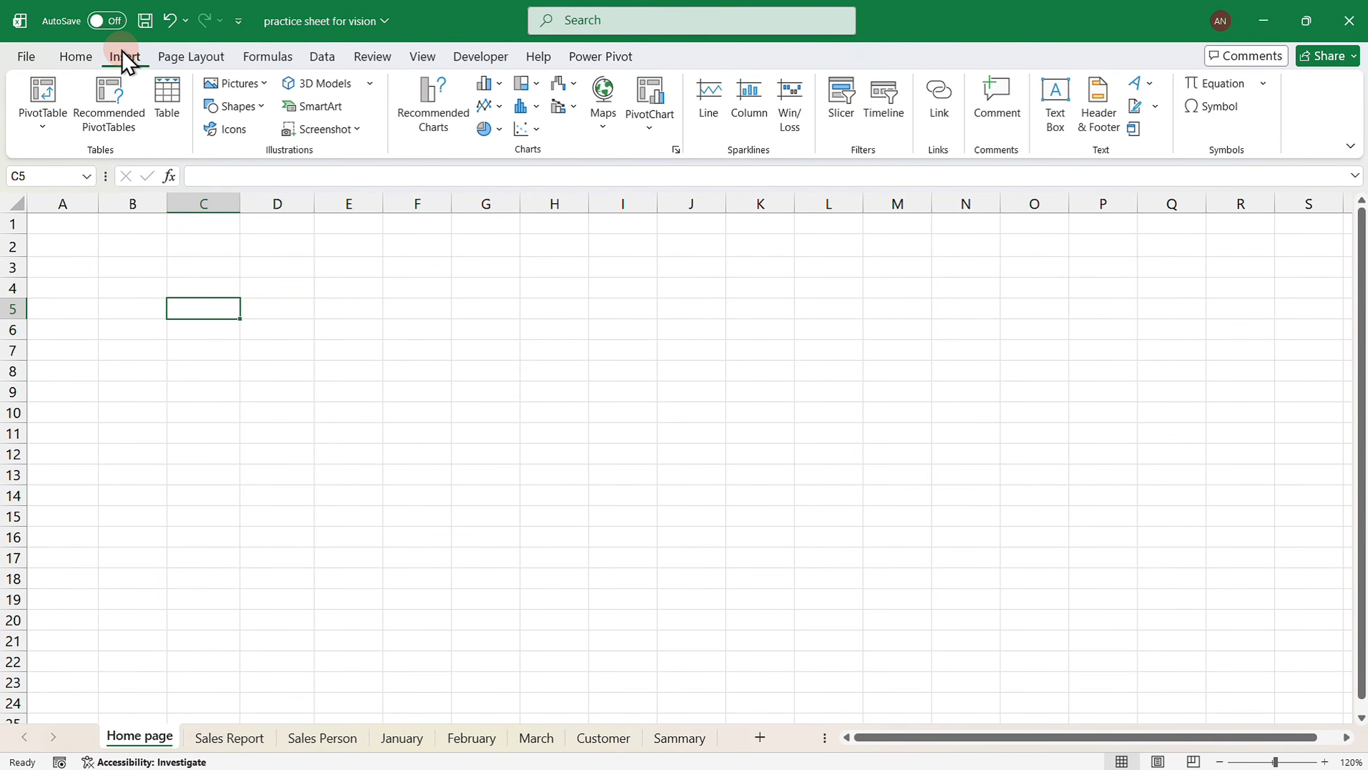
{"action": "left_click", "coordinate": [237, 107]}
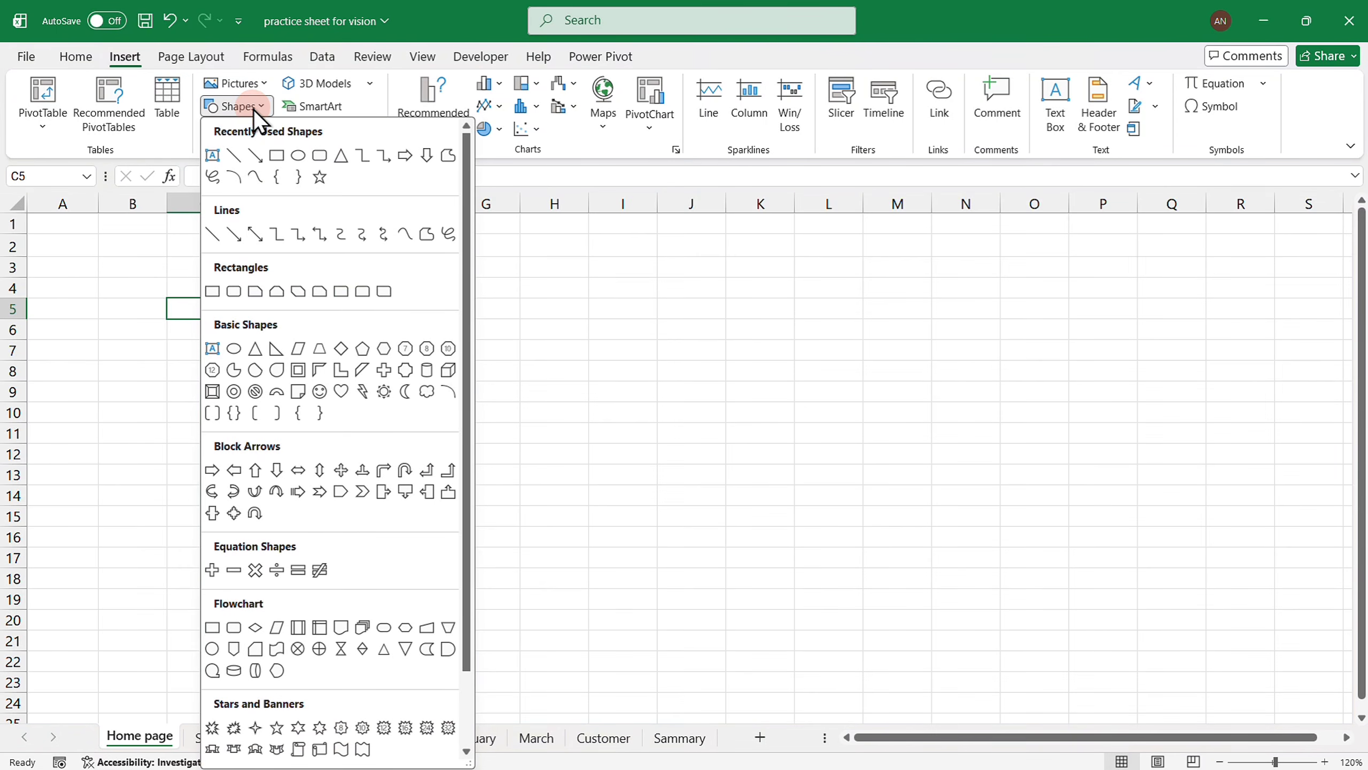
{"action": "left_click", "coordinate": [233, 291]}
{"action": "left_click_drag", "start_coordinate": [97, 235], "coordinate": [433, 504]}
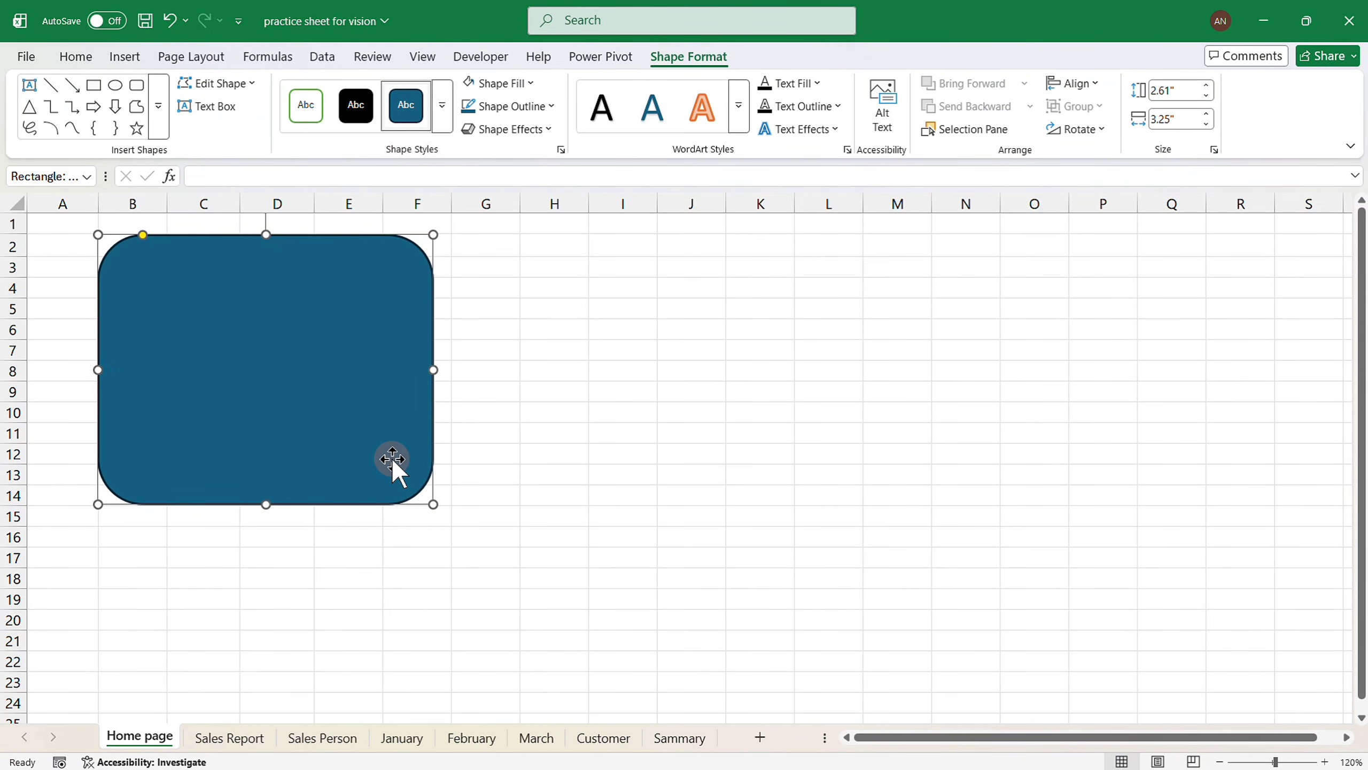
Duplicate the rectangle over itself and give the front copy a light green fill and green outline.
{"action": "key", "text": "ctrl+d"}
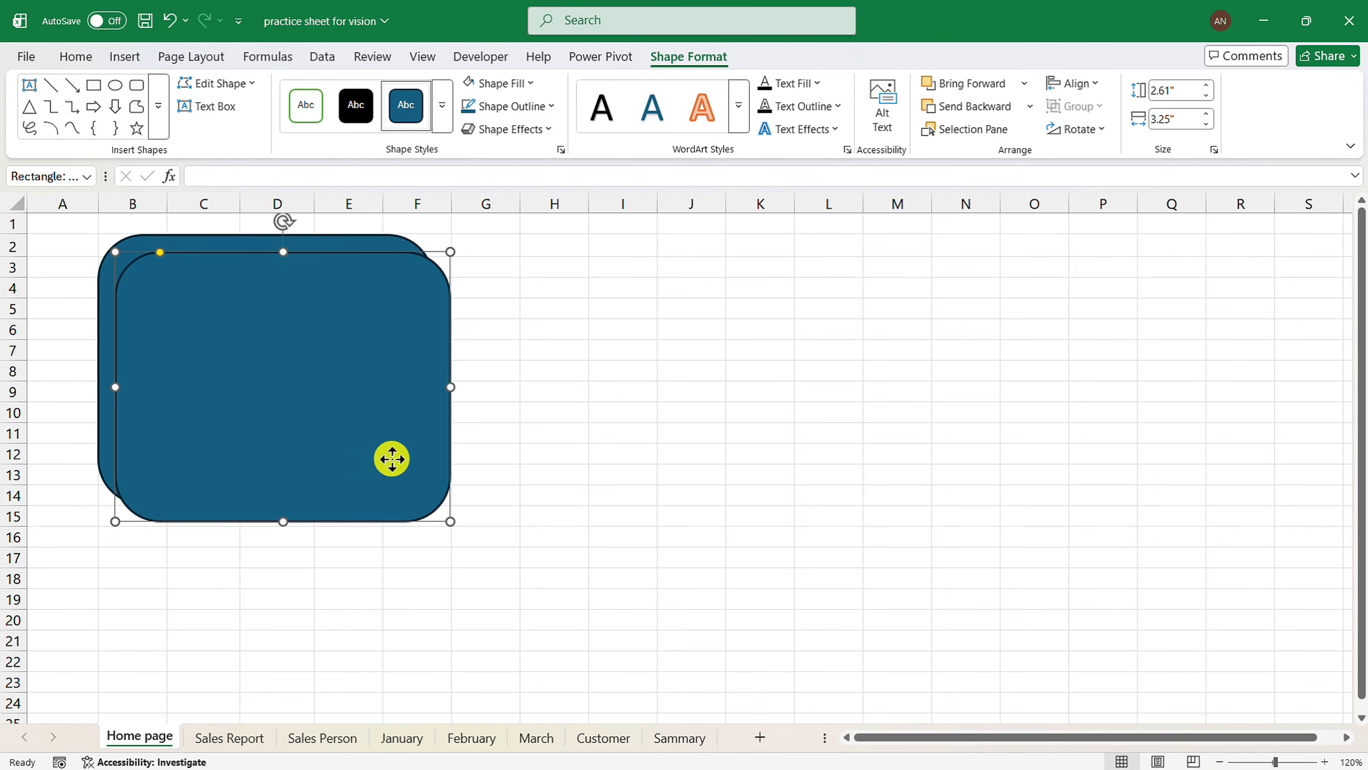
{"action": "left_click_drag", "start_coordinate": [392, 459], "coordinate": [373, 450]}
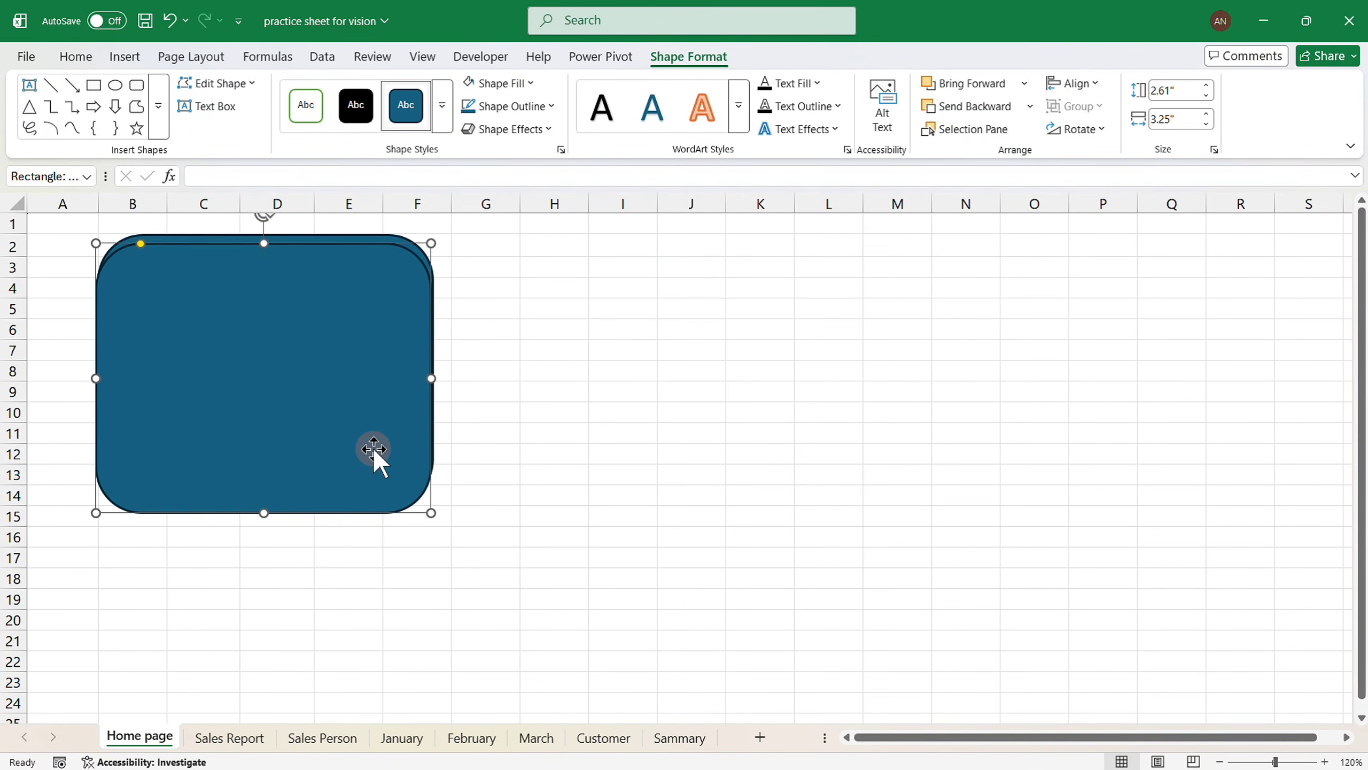
{"action": "left_click", "coordinate": [526, 84]}
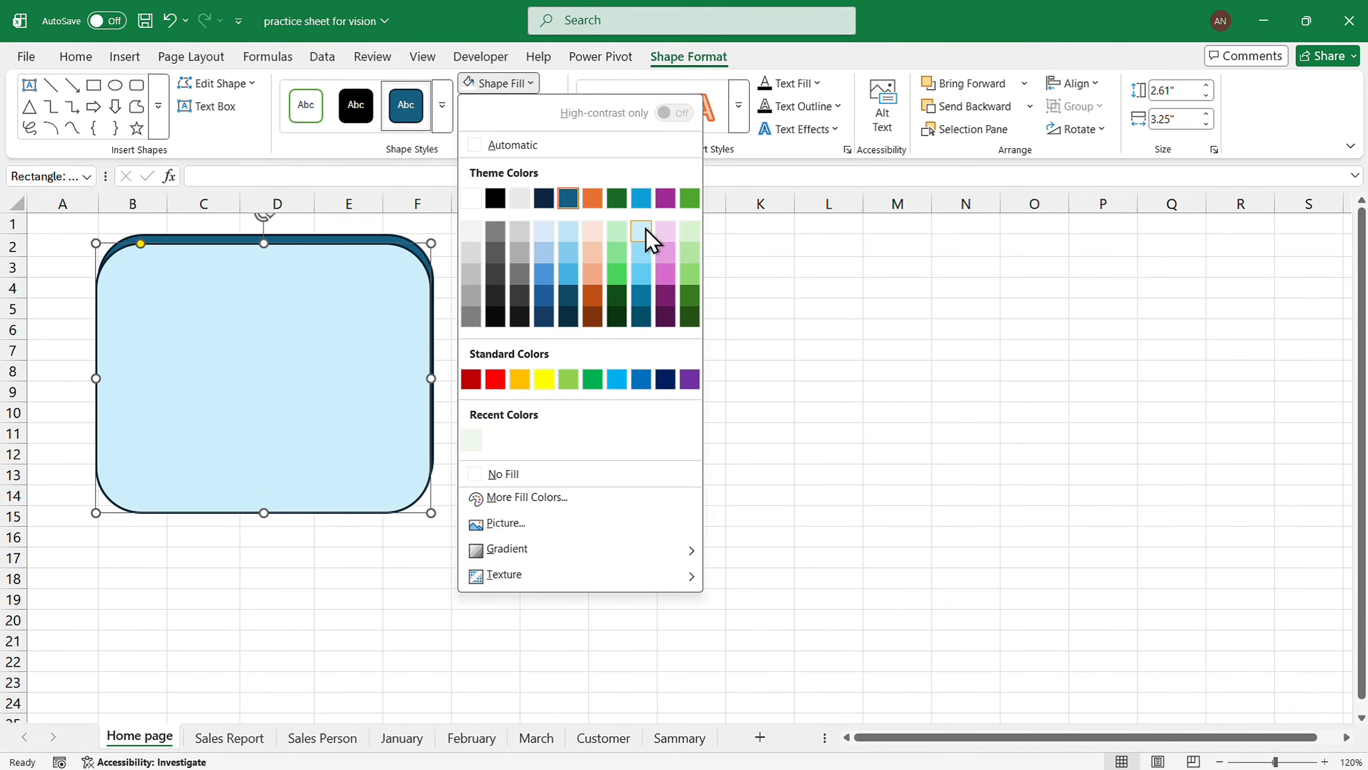
{"action": "left_click", "coordinate": [616, 231]}
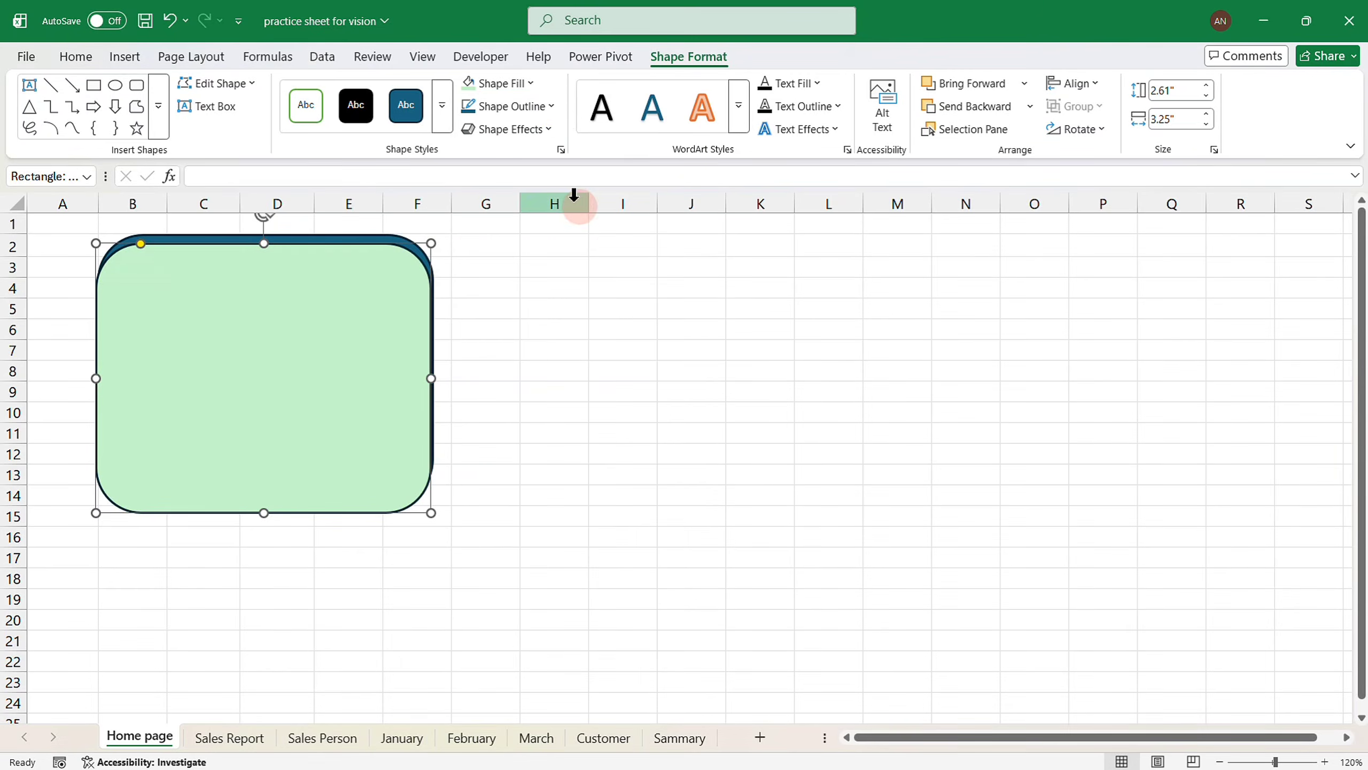
{"action": "left_click", "coordinate": [552, 107]}
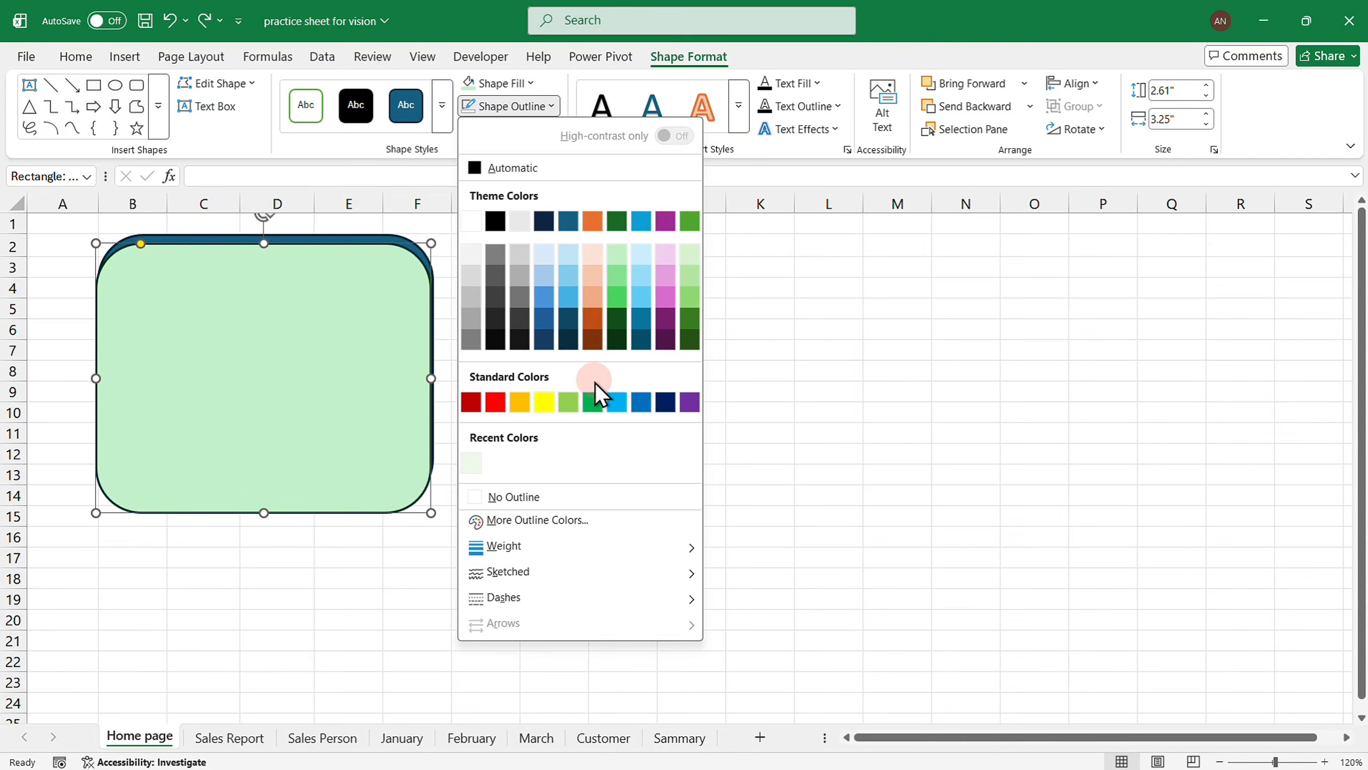
{"action": "left_click", "coordinate": [591, 402]}
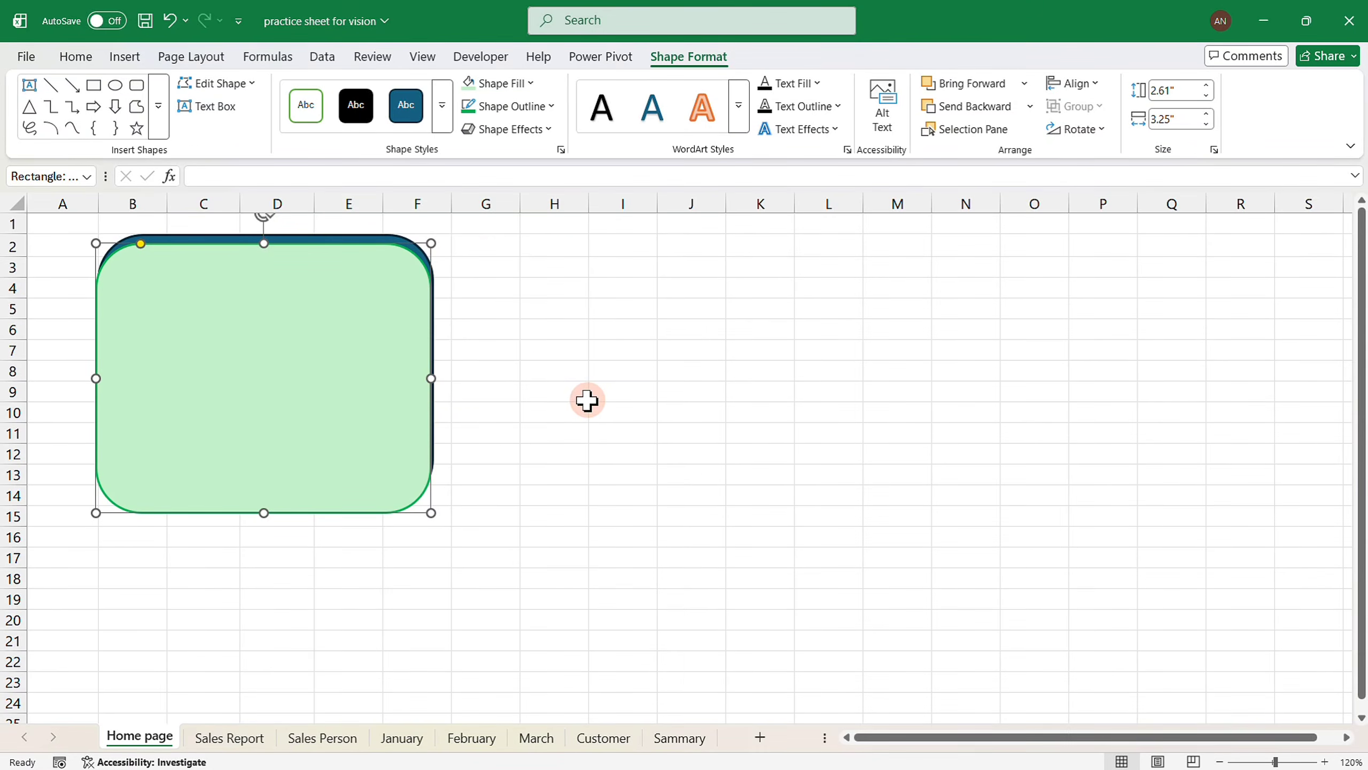
Give the back rectangle a solid green fill with No Outline.
{"action": "left_click_drag", "start_coordinate": [399, 247], "coordinate": [401, 239]}
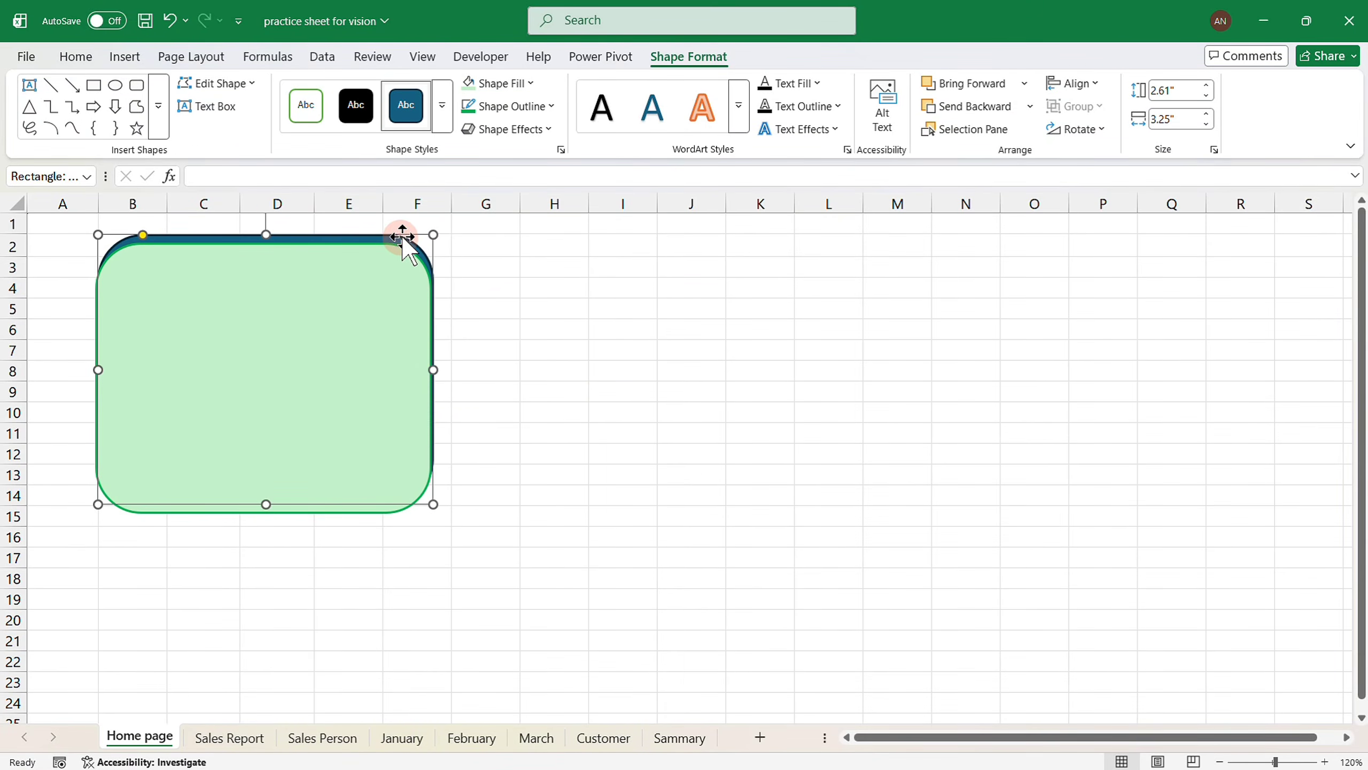
{"action": "left_click", "coordinate": [515, 83]}
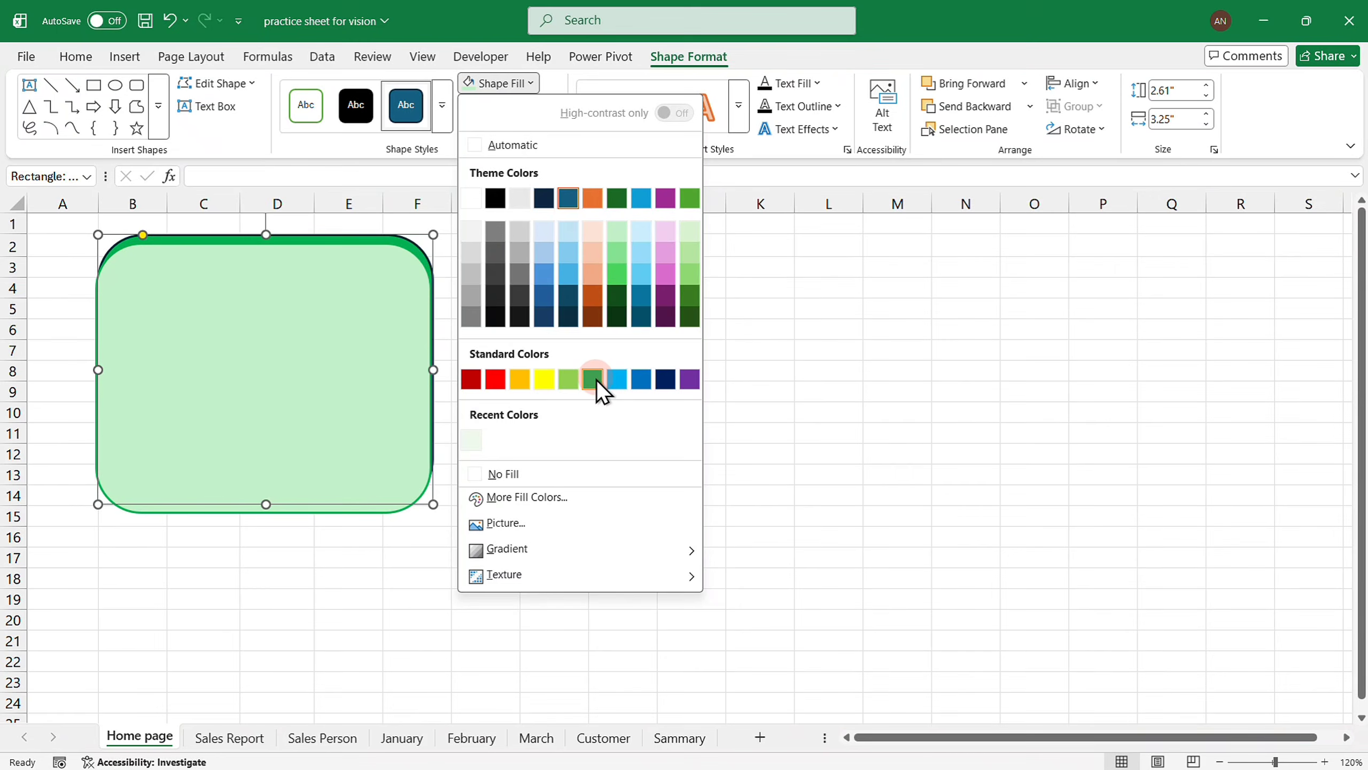
{"action": "left_click", "coordinate": [592, 379]}
{"action": "left_click", "coordinate": [554, 111]}
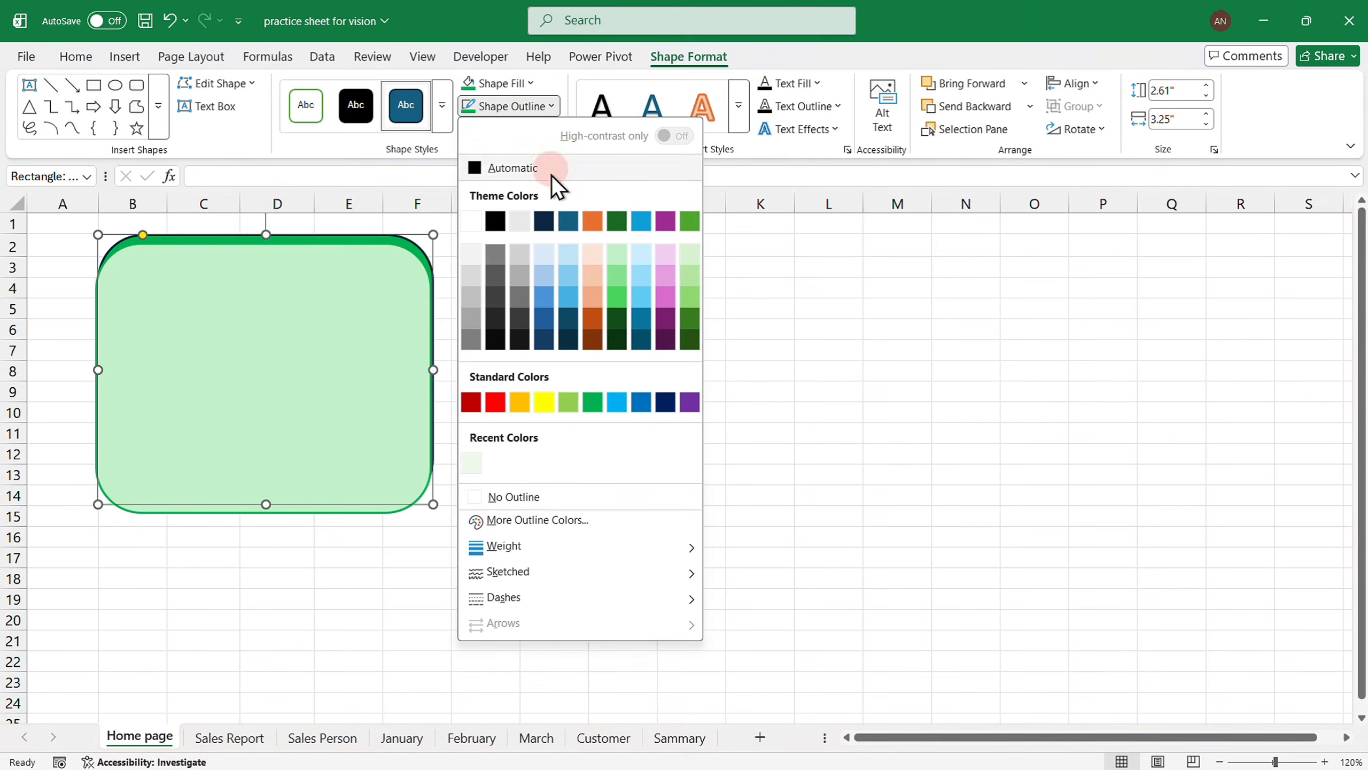
{"action": "left_click", "coordinate": [531, 497]}
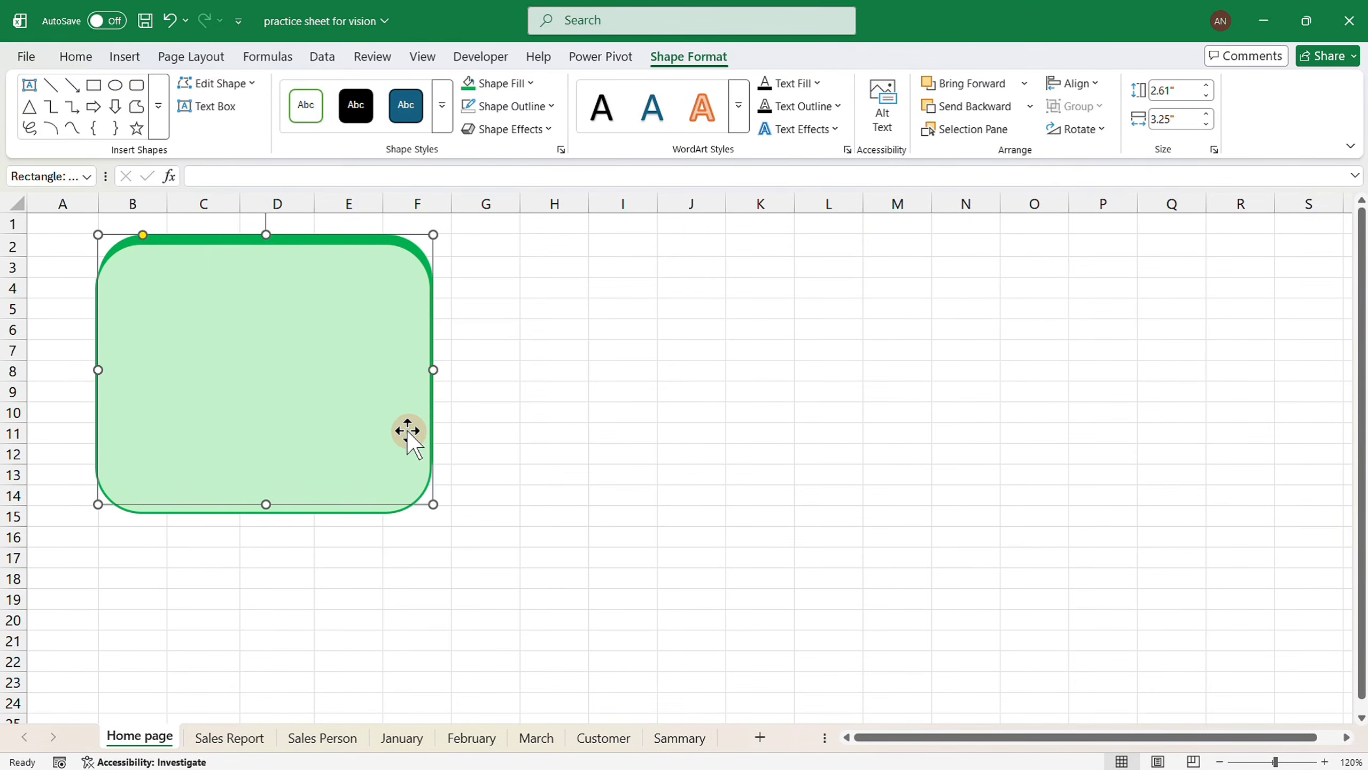
Nudge the front rectangle right and lighten its fill to #D6F6DA via More Fill Colors.
{"action": "left_click", "coordinate": [379, 410]}
{"action": "key", "text": "Right"}
{"action": "left_click", "coordinate": [531, 83]}
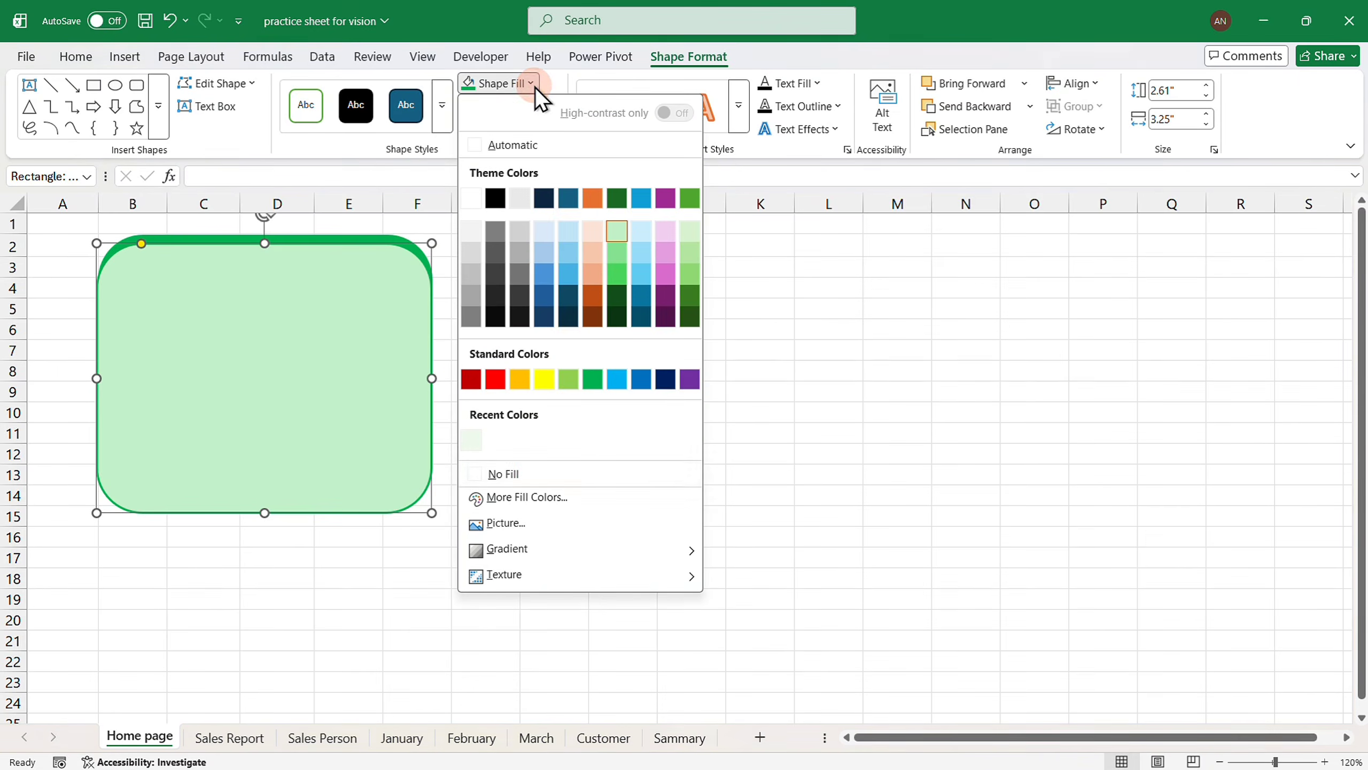
{"action": "left_click", "coordinate": [524, 498]}
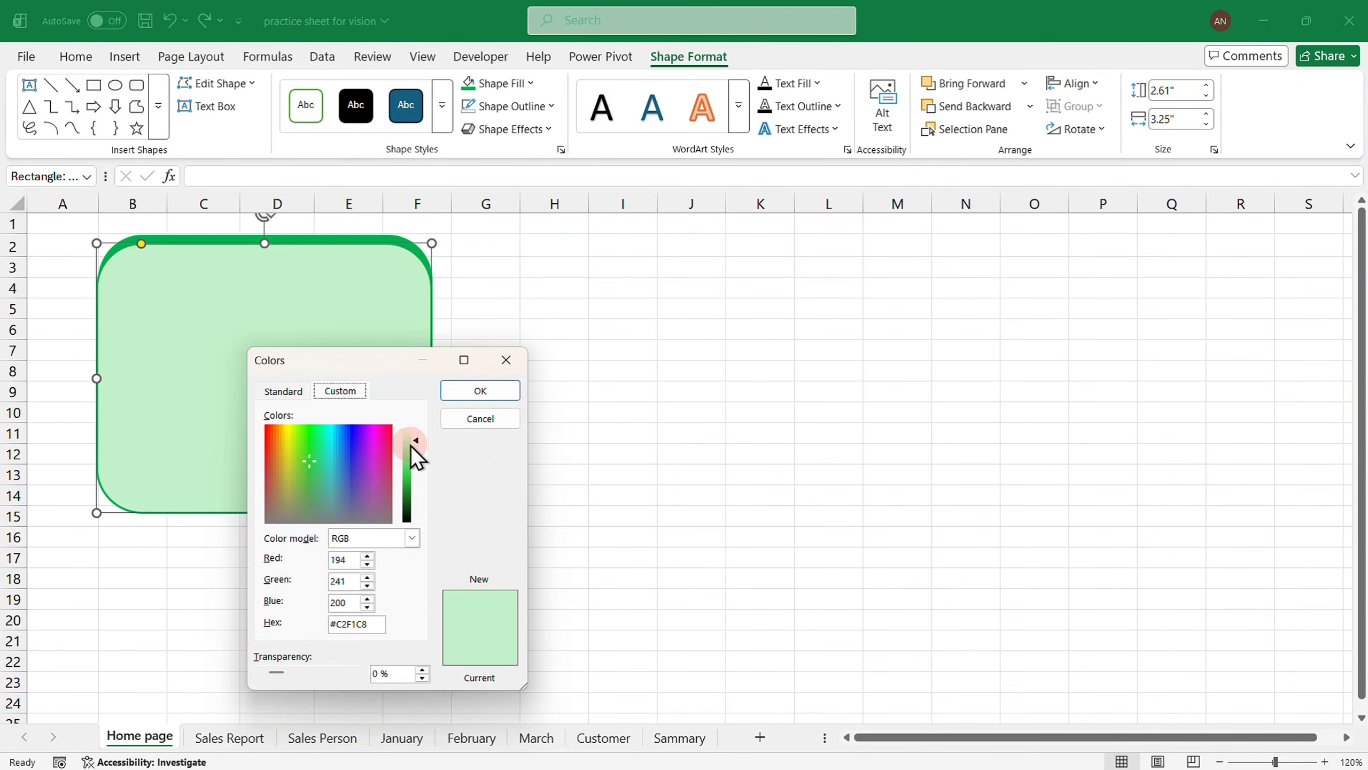
{"action": "left_click_drag", "start_coordinate": [410, 435], "coordinate": [410, 438]}
{"action": "left_click", "coordinate": [464, 396]}
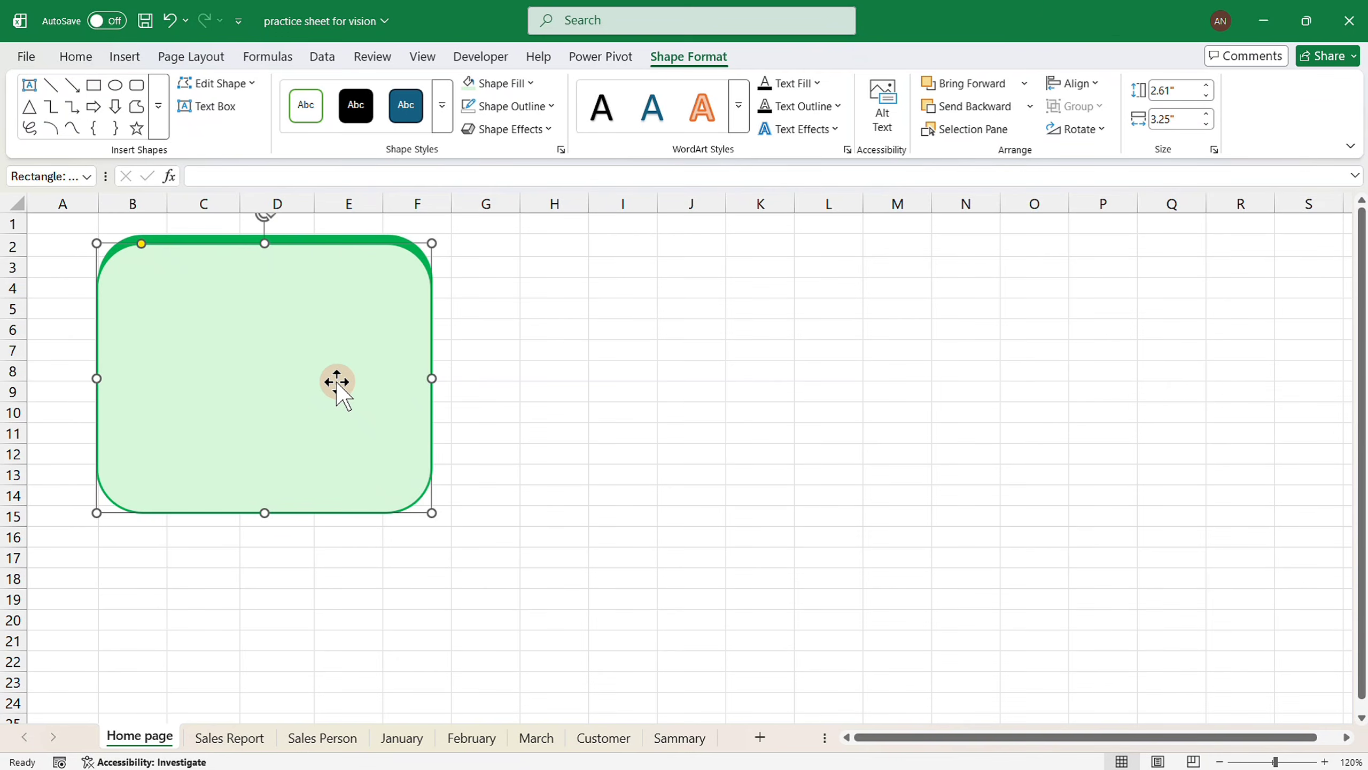
Duplicate the pale-green rectangle and shrink the copy into a small 0.46" × 0.72" button.
{"action": "key", "text": "ctrl+d"}
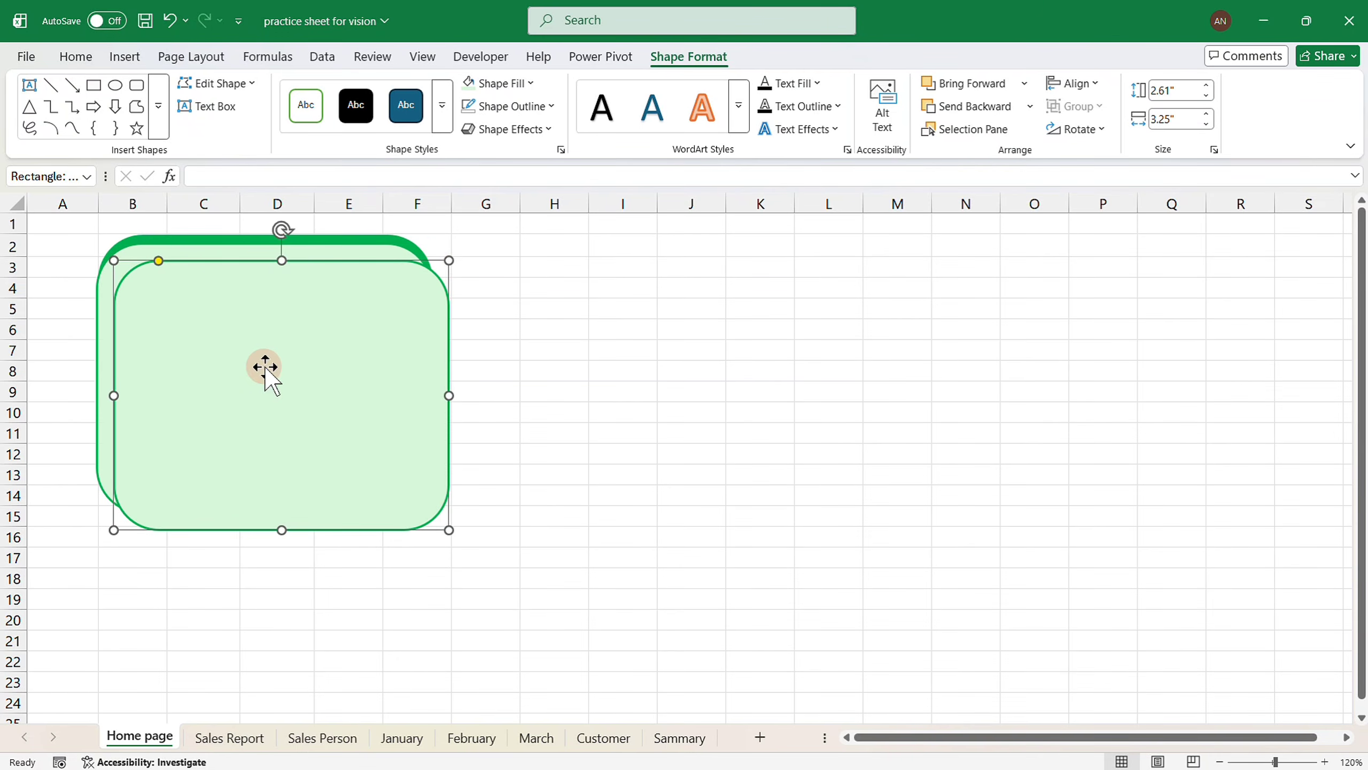
{"action": "left_click_drag", "start_coordinate": [452, 260], "coordinate": [129, 444]}
{"action": "left_click_drag", "start_coordinate": [129, 444], "coordinate": [138, 445]}
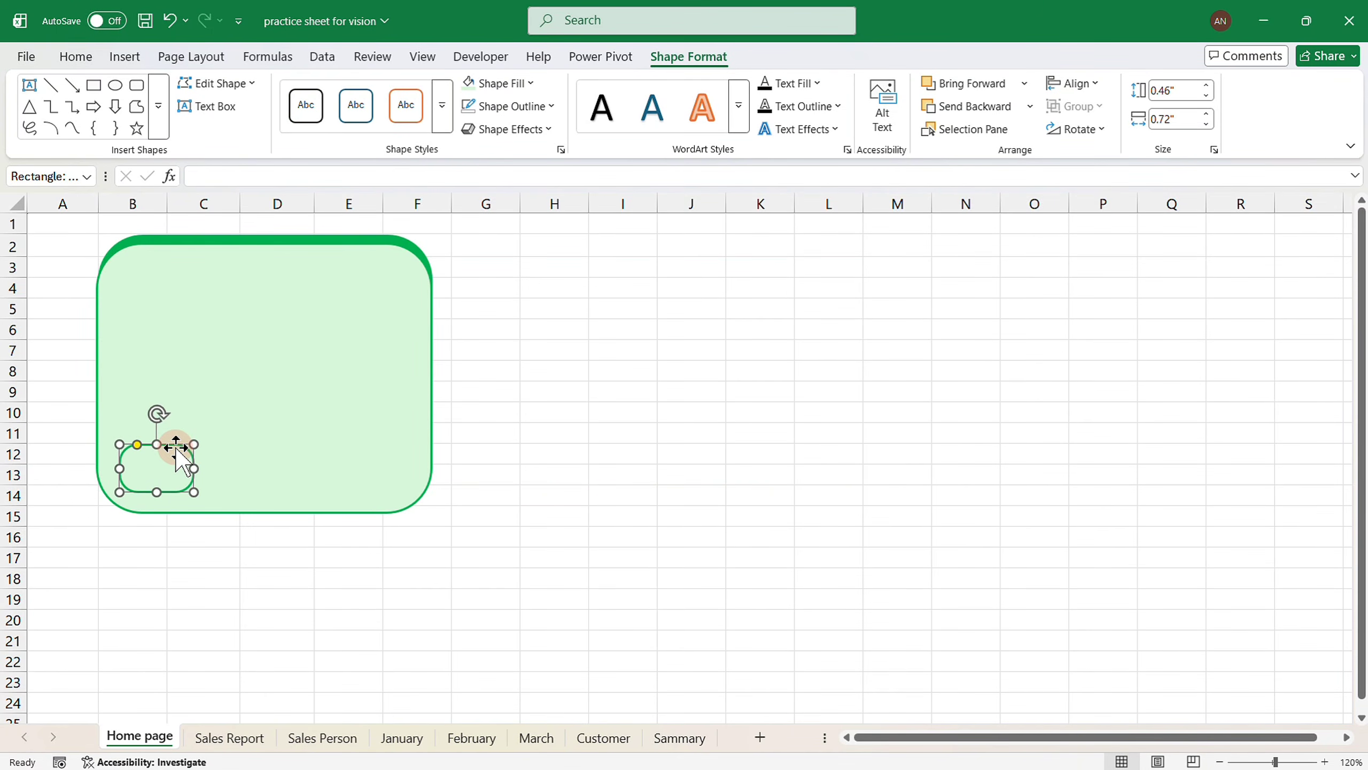
Fill the small button mid-green and give it a dark green outline.
{"action": "left_click", "coordinate": [530, 84]}
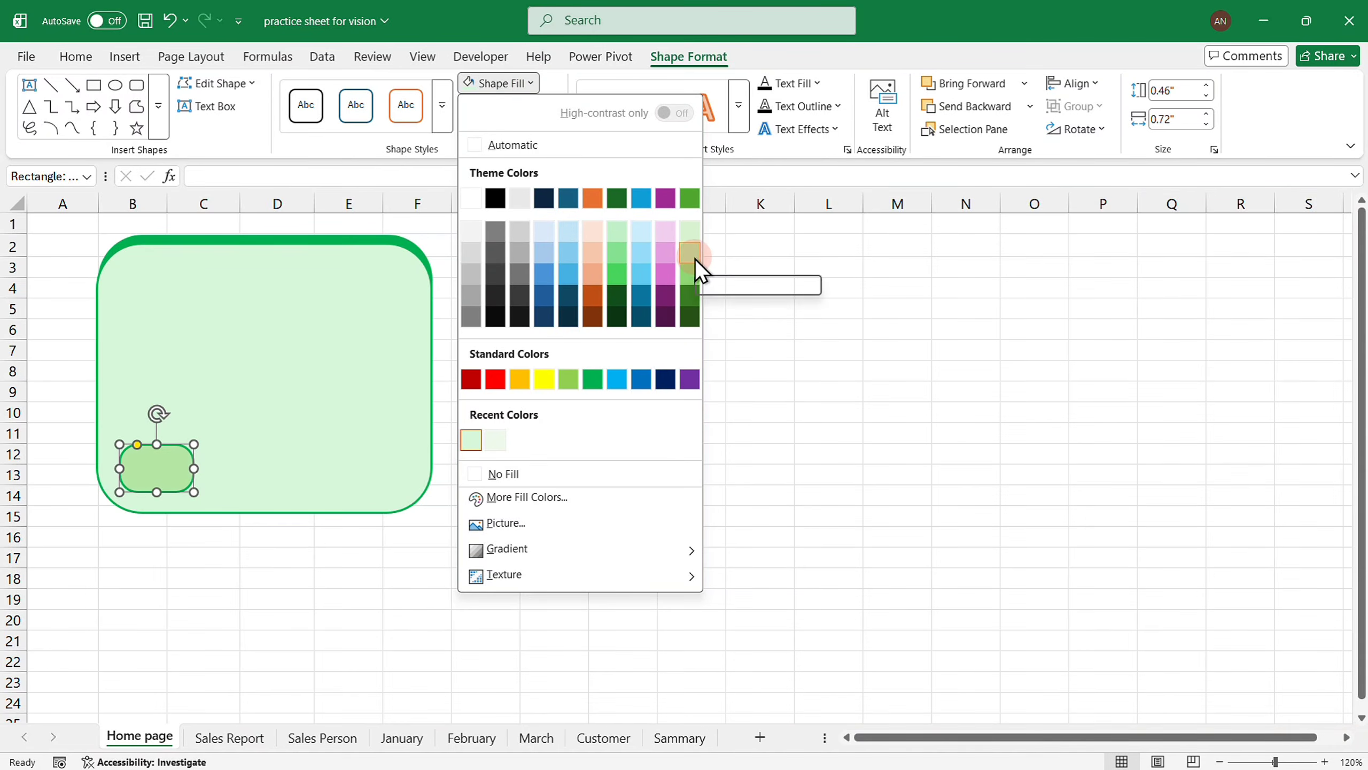
{"action": "left_click", "coordinate": [617, 250]}
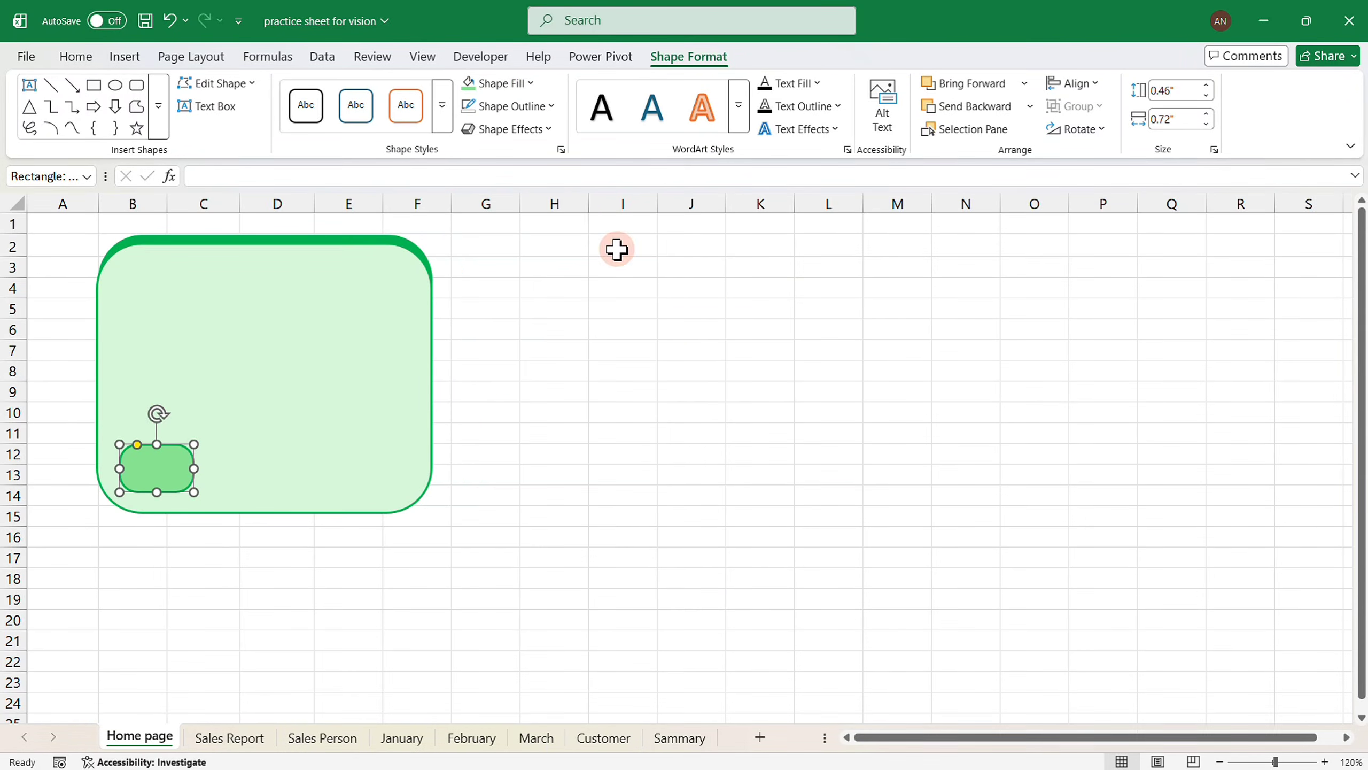
{"action": "left_click", "coordinate": [550, 106]}
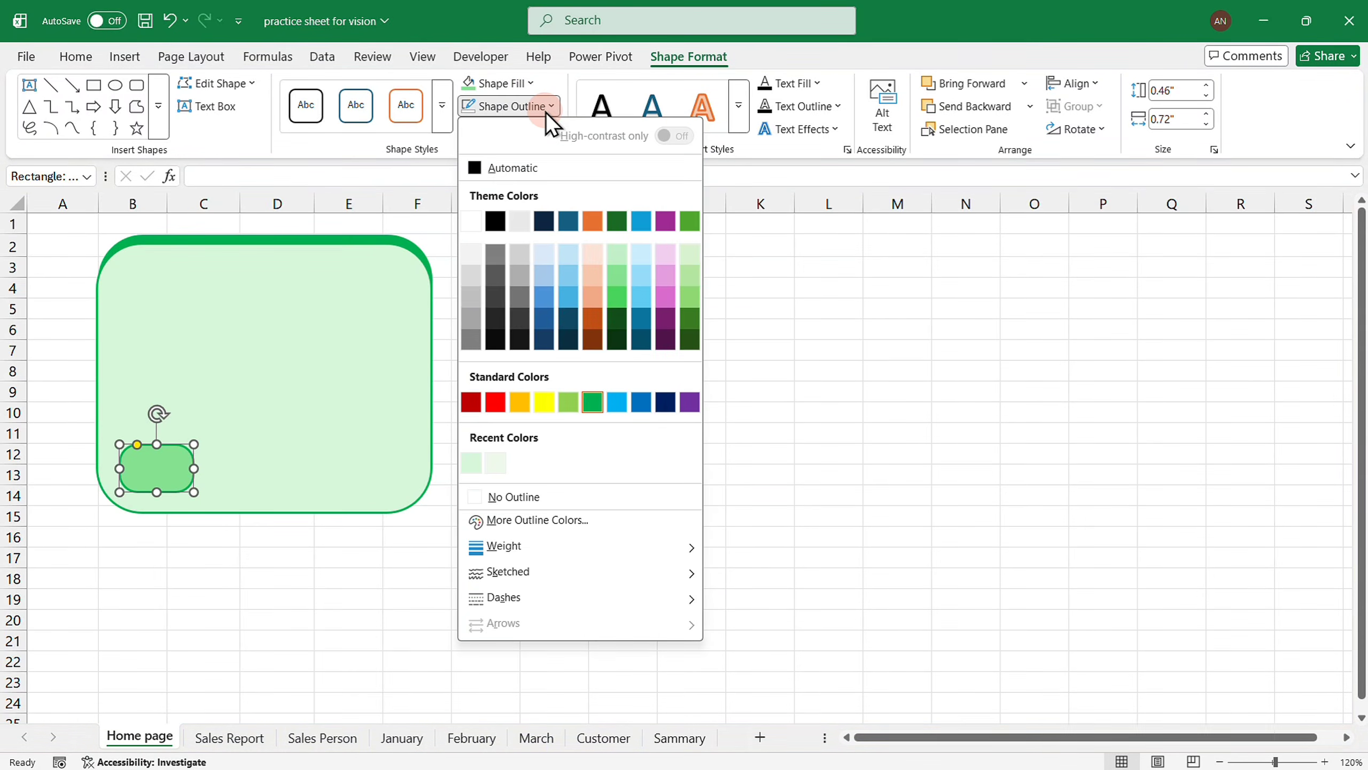
{"action": "left_click", "coordinate": [615, 311]}
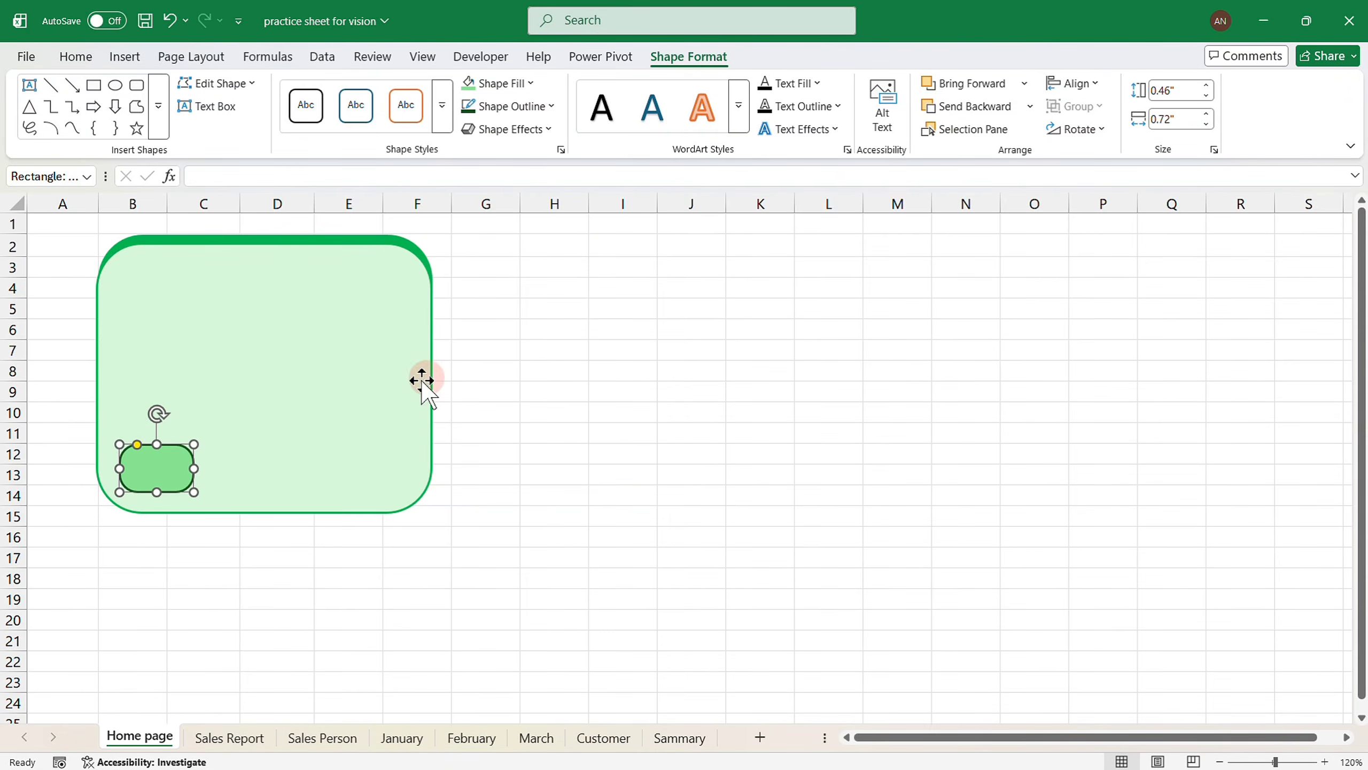
Label the small button 'January' in bold black text.
{"action": "type", "text": "January"}
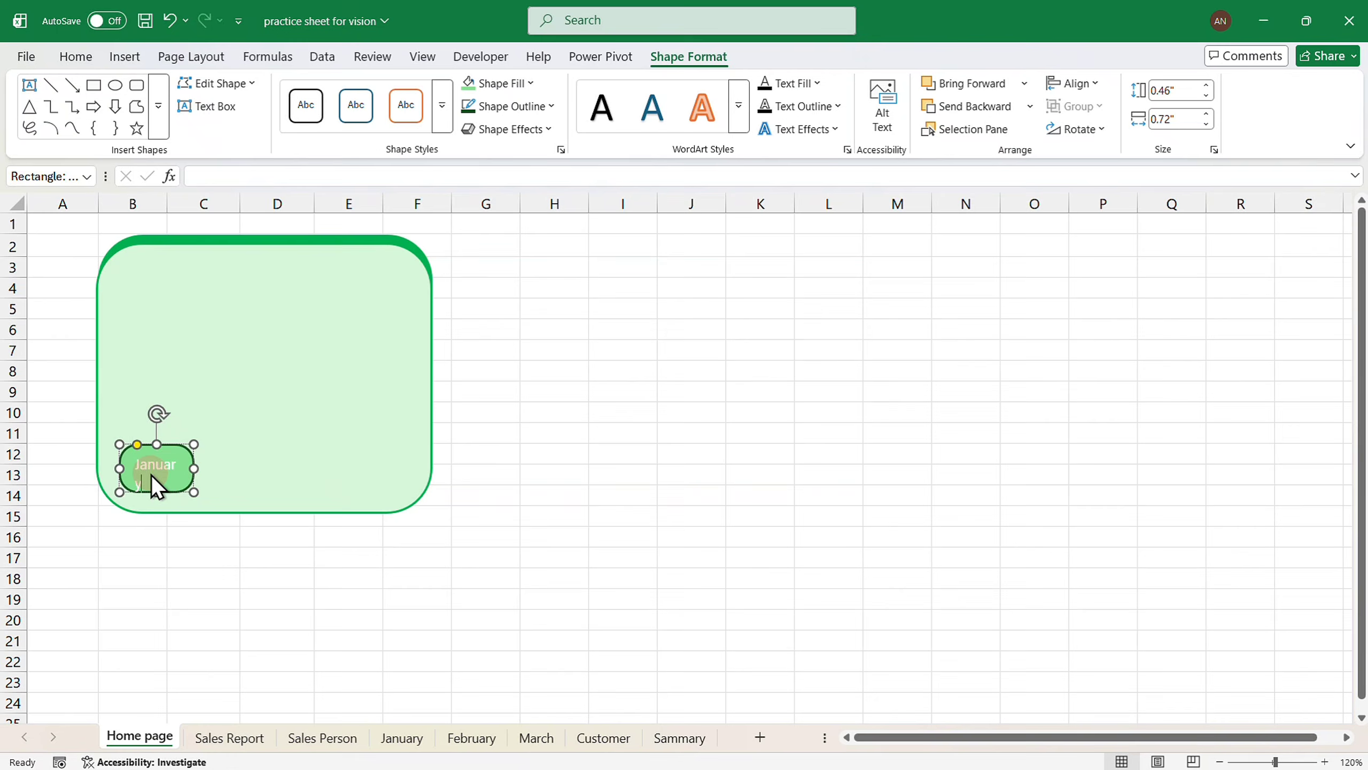
{"action": "key", "text": "ctrl+a"}
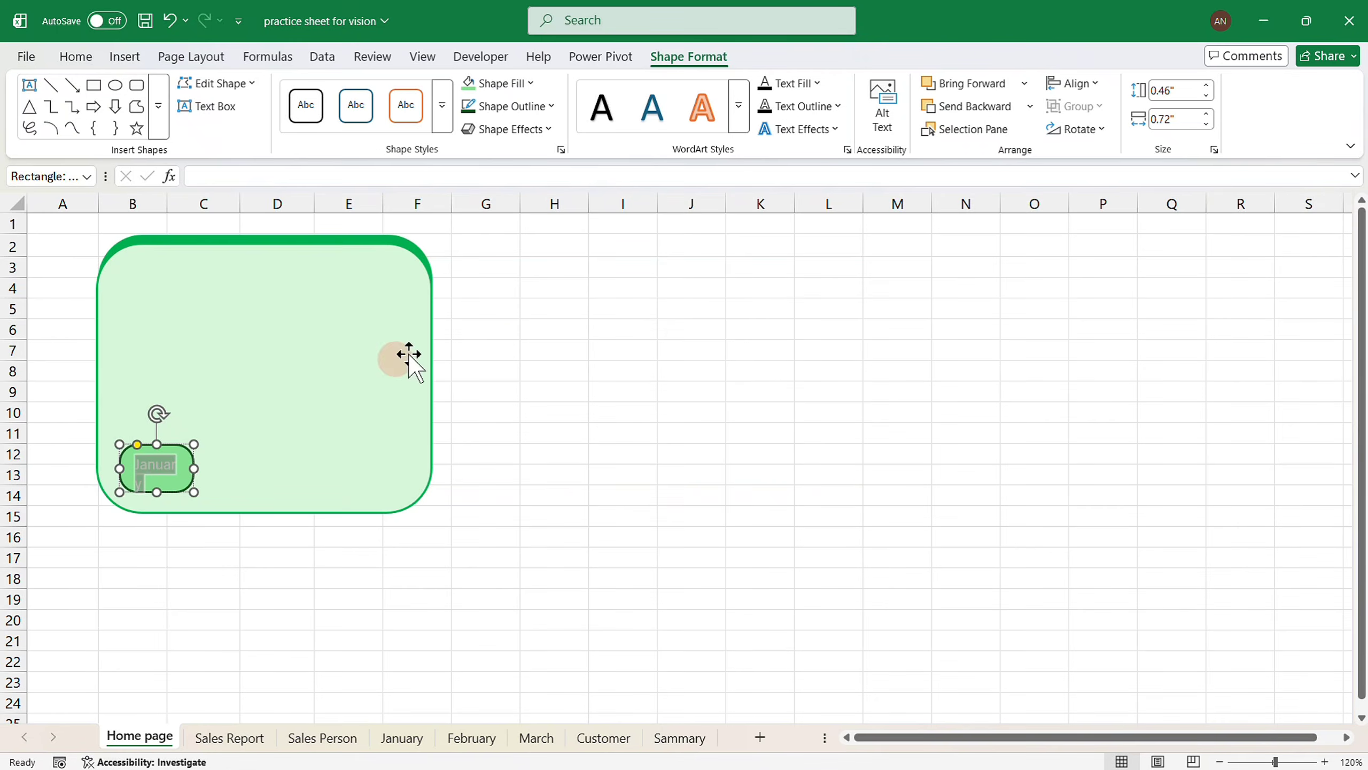
{"action": "left_click", "coordinate": [819, 83]}
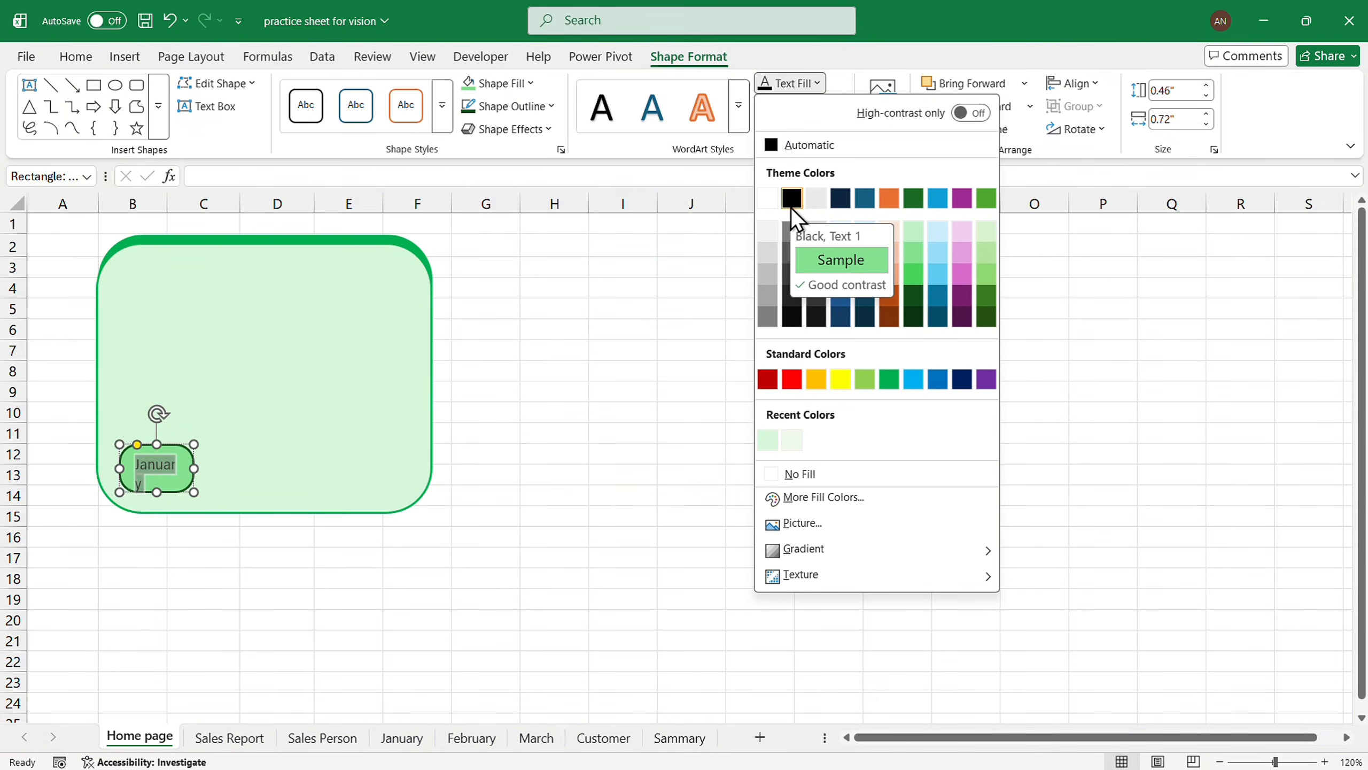
{"action": "left_click", "coordinate": [913, 312]}
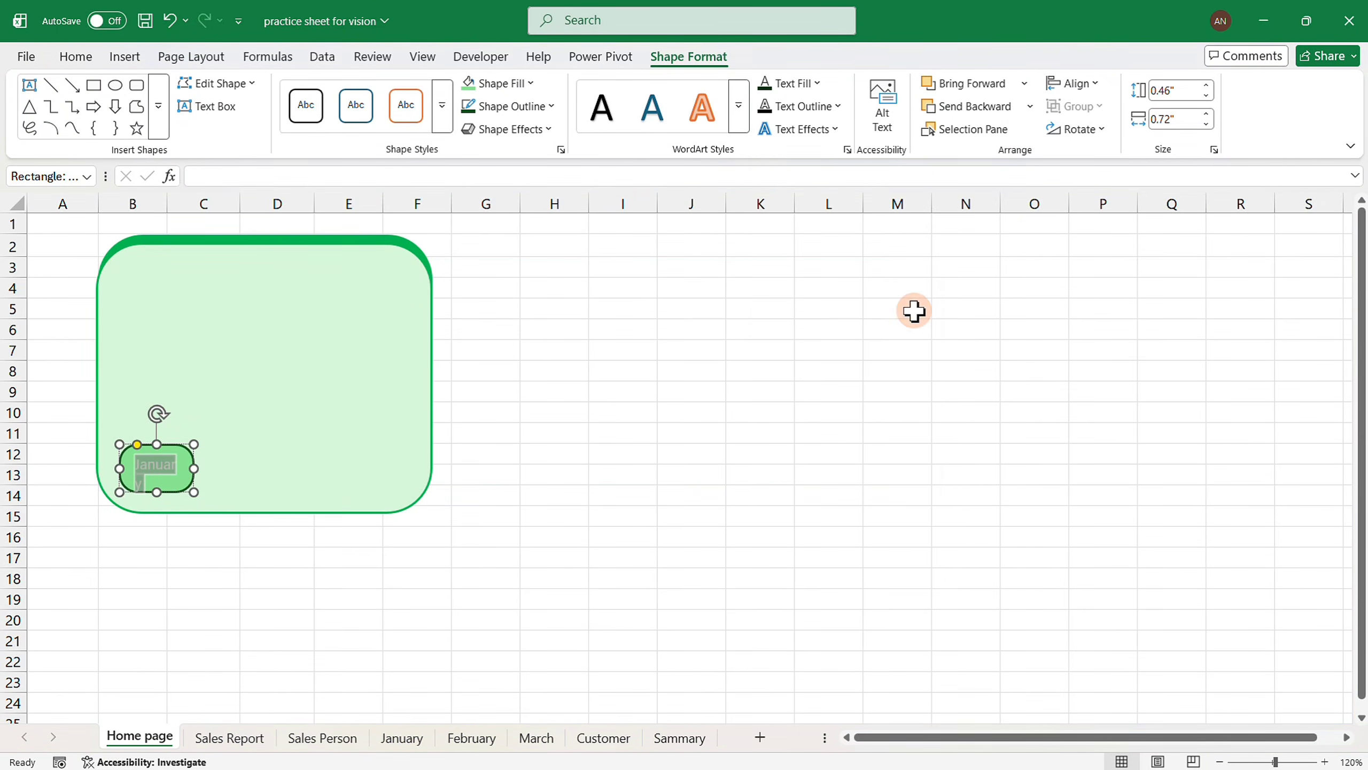
{"action": "left_click_drag", "start_coordinate": [220, 465], "coordinate": [207, 462]}
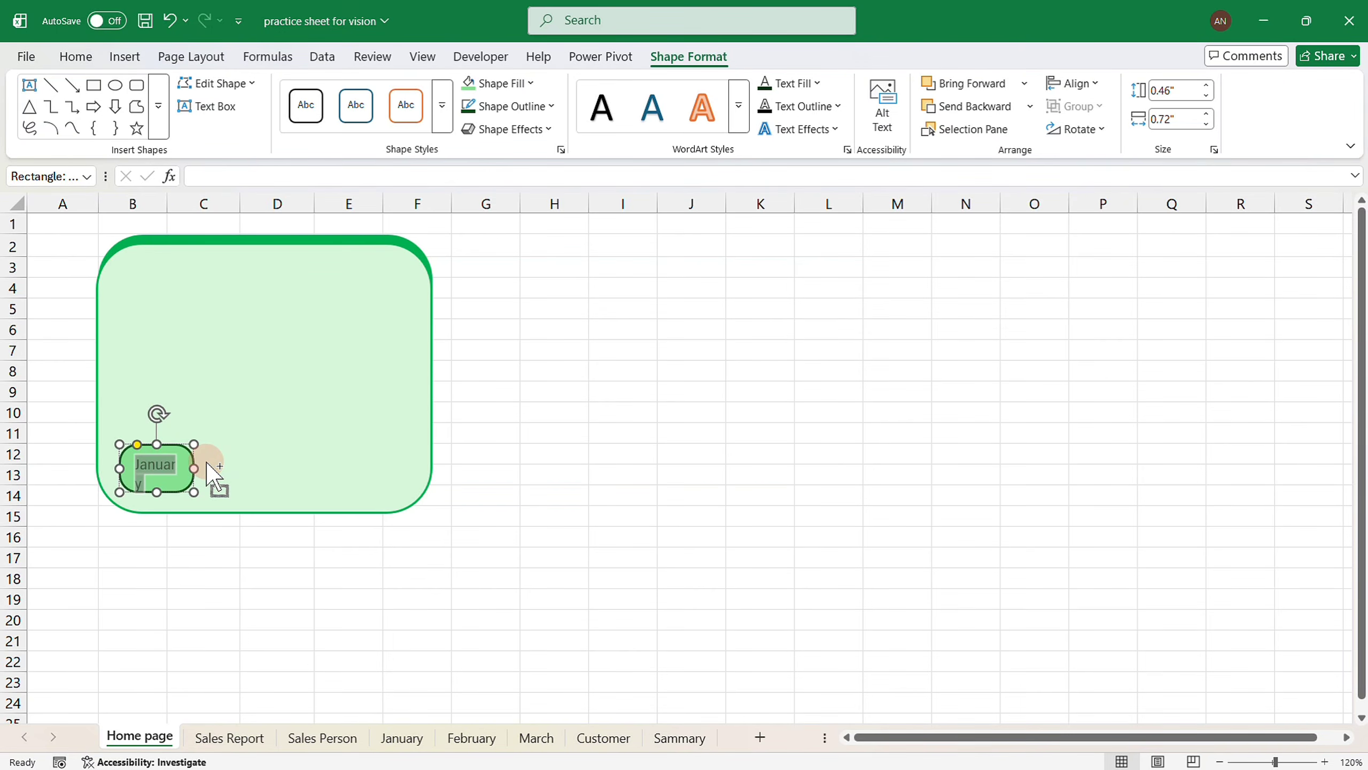
{"action": "left_click", "coordinate": [72, 57]}
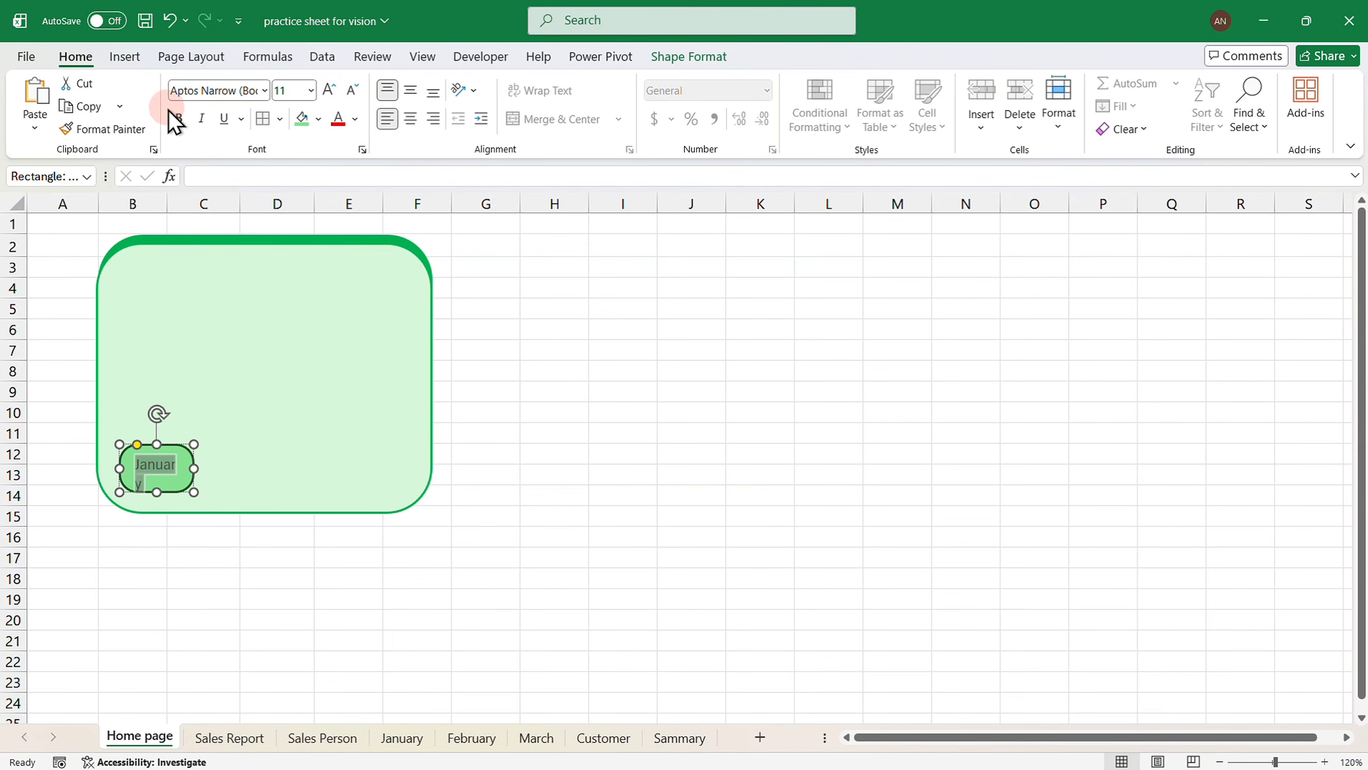
{"action": "left_click", "coordinate": [179, 118]}
Widen the January button to fit one line, centre its text both ways, and duplicate it.
{"action": "left_click_drag", "start_coordinate": [195, 468], "coordinate": [207, 468]}
{"action": "double_click", "coordinate": [163, 464]}
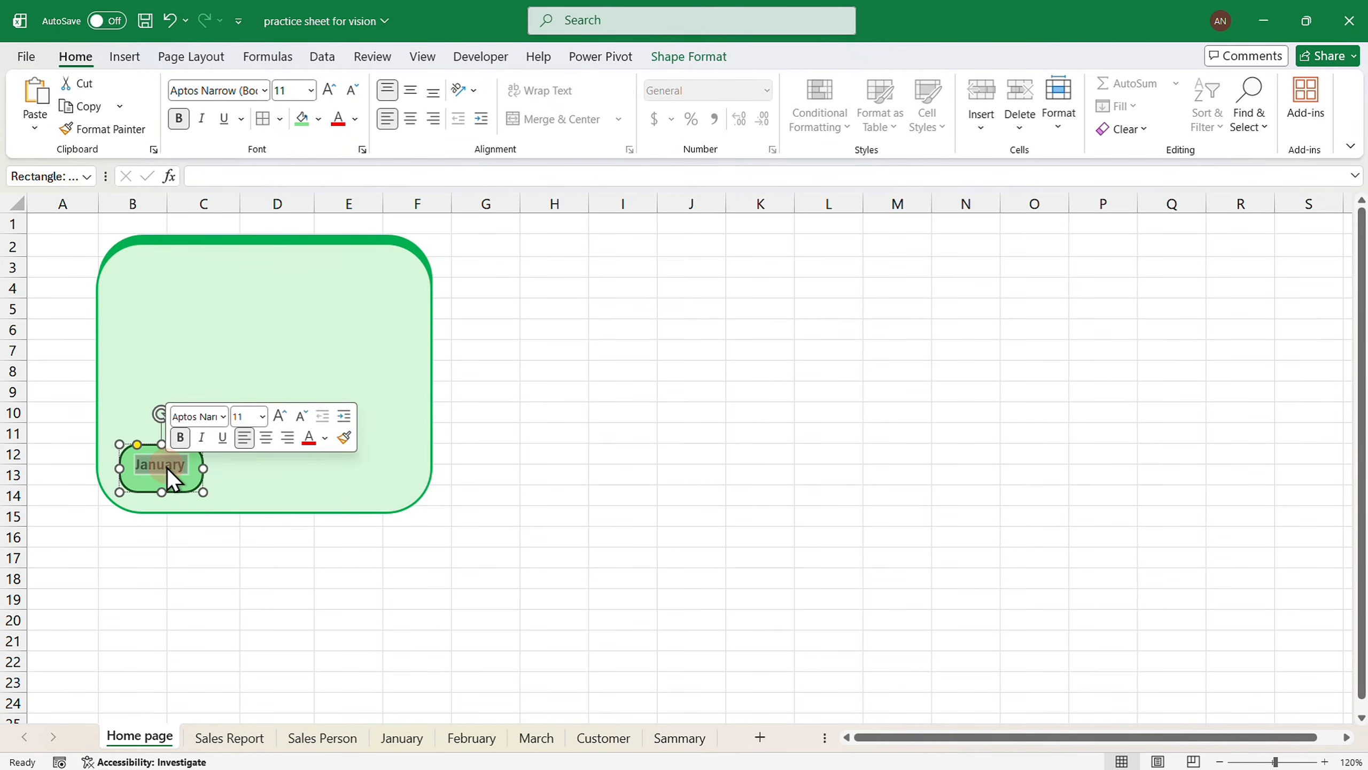
{"action": "left_click", "coordinate": [410, 119]}
{"action": "left_click", "coordinate": [411, 90]}
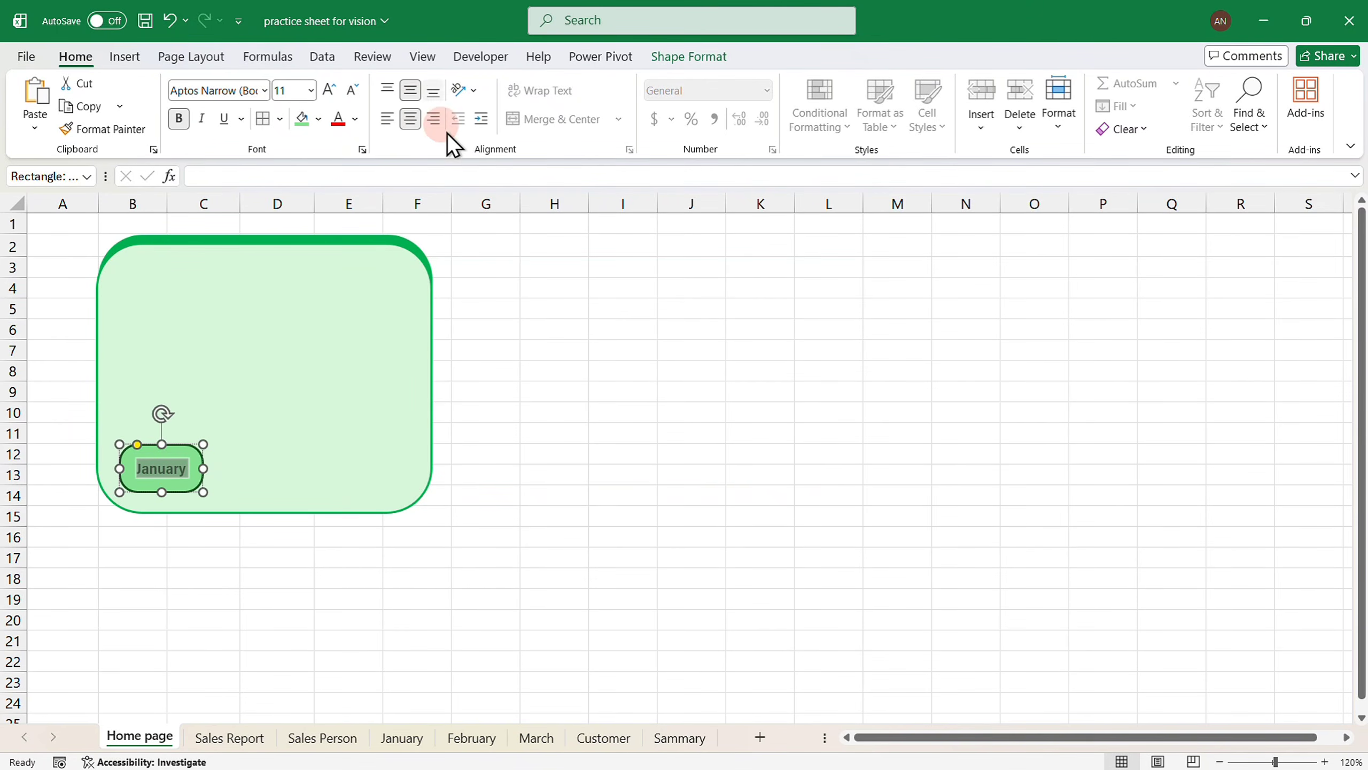
{"action": "left_click", "coordinate": [593, 465]}
{"action": "left_click", "coordinate": [186, 454]}
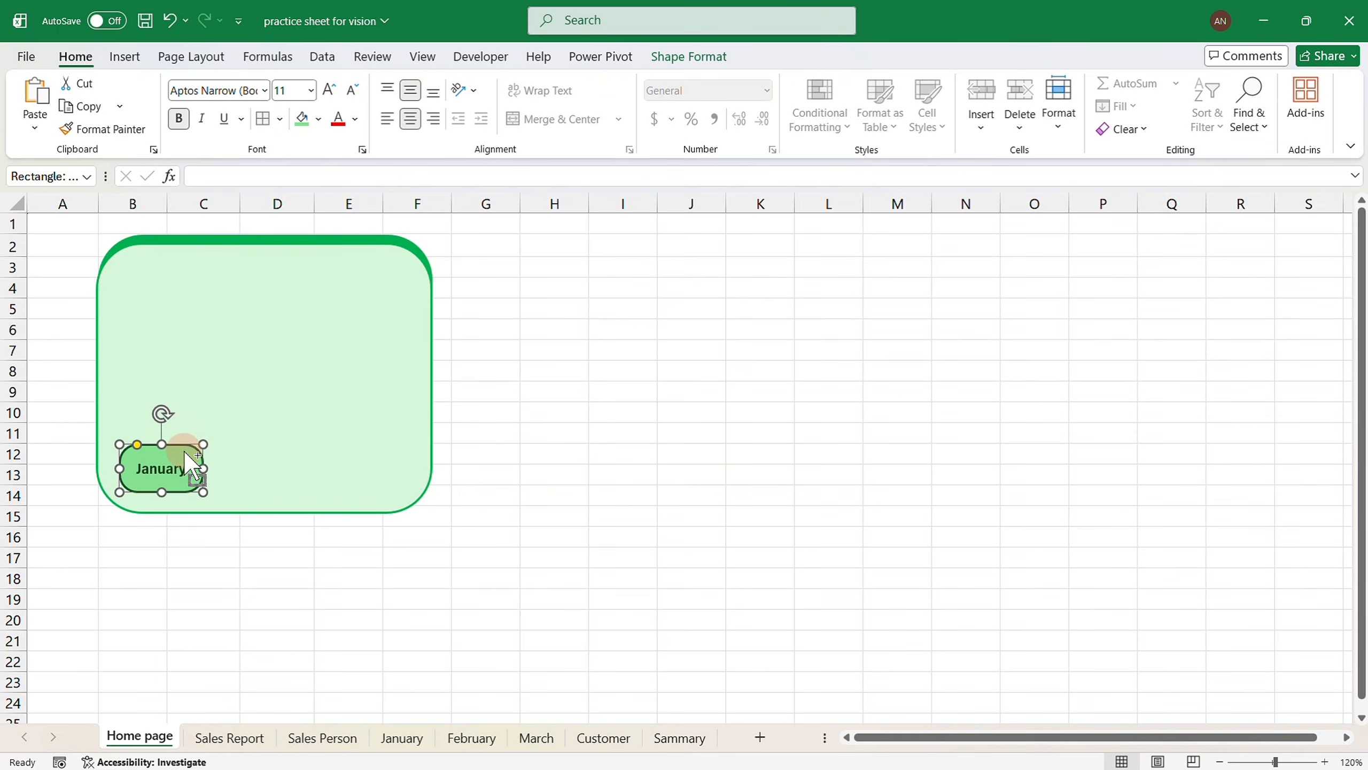
{"action": "key", "text": "ctrl+d"}
Turn the copies into February and March buttons beside January, widening February.
{"action": "left_click_drag", "start_coordinate": [189, 459], "coordinate": [273, 449]}
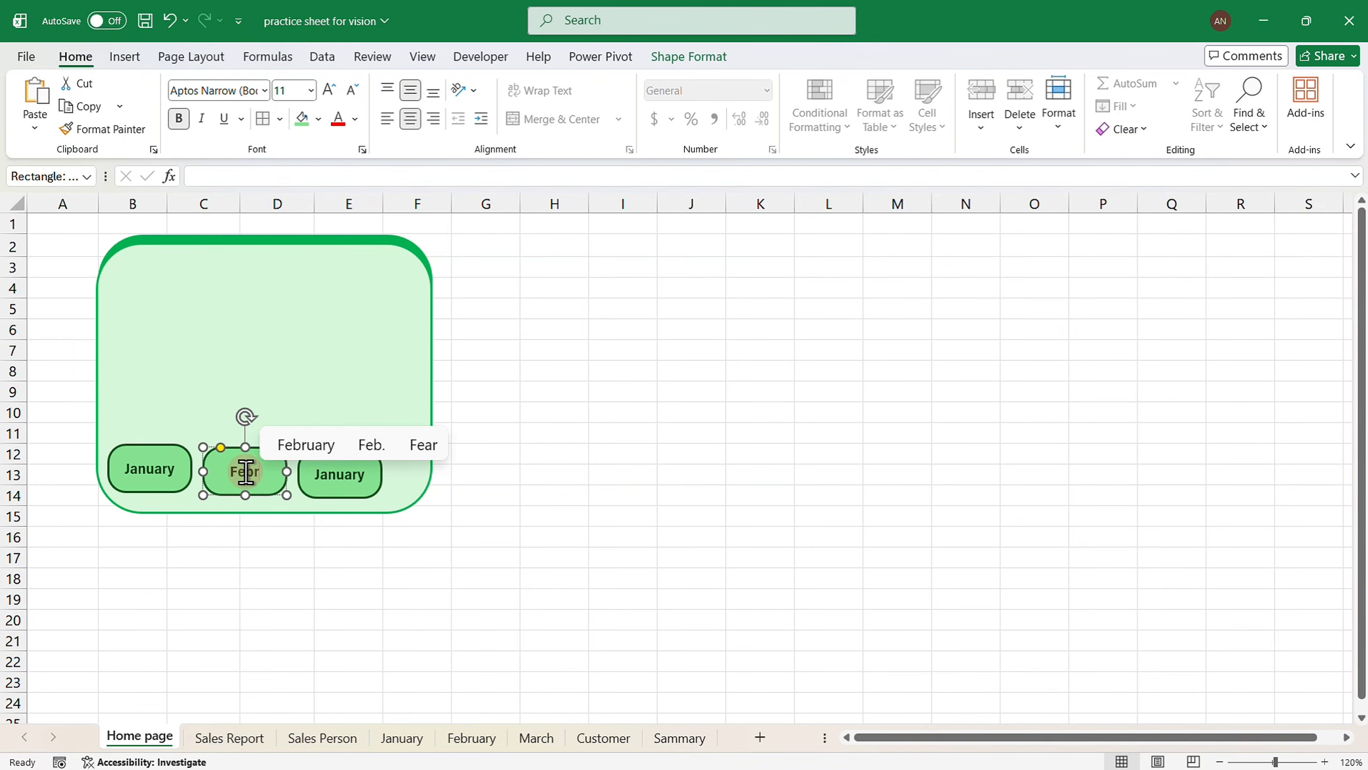
{"action": "type", "text": "ruary"}
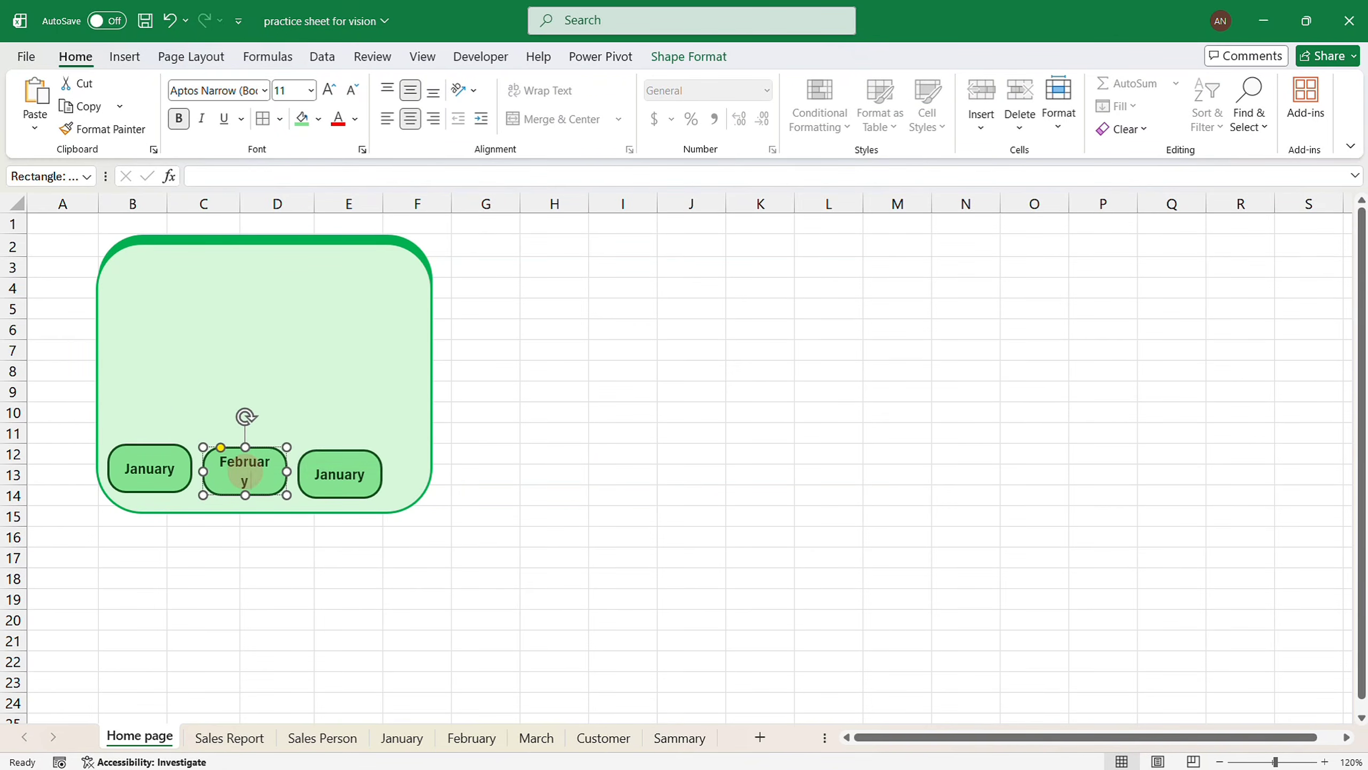
{"action": "double_click", "coordinate": [337, 476]}
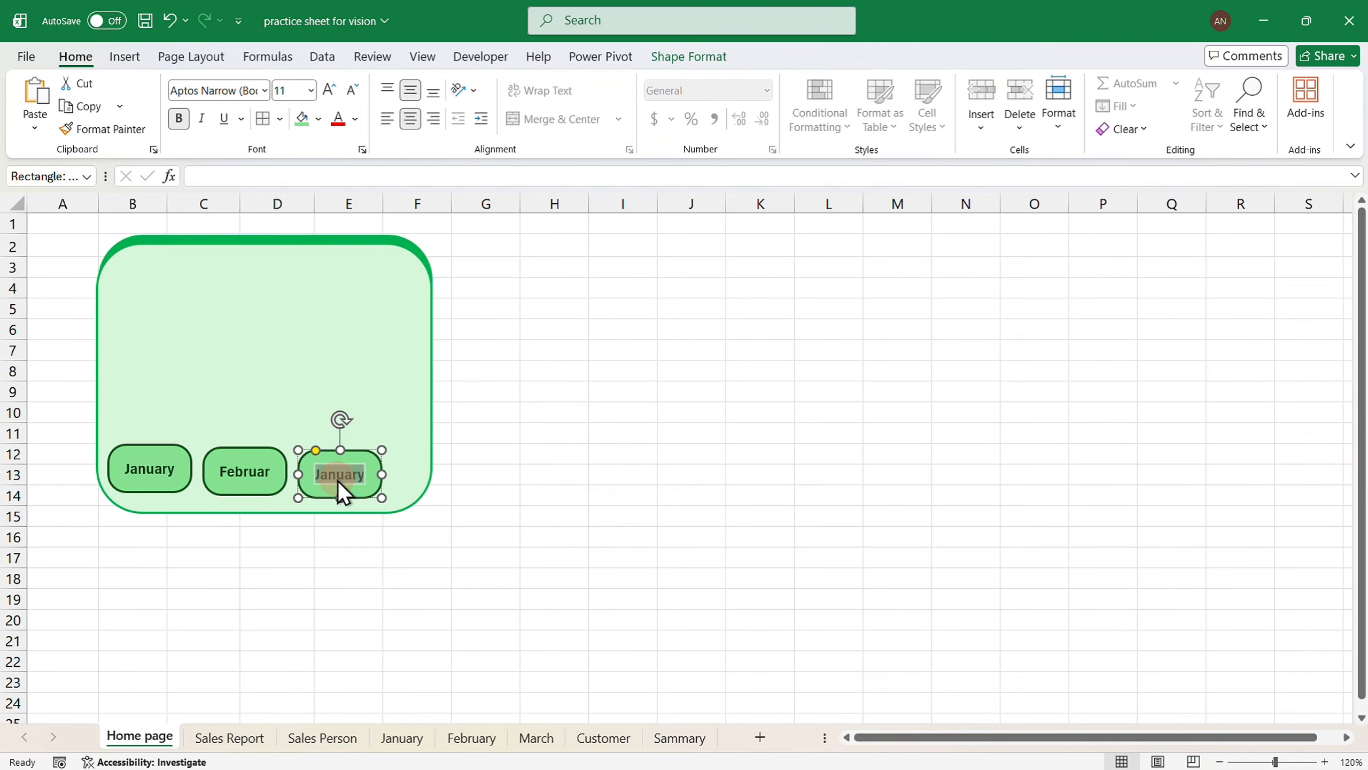
{"action": "type", "text": "March"}
{"action": "left_click", "coordinate": [267, 476]}
{"action": "left_click_drag", "start_coordinate": [287, 472], "coordinate": [294, 473]}
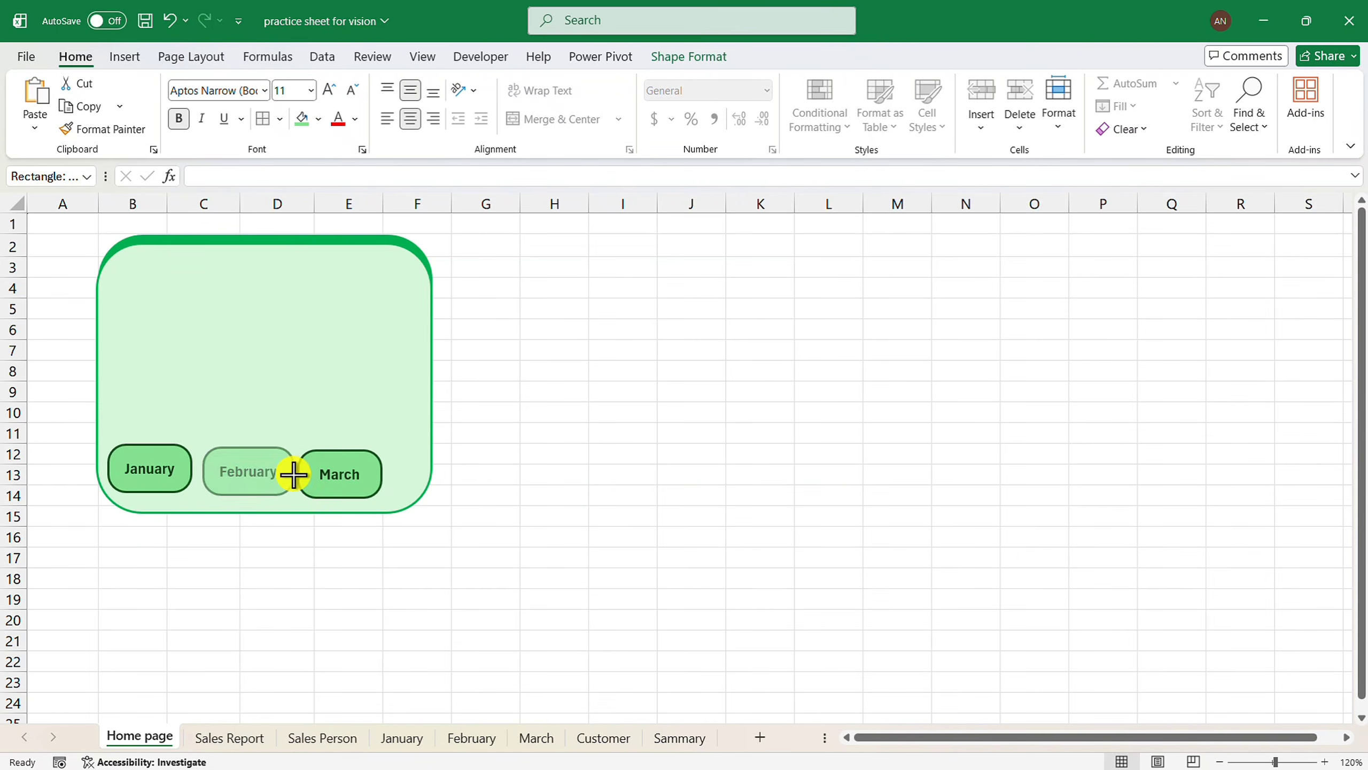
{"action": "left_click_drag", "start_coordinate": [294, 474], "coordinate": [292, 473]}
Place an empty copy of the button higher up in the green panel.
{"action": "left_click", "coordinate": [177, 453]}
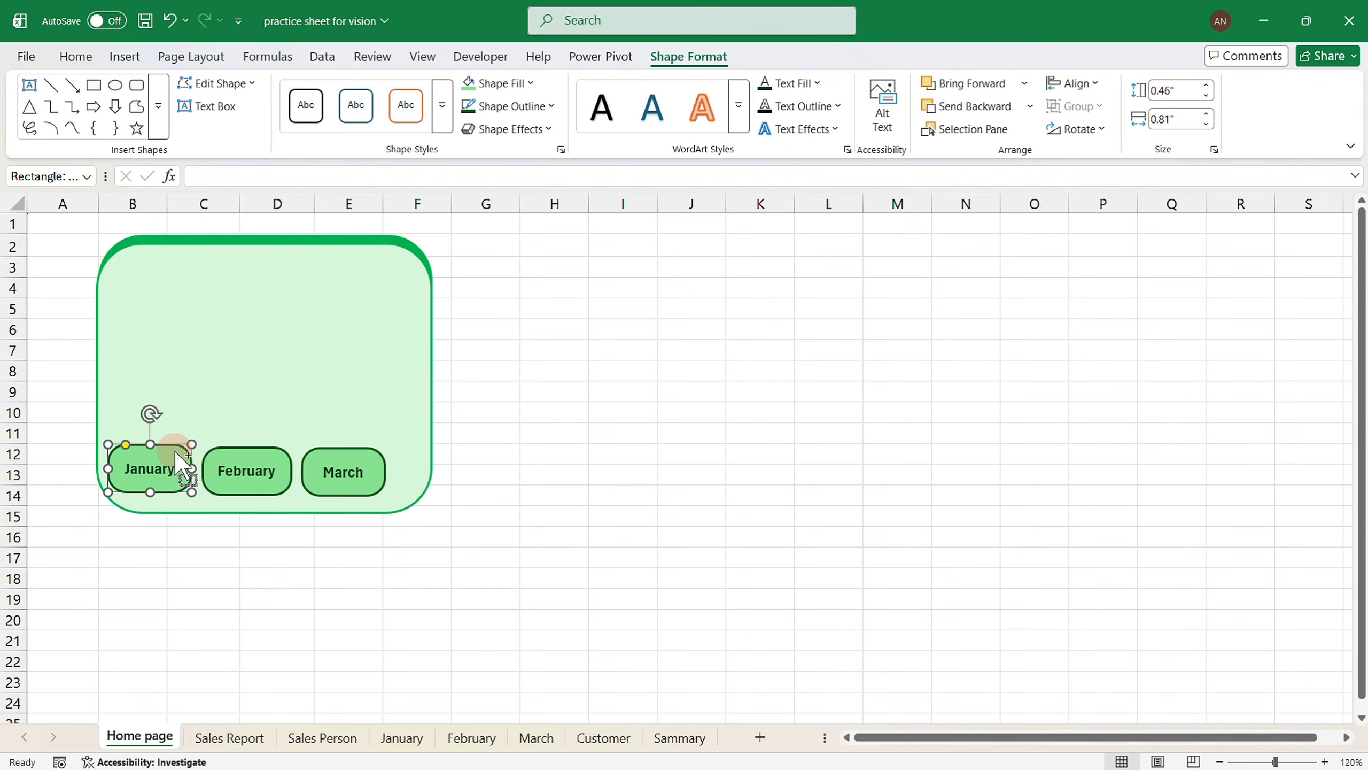
{"action": "key", "text": "ctrl+d"}
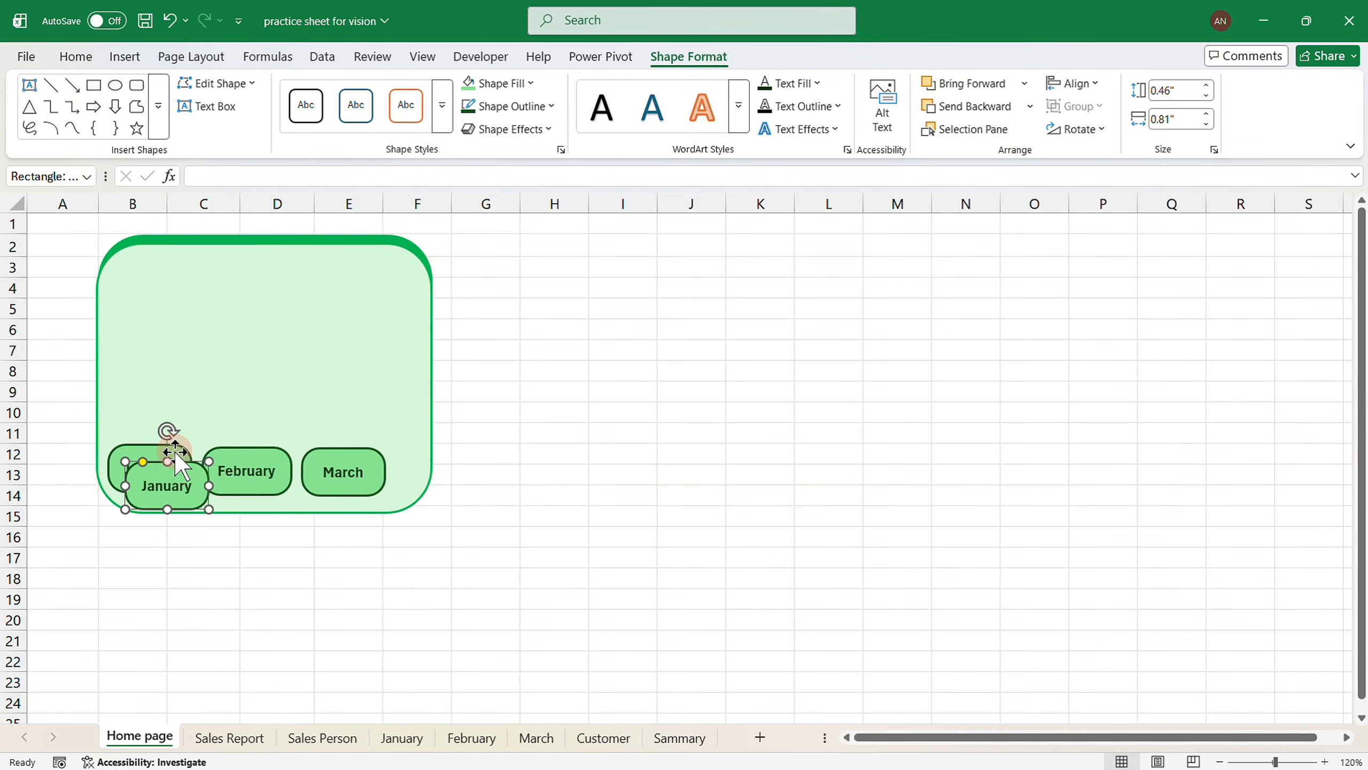
{"action": "left_click_drag", "start_coordinate": [177, 452], "coordinate": [182, 334]}
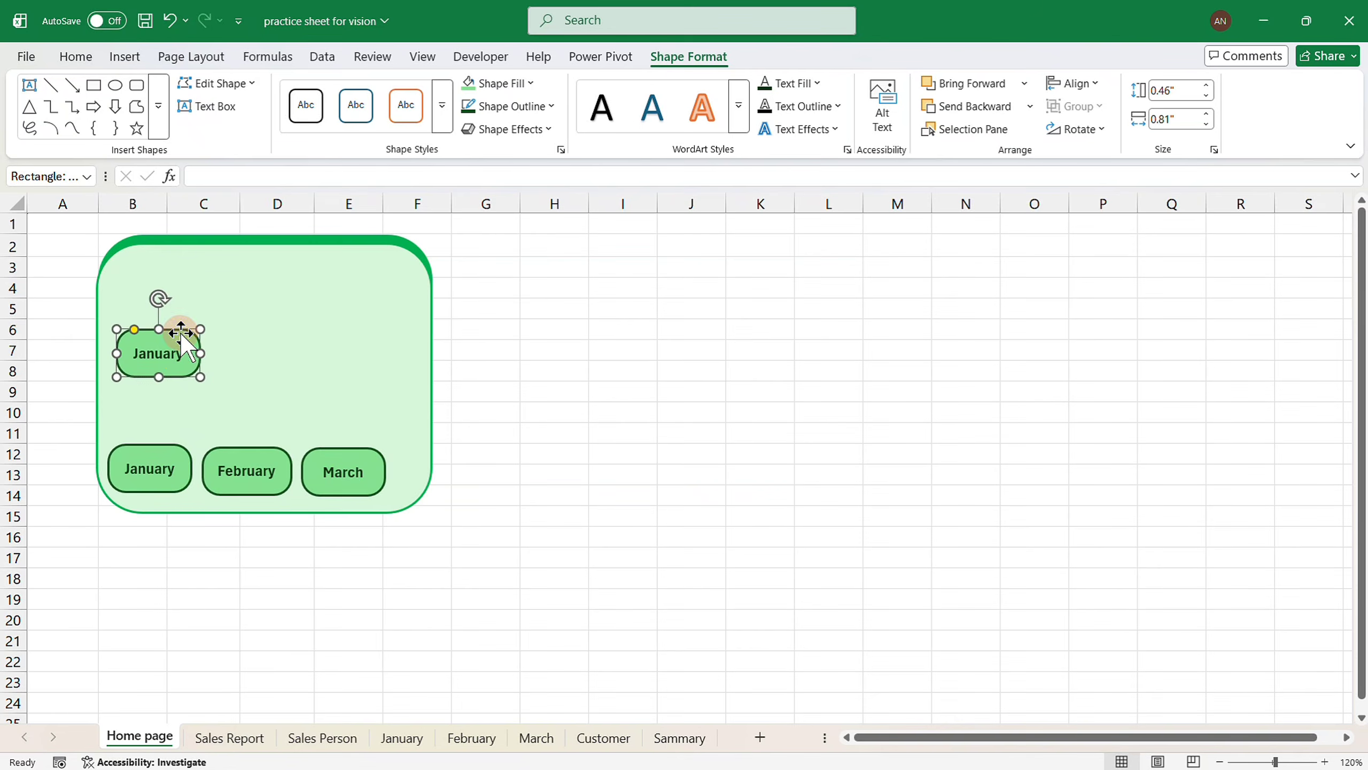
{"action": "double_click", "coordinate": [178, 348]}
{"action": "key", "text": "Delete"}
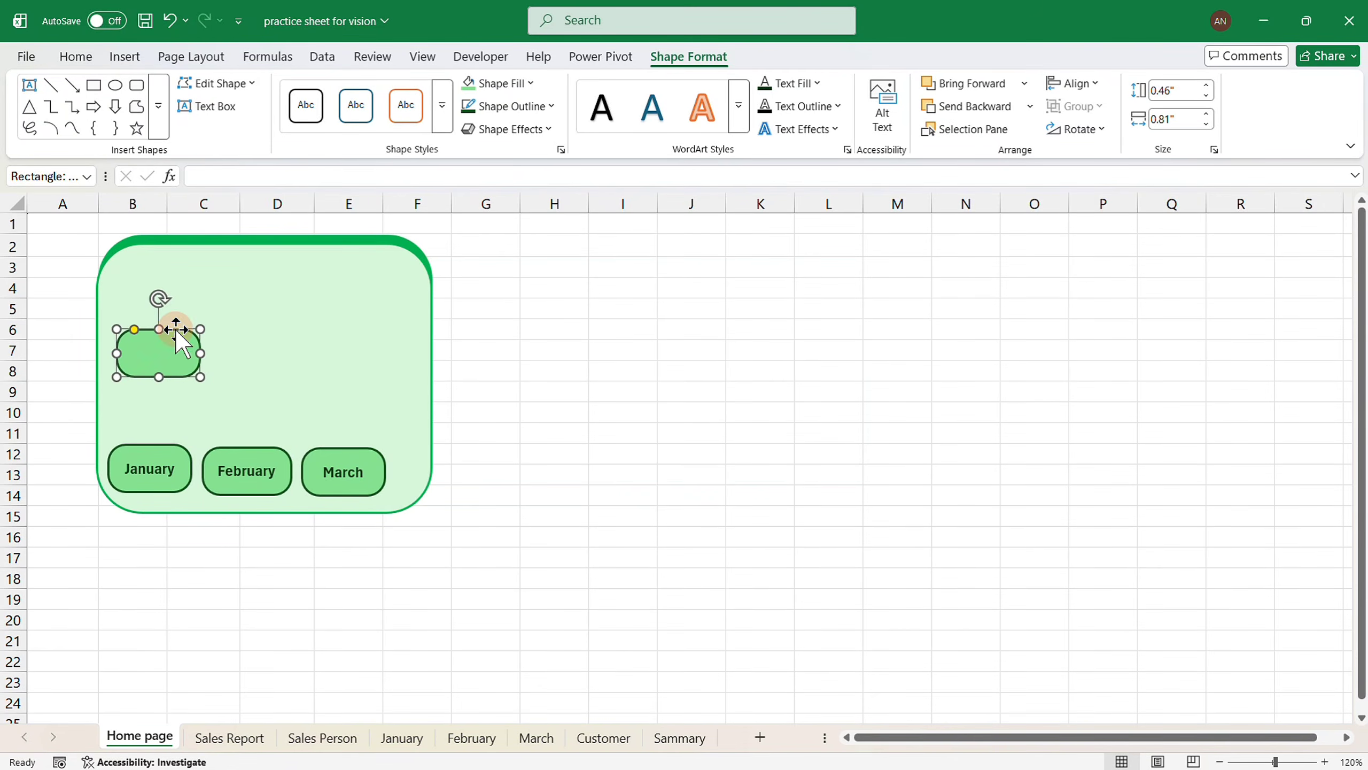
{"action": "left_click", "coordinate": [520, 86]}
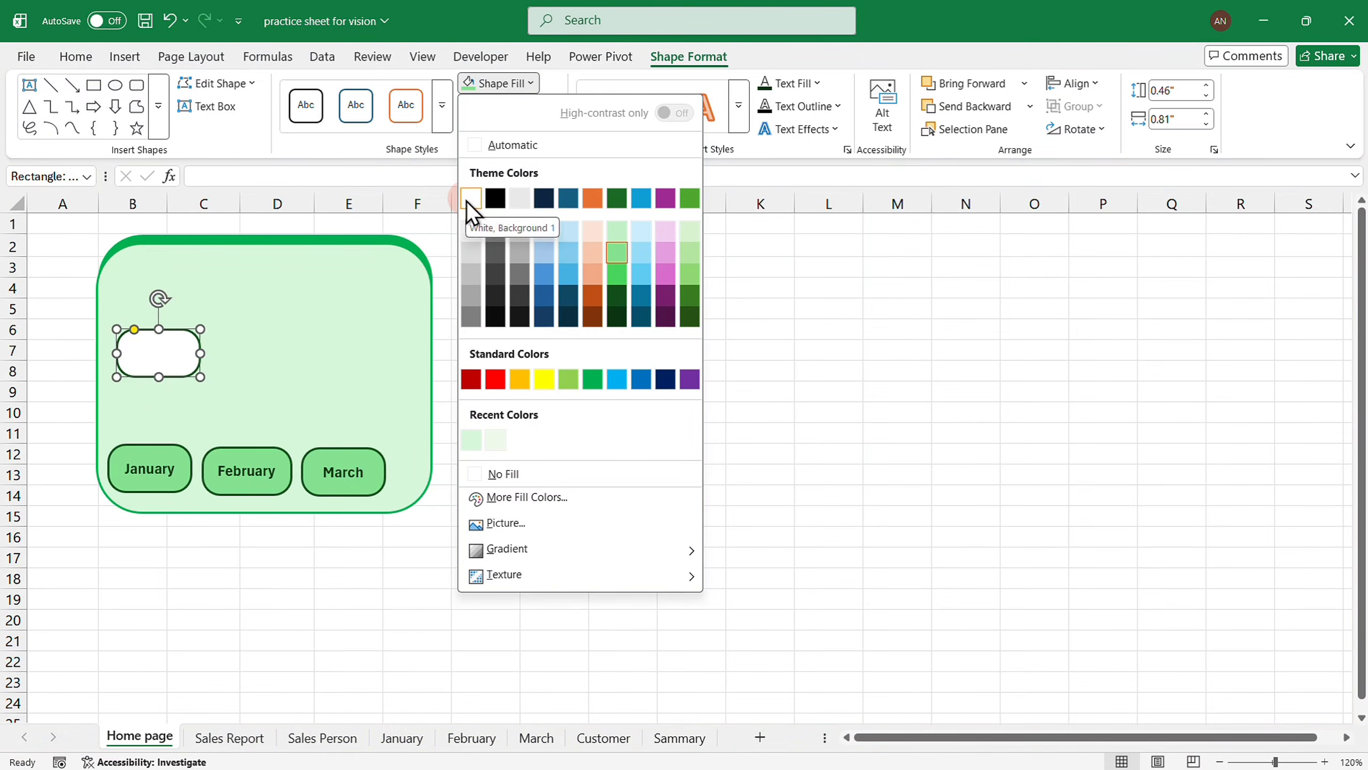
Make the empty box white with No Outline and widen it.
{"action": "left_click", "coordinate": [470, 199]}
{"action": "left_click", "coordinate": [533, 106]}
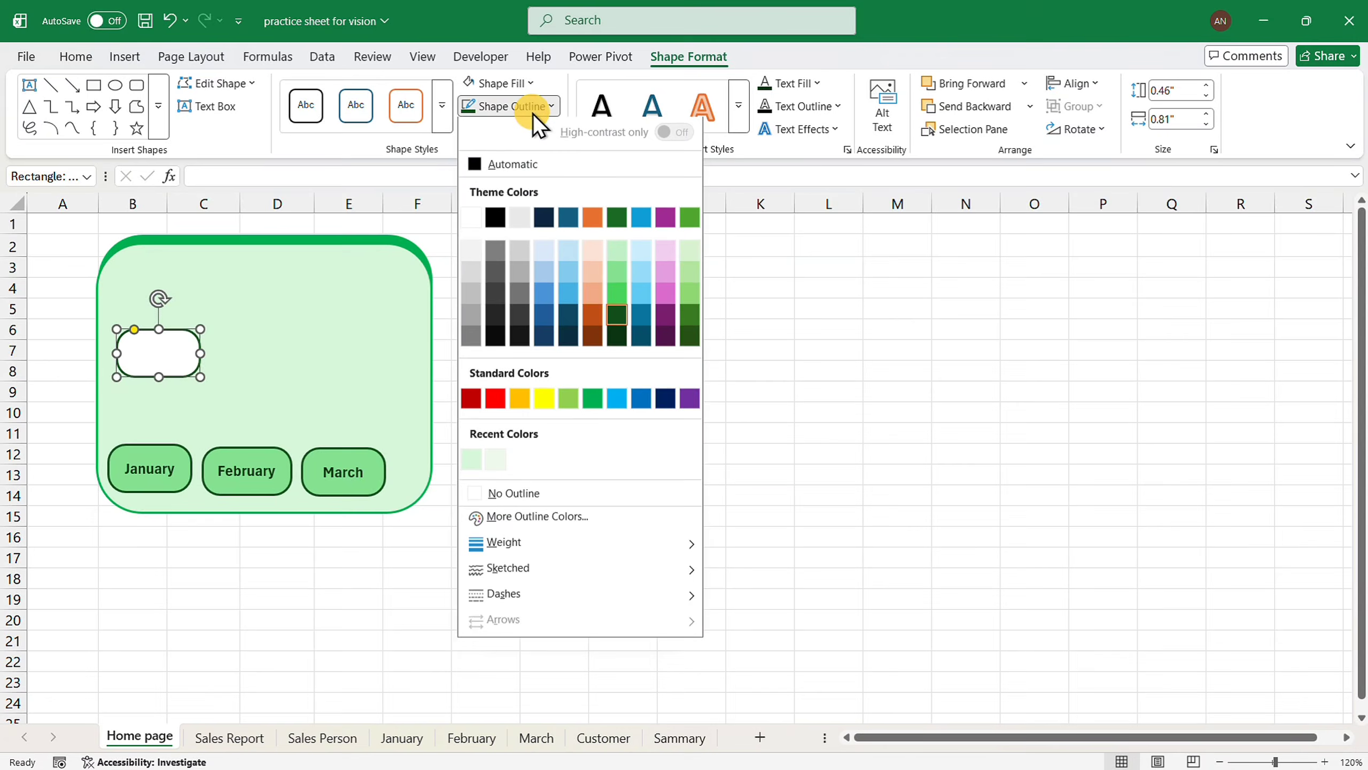
{"action": "left_click", "coordinate": [487, 494]}
{"action": "left_click_drag", "start_coordinate": [200, 356], "coordinate": [165, 364]}
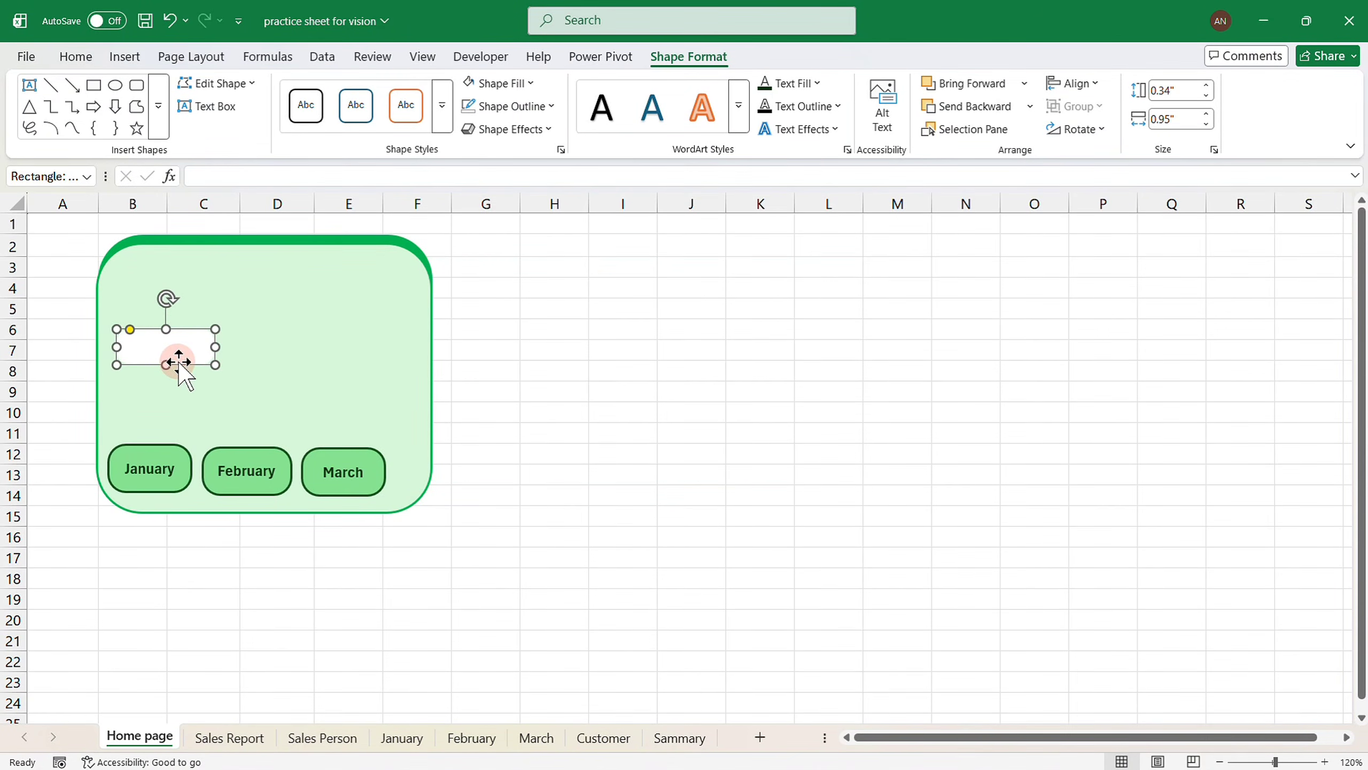
Apply an Offset: Center shadow to the white box and Ctrl-drag a copy below it.
{"action": "scroll", "coordinate": [178, 363], "scroll_direction": "up", "scroll_amount": 1}
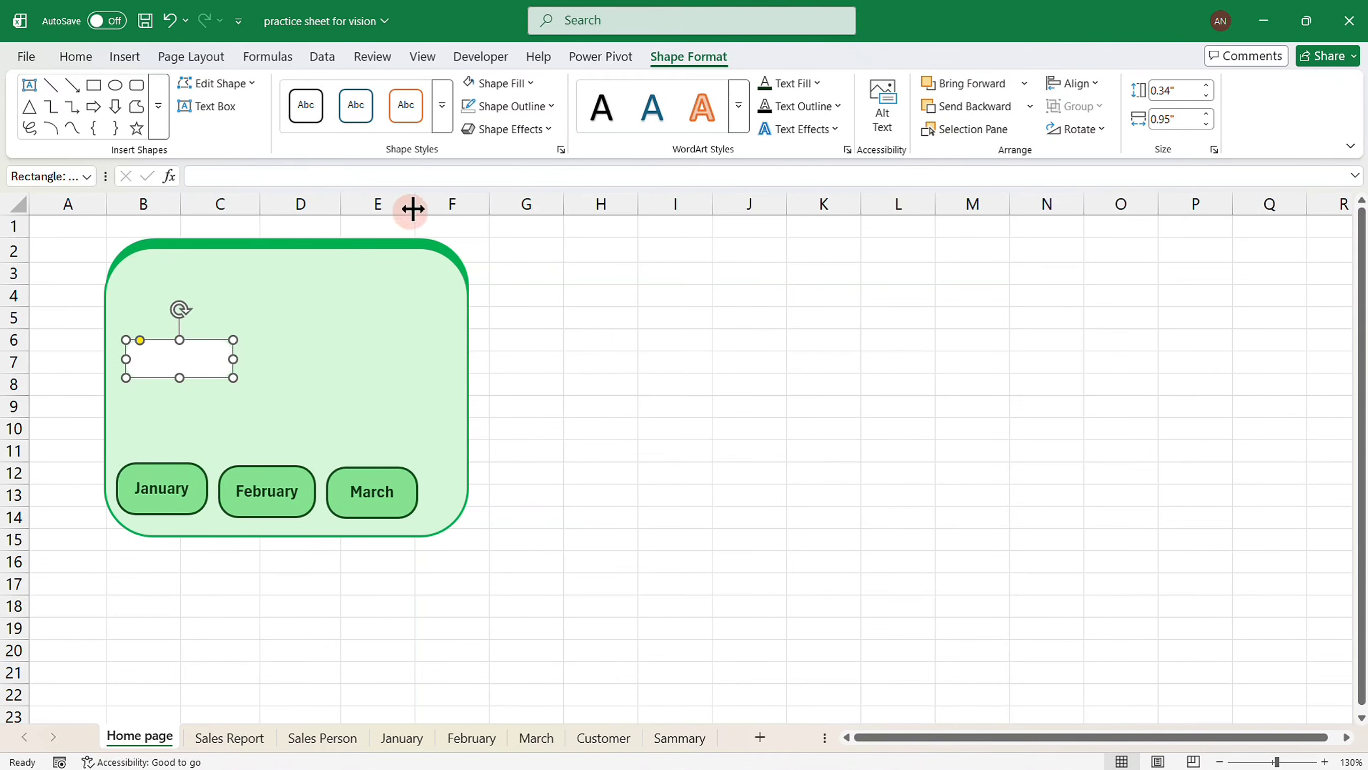
{"action": "left_click", "coordinate": [509, 130]}
{"action": "mouse_move", "coordinate": [521, 200]}
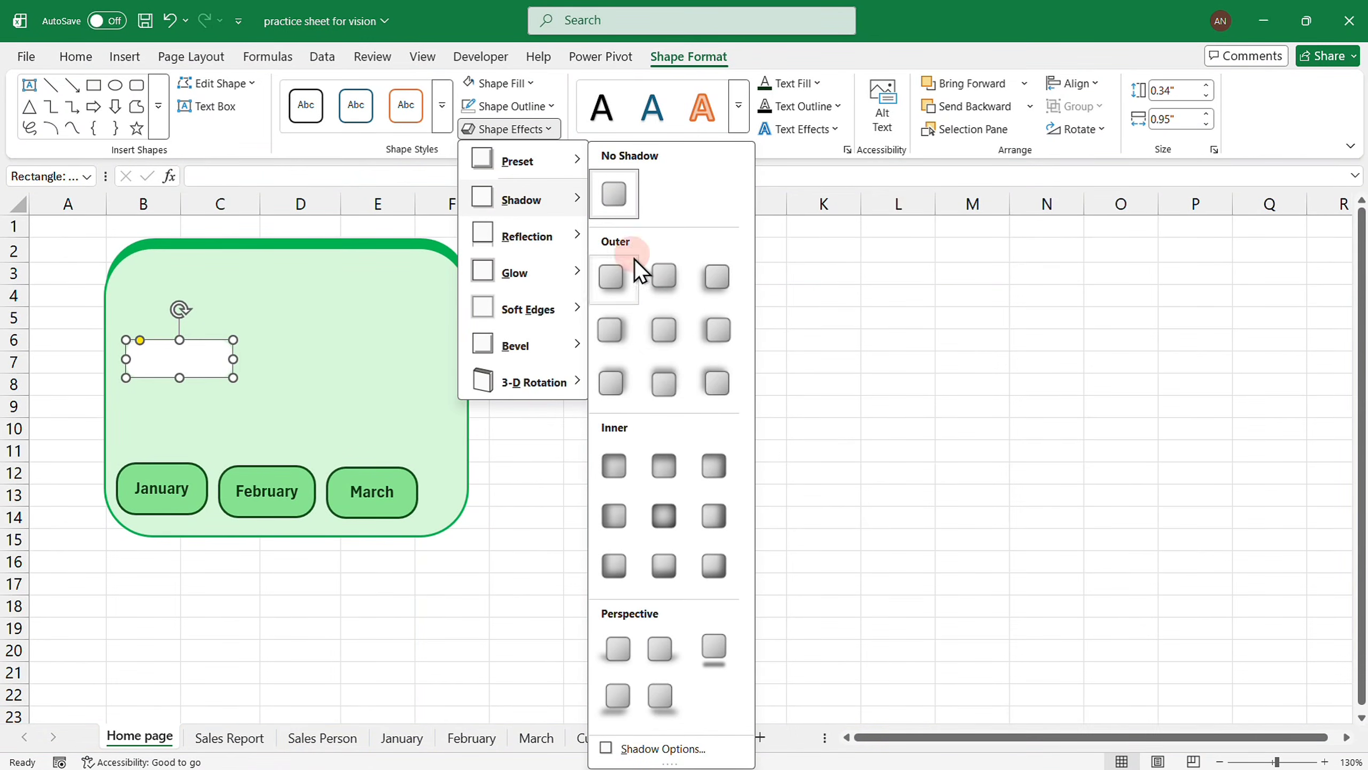
{"action": "left_click", "coordinate": [663, 339]}
{"action": "left_click", "coordinate": [187, 356]}
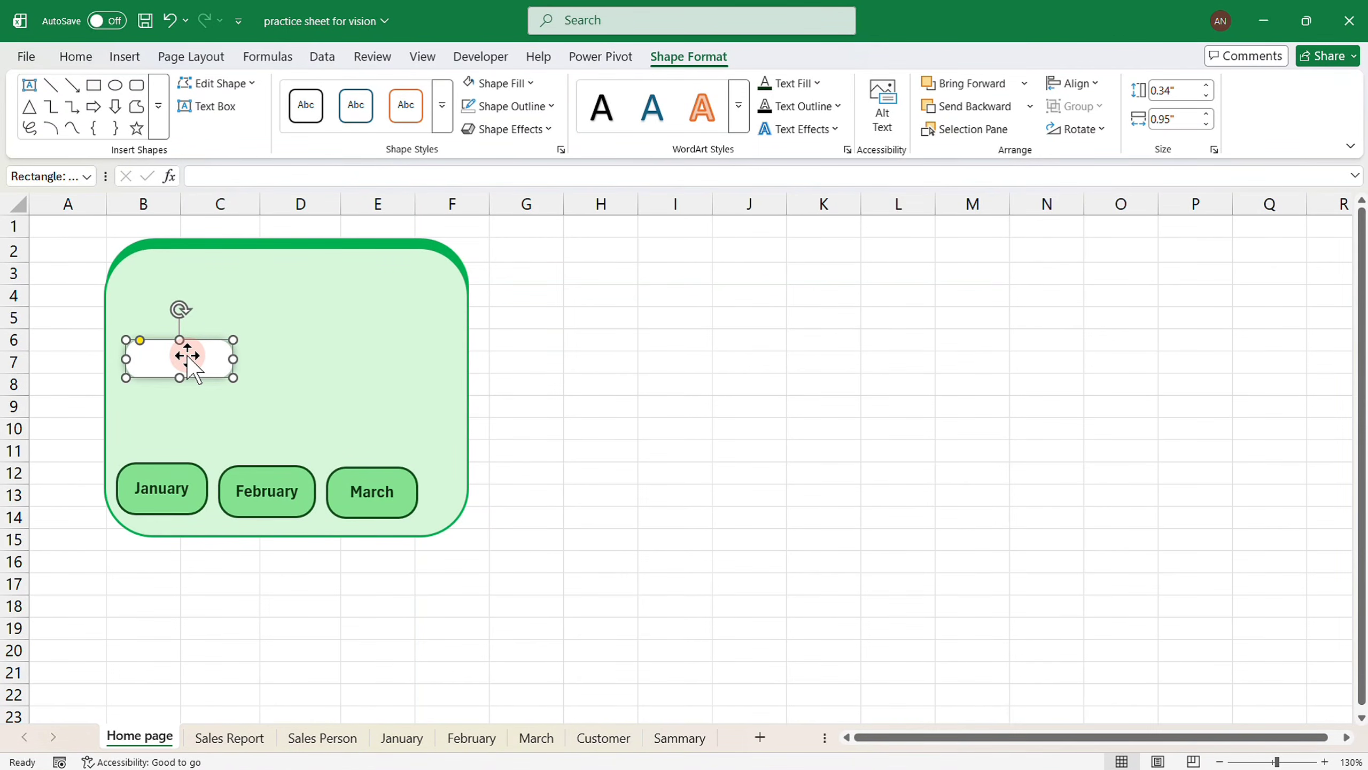
{"action": "left_click_drag", "start_coordinate": [191, 366], "coordinate": [217, 413]}
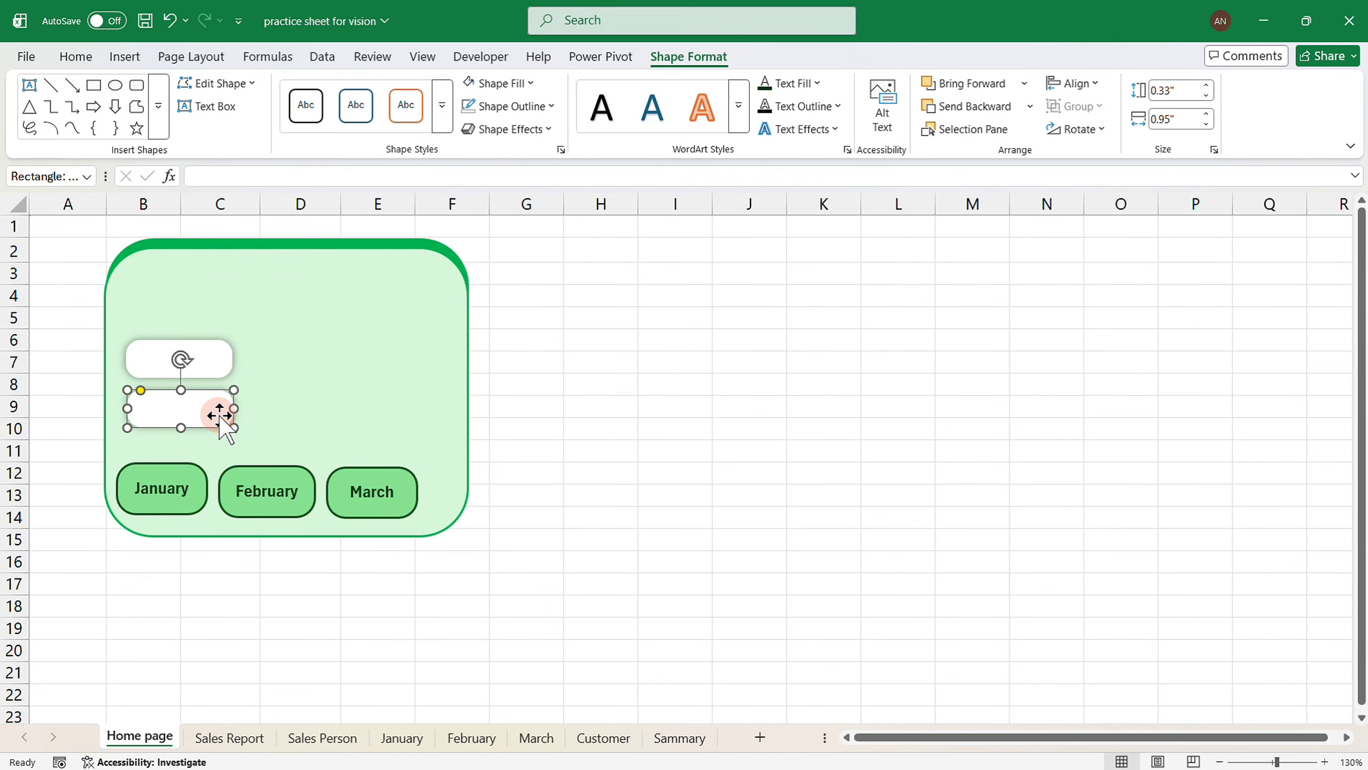
Make rows 5–15 and row 3 taller to stretch the green panel.
{"action": "left_click", "coordinate": [519, 426]}
{"action": "left_click_drag", "start_coordinate": [11, 318], "coordinate": [19, 539]}
{"action": "left_click_drag", "start_coordinate": [15, 505], "coordinate": [15, 508]}
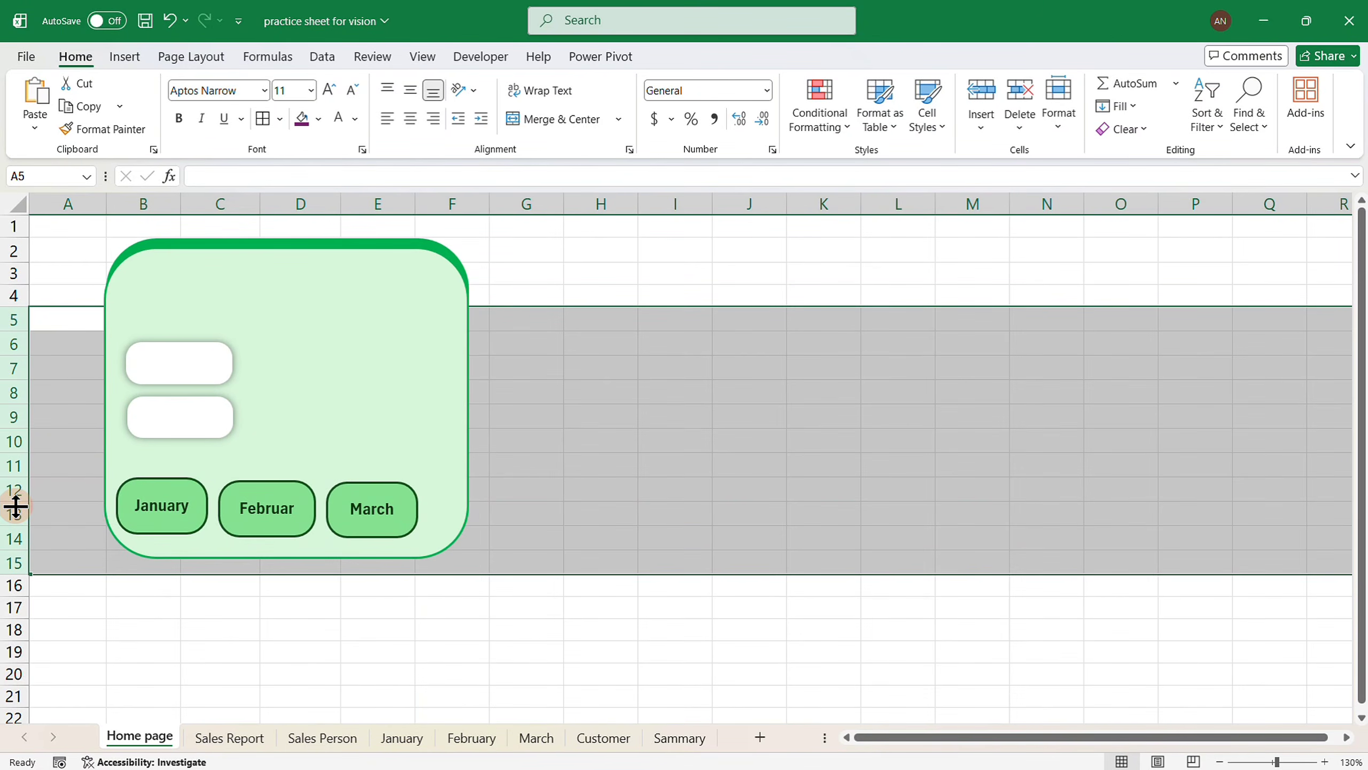
{"action": "left_click", "coordinate": [15, 273]}
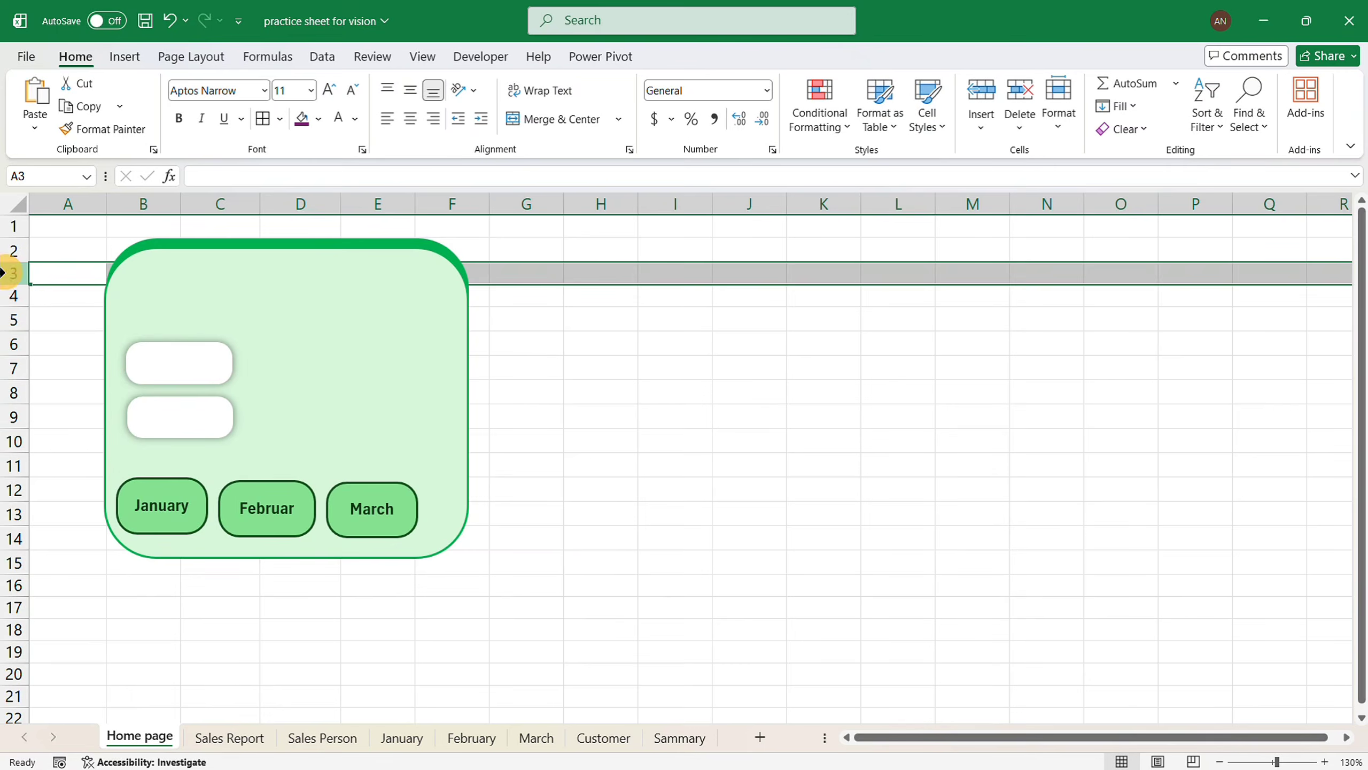
{"action": "left_click_drag", "start_coordinate": [16, 284], "coordinate": [20, 296]}
Nudge both white boxes upward so they stack neatly above the month buttons.
{"action": "left_click", "coordinate": [189, 379]}
{"action": "key", "text": "Up"}
{"action": "key", "text": "Up"}
{"action": "key", "text": "Up"}
{"action": "key", "text": "Up"}
{"action": "key", "text": "Up"}
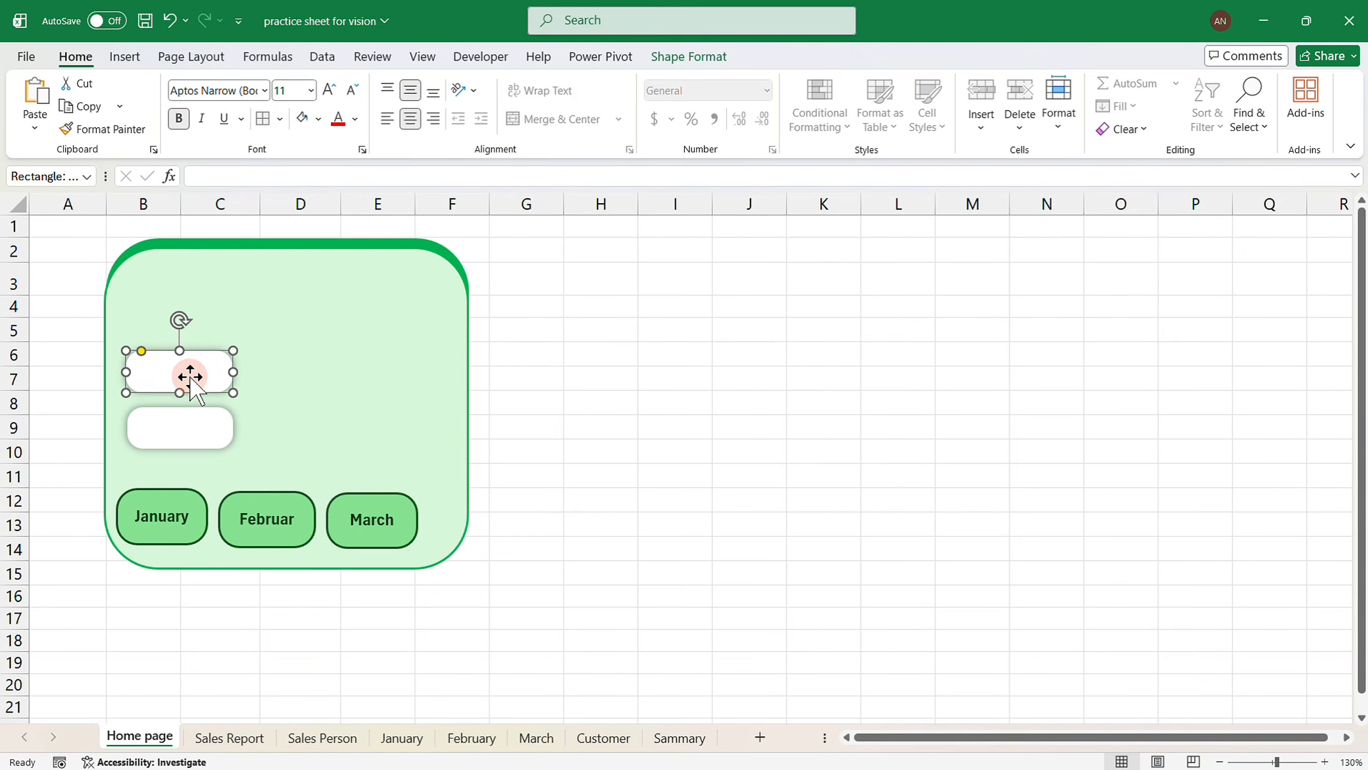
{"action": "left_click", "coordinate": [190, 421]}
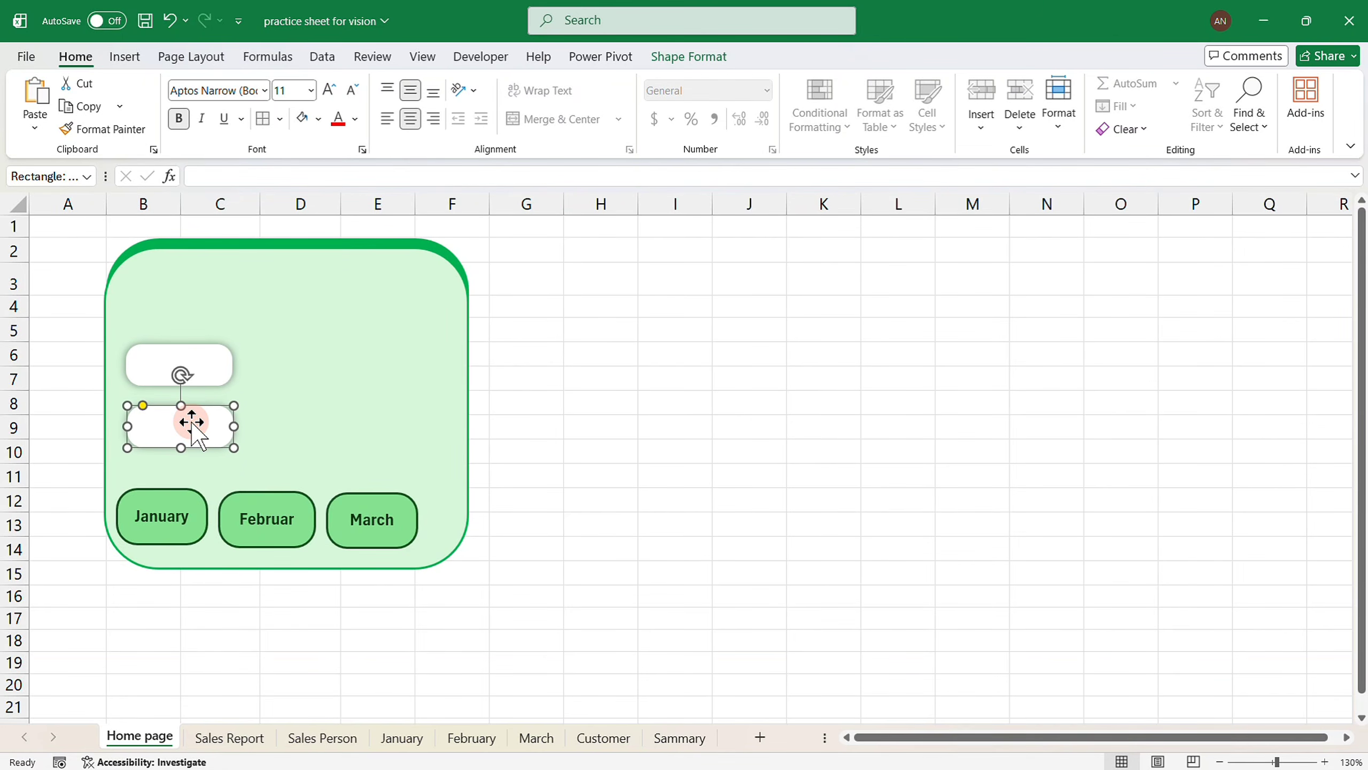
{"action": "key", "text": "Up"}
{"action": "key", "text": "Up"}
{"action": "key", "text": "Up"}
{"action": "key", "text": "Up"}
{"action": "left_click", "coordinate": [570, 326]}
{"action": "key", "text": "alt+n"}
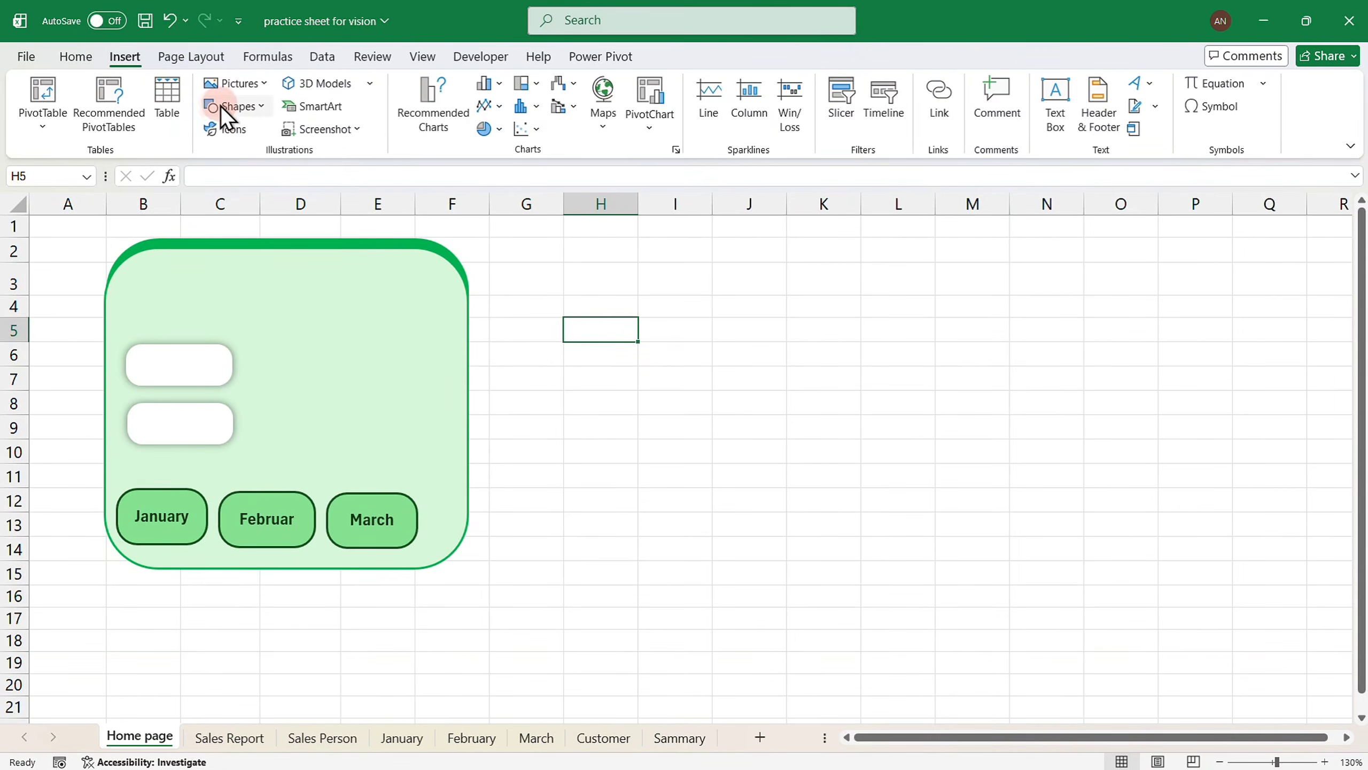
Add a 'Sales Report' text box and move it onto the upper white box.
{"action": "left_click", "coordinate": [235, 116]}
{"action": "left_click", "coordinate": [208, 148]}
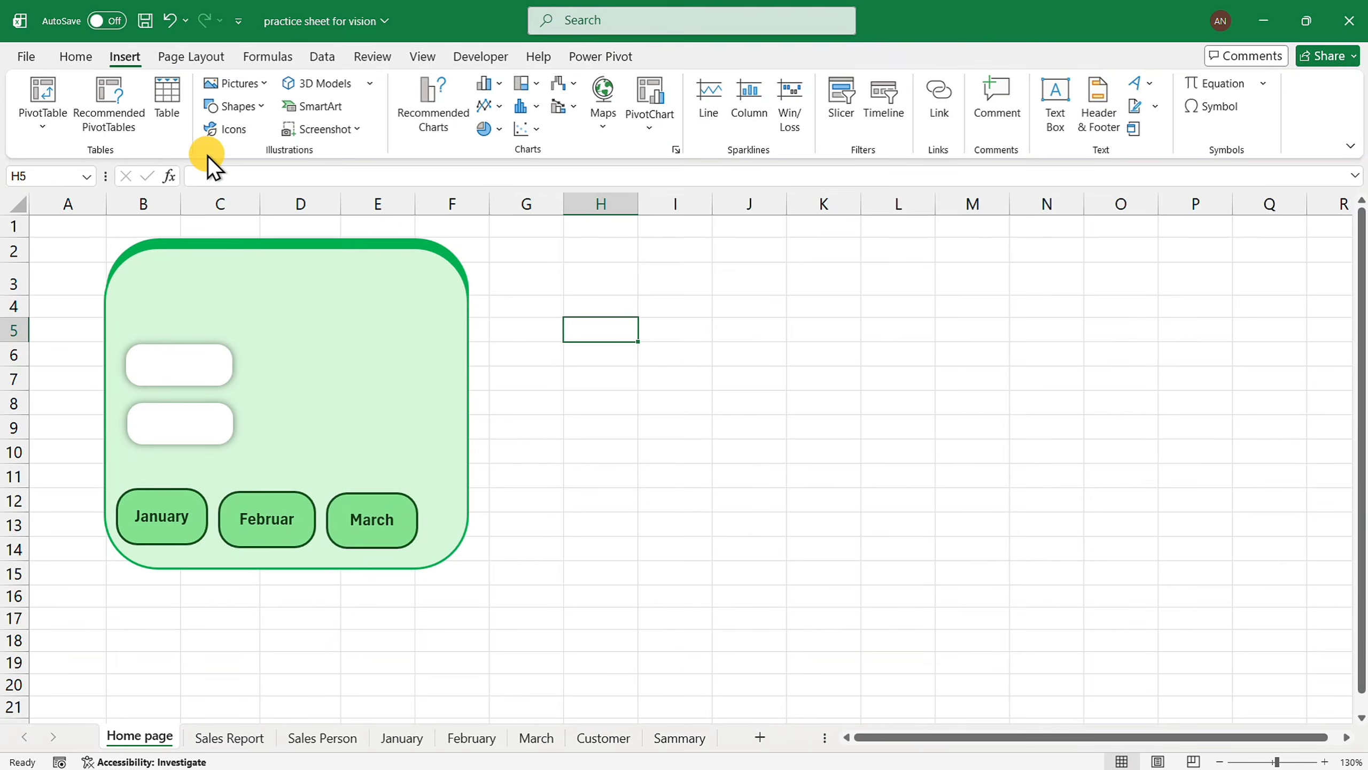
{"action": "left_click", "coordinate": [519, 374]}
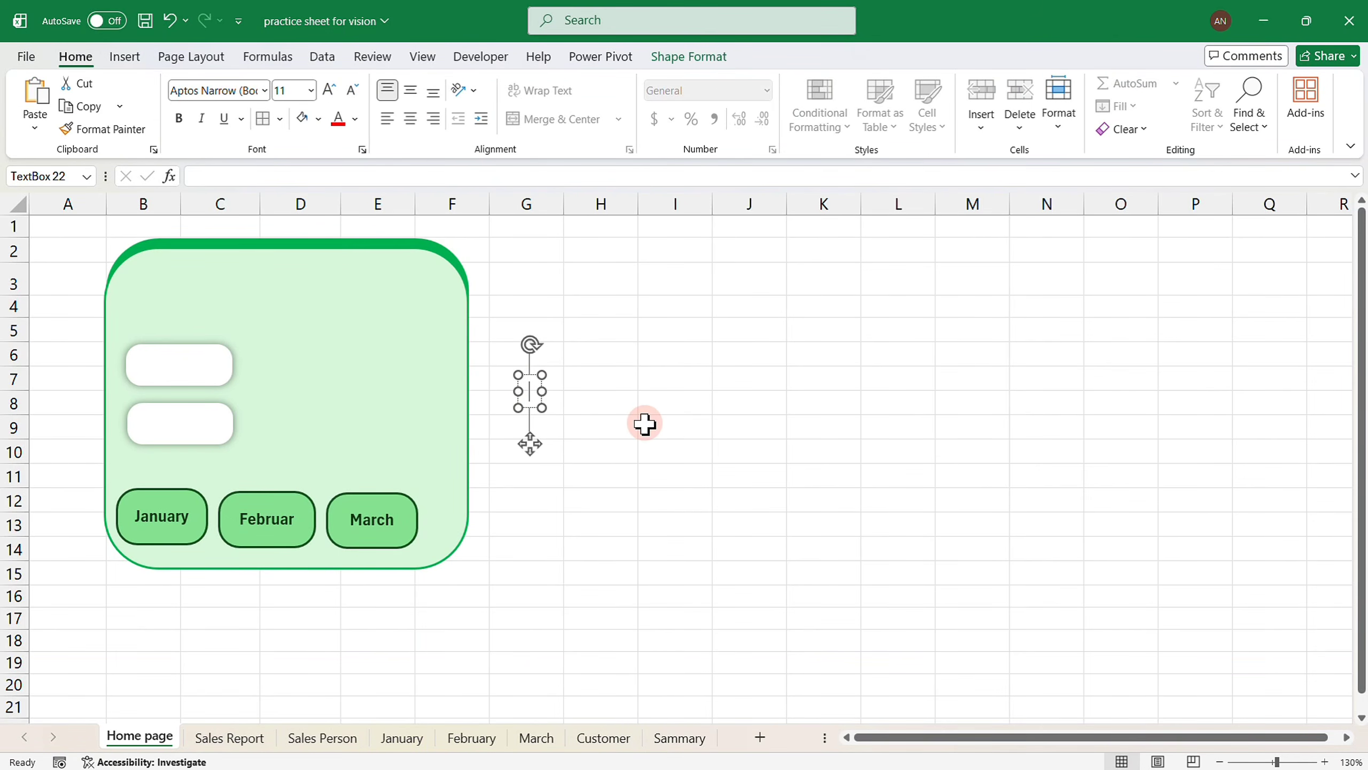
{"action": "type", "text": "Sales Report"}
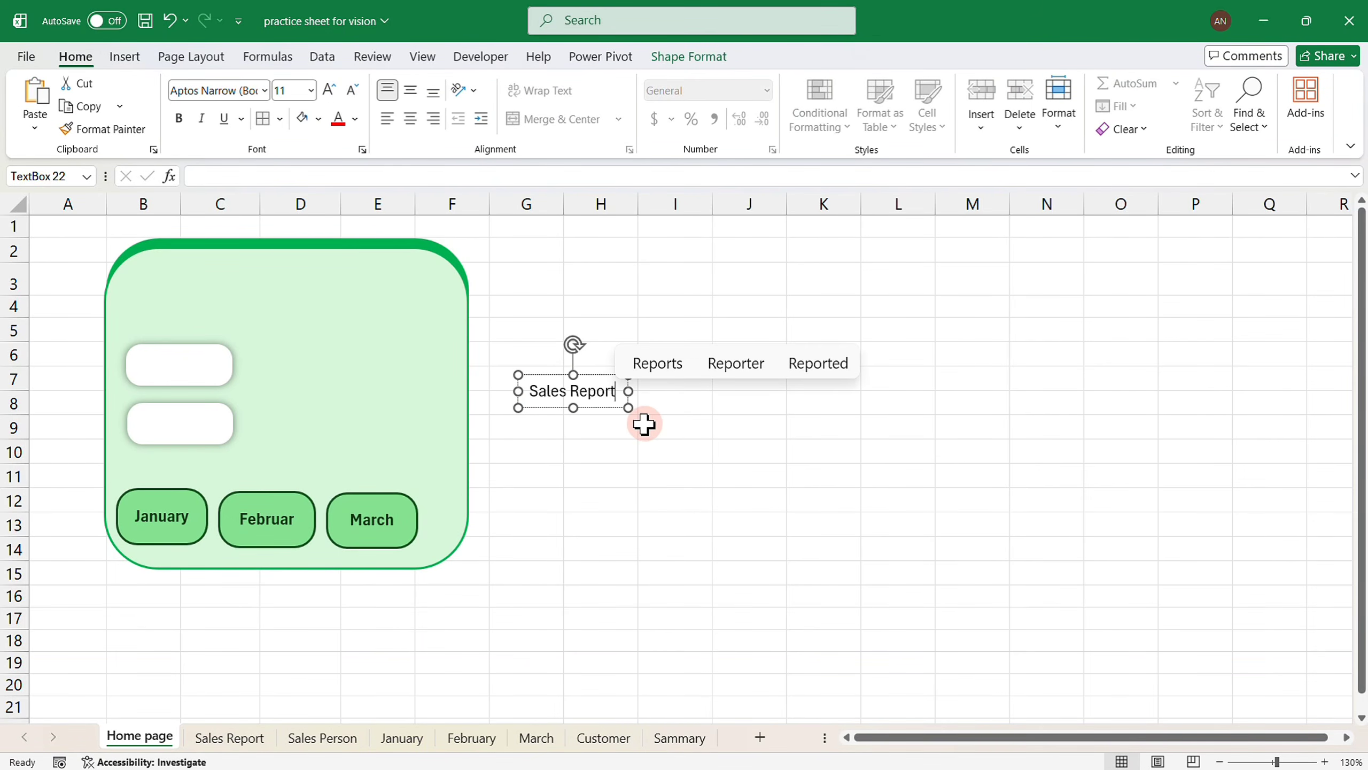
{"action": "left_click_drag", "start_coordinate": [608, 410], "coordinate": [223, 386]}
Make the Sales Report label bold at 9 pt, position it, and duplicate it.
{"action": "double_click", "coordinate": [206, 368]}
{"action": "triple_click", "coordinate": [204, 370]}
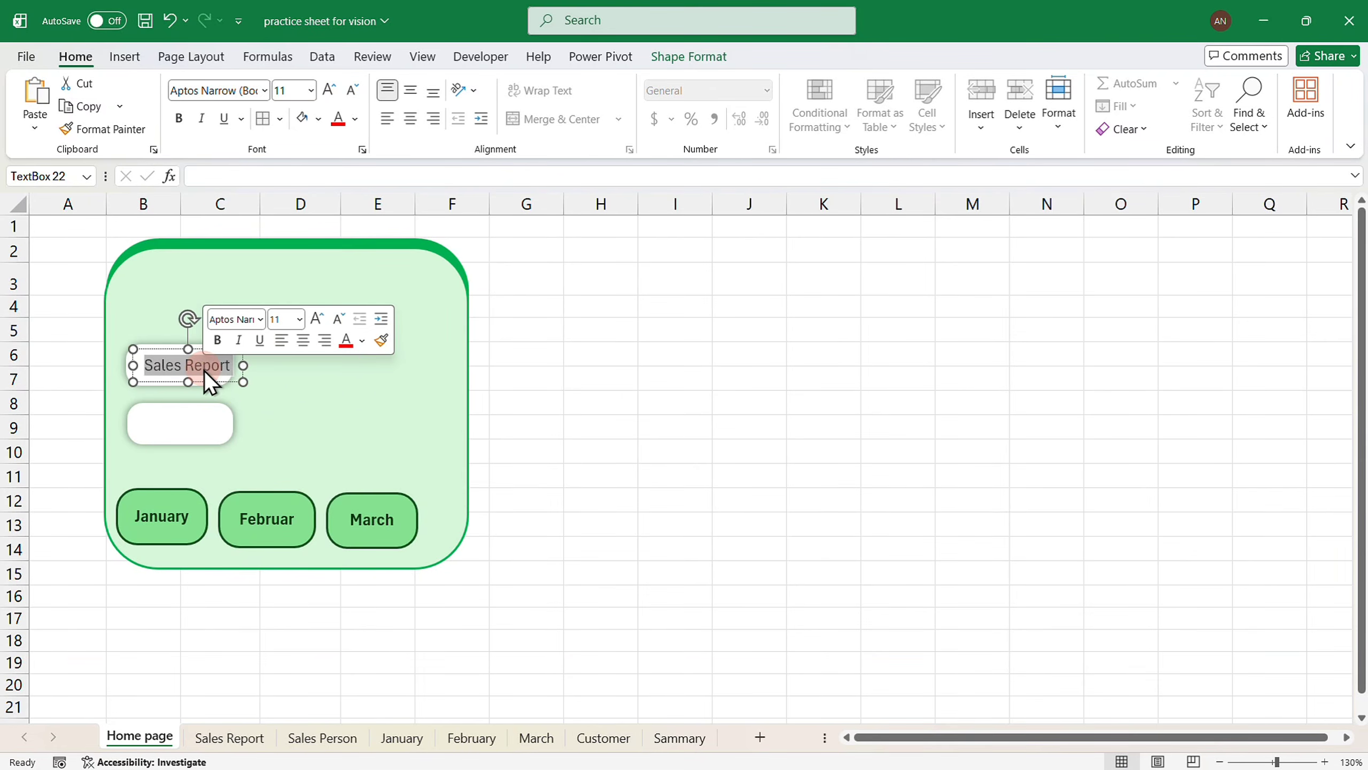
{"action": "left_click", "coordinate": [217, 339]}
{"action": "left_click", "coordinate": [350, 94]}
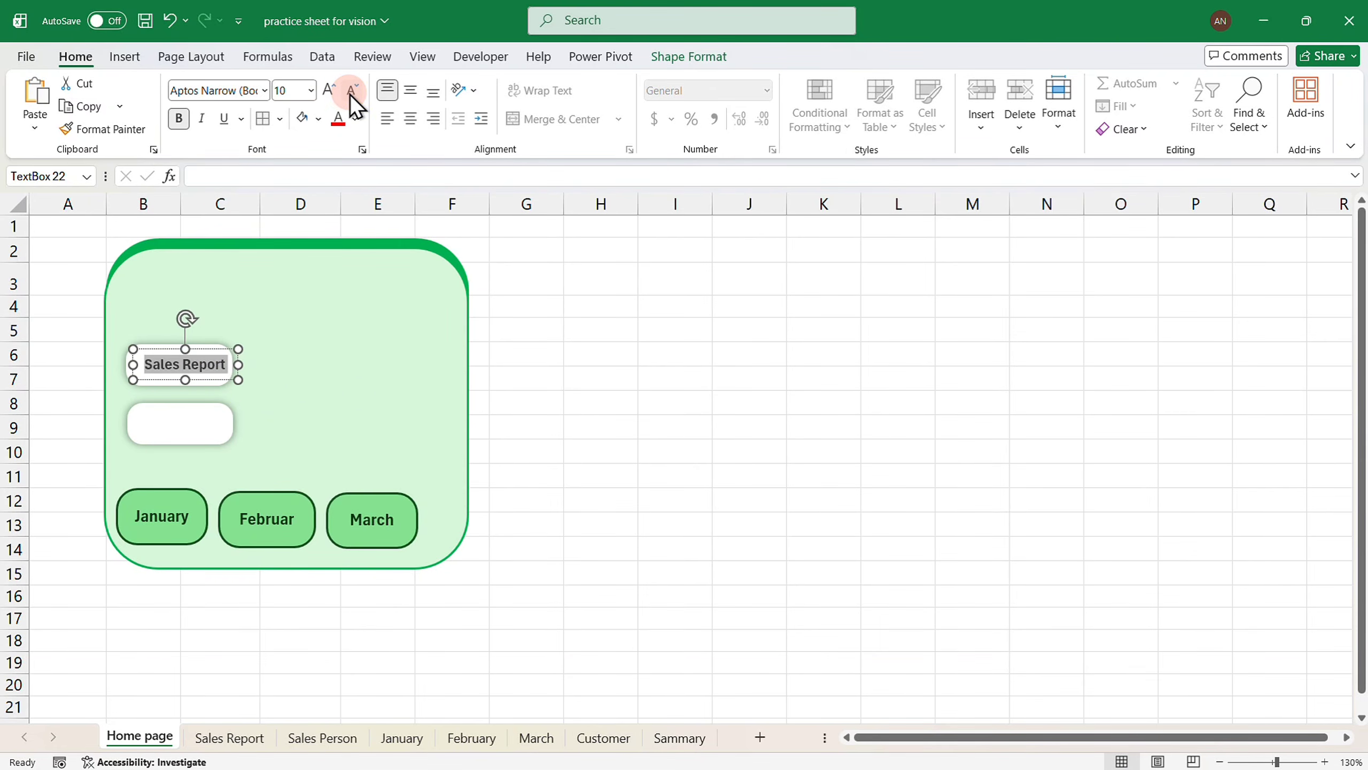
{"action": "left_click", "coordinate": [349, 94]}
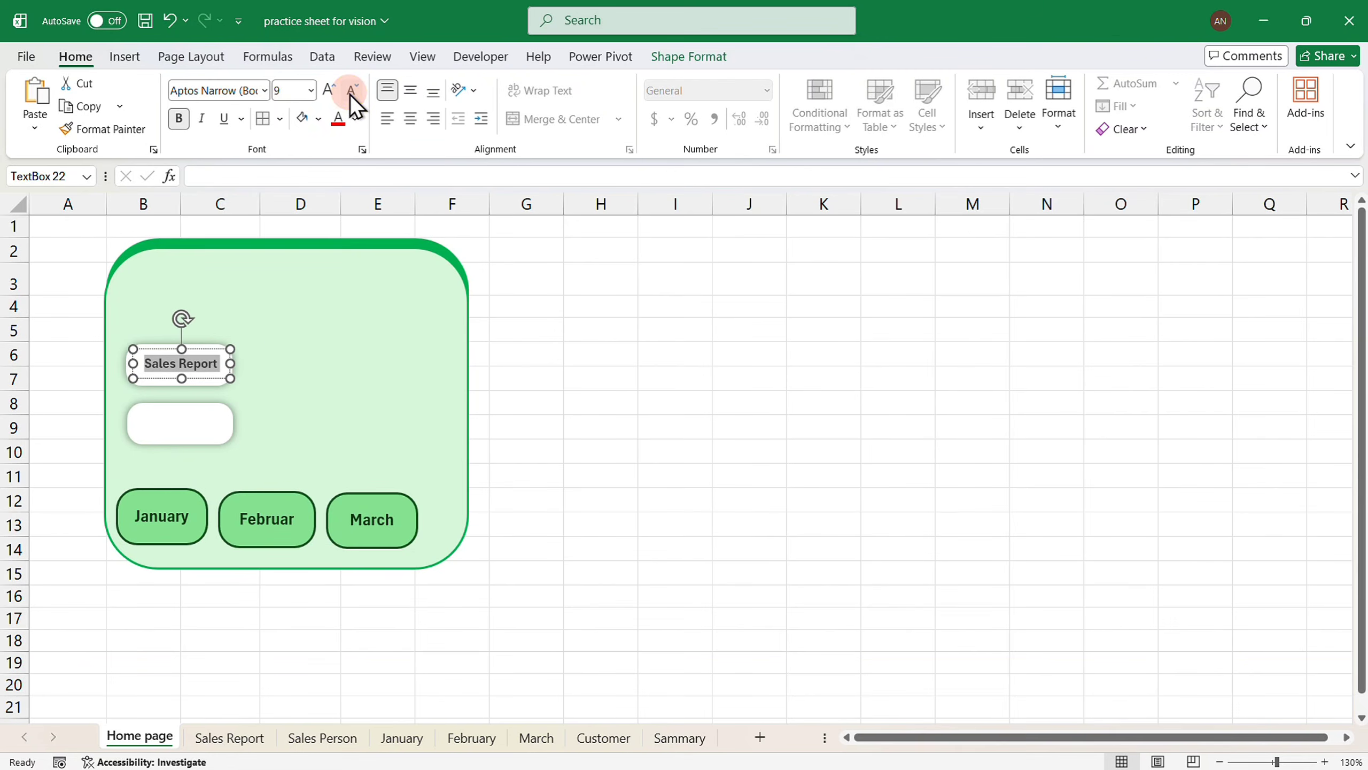
{"action": "left_click_drag", "start_coordinate": [214, 378], "coordinate": [215, 441]}
{"action": "key", "text": "ctrl+d"}
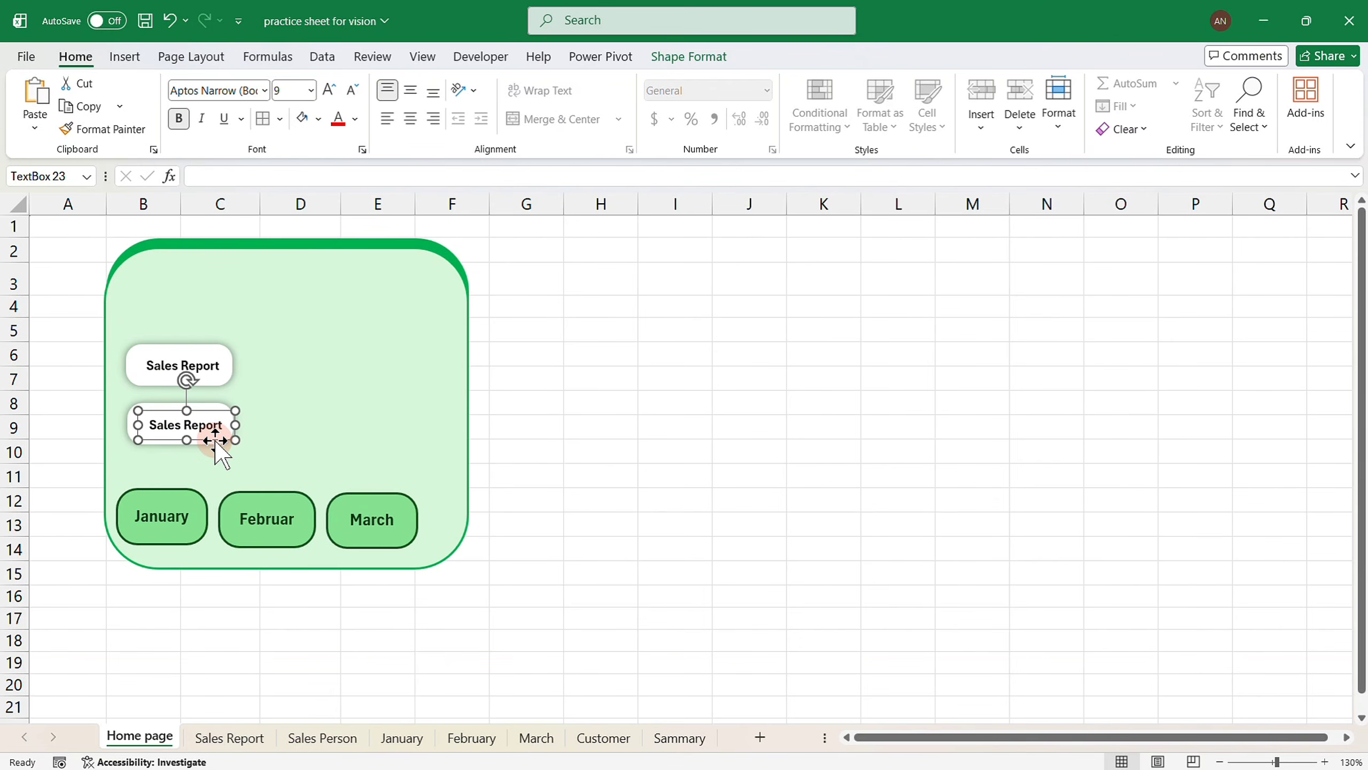
{"action": "double_click", "coordinate": [208, 429]}
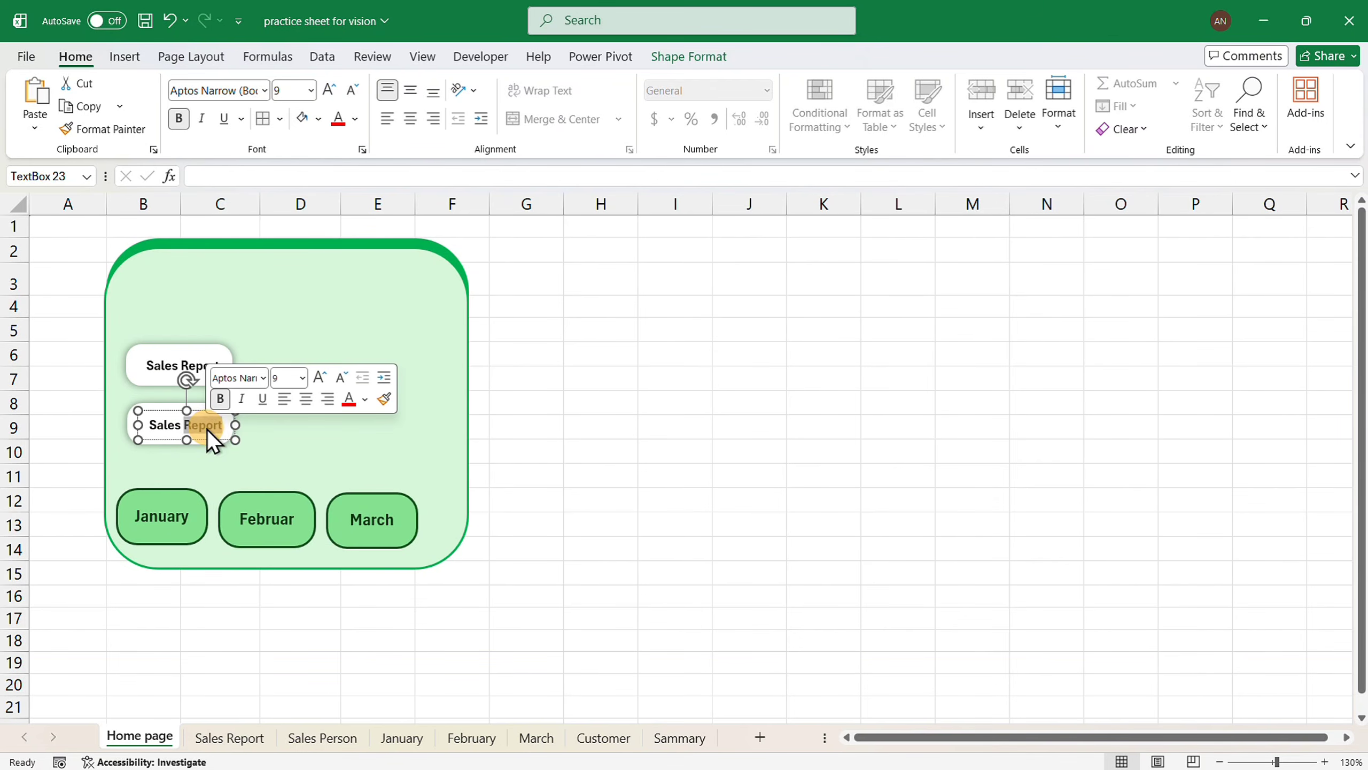
Relabel the copy 'Sales Person' and insert an office-worker emoji before it.
{"action": "type", "text": "Person"}
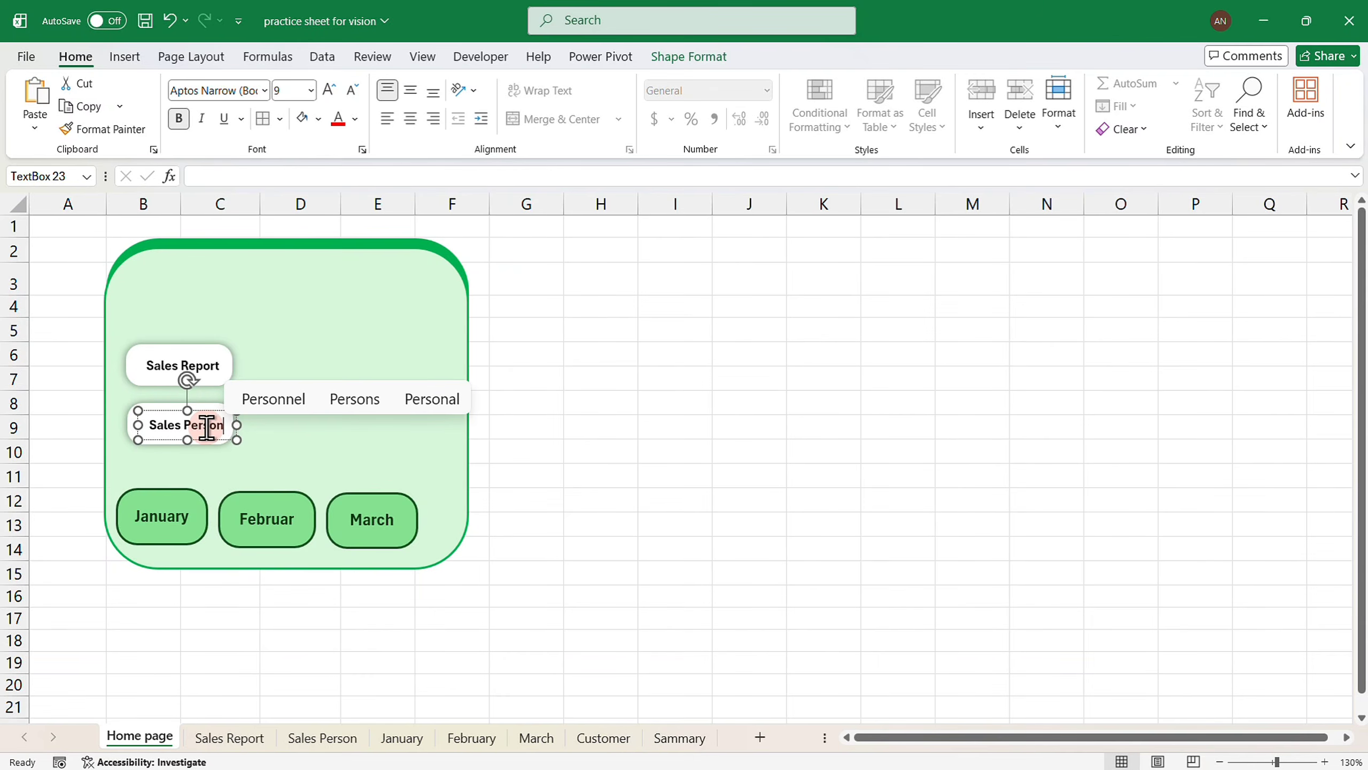
{"action": "left_click_drag", "start_coordinate": [210, 412], "coordinate": [206, 411]}
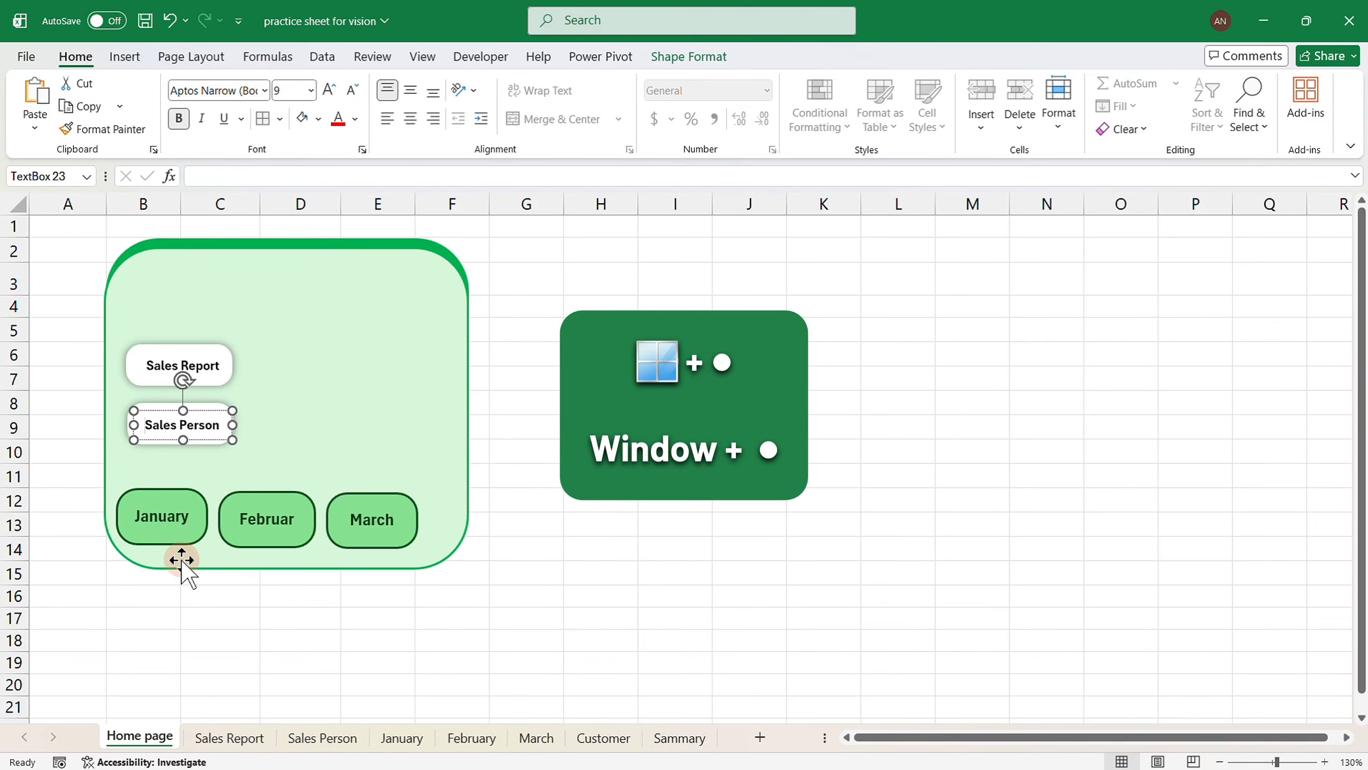
{"action": "key", "text": "super+period"}
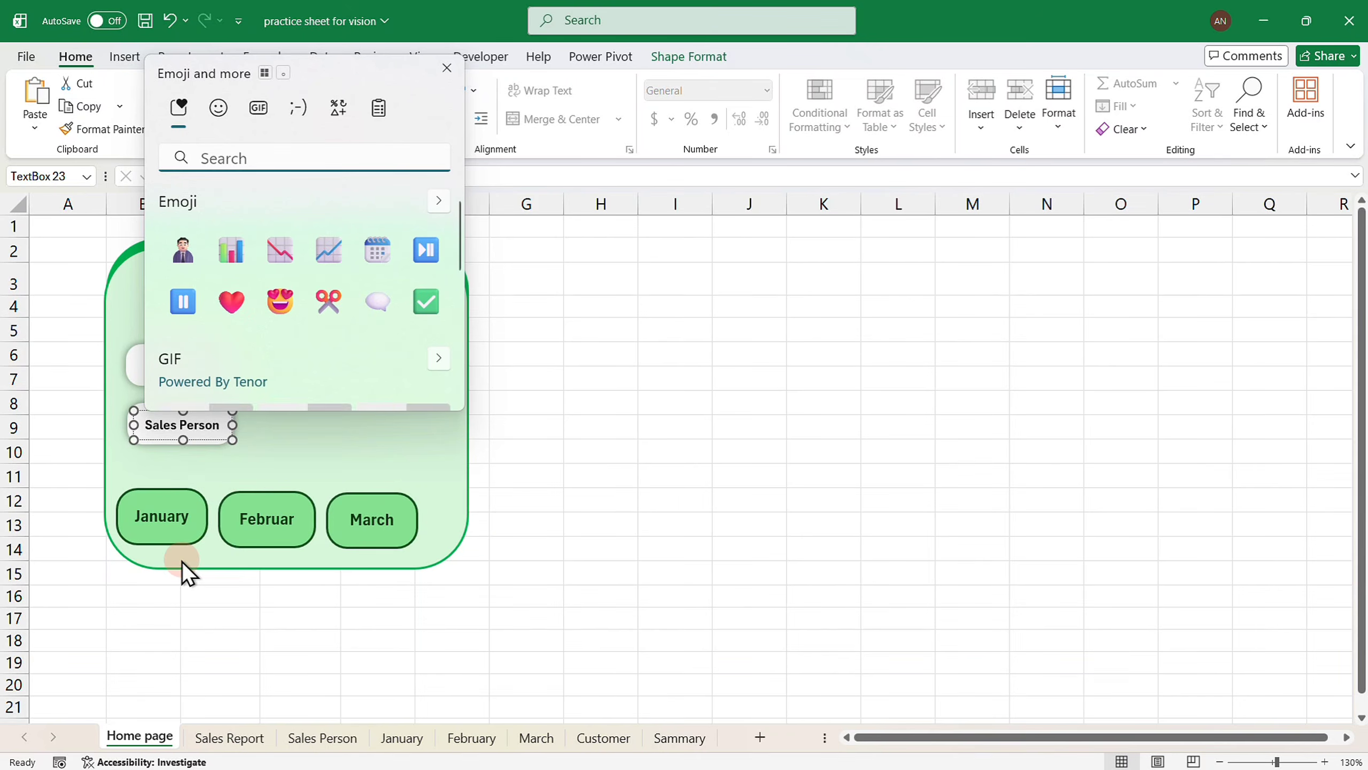
{"action": "left_click", "coordinate": [183, 251]}
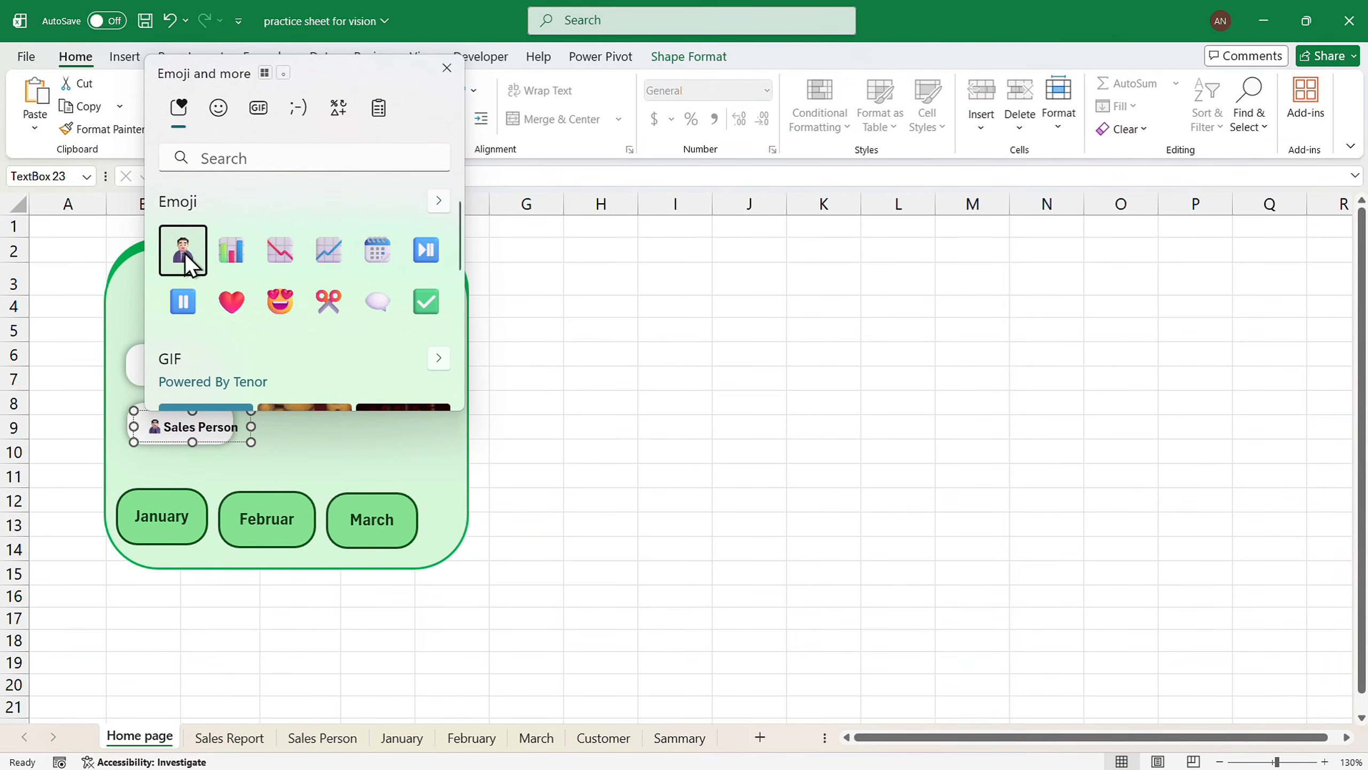
{"action": "left_click", "coordinate": [451, 75]}
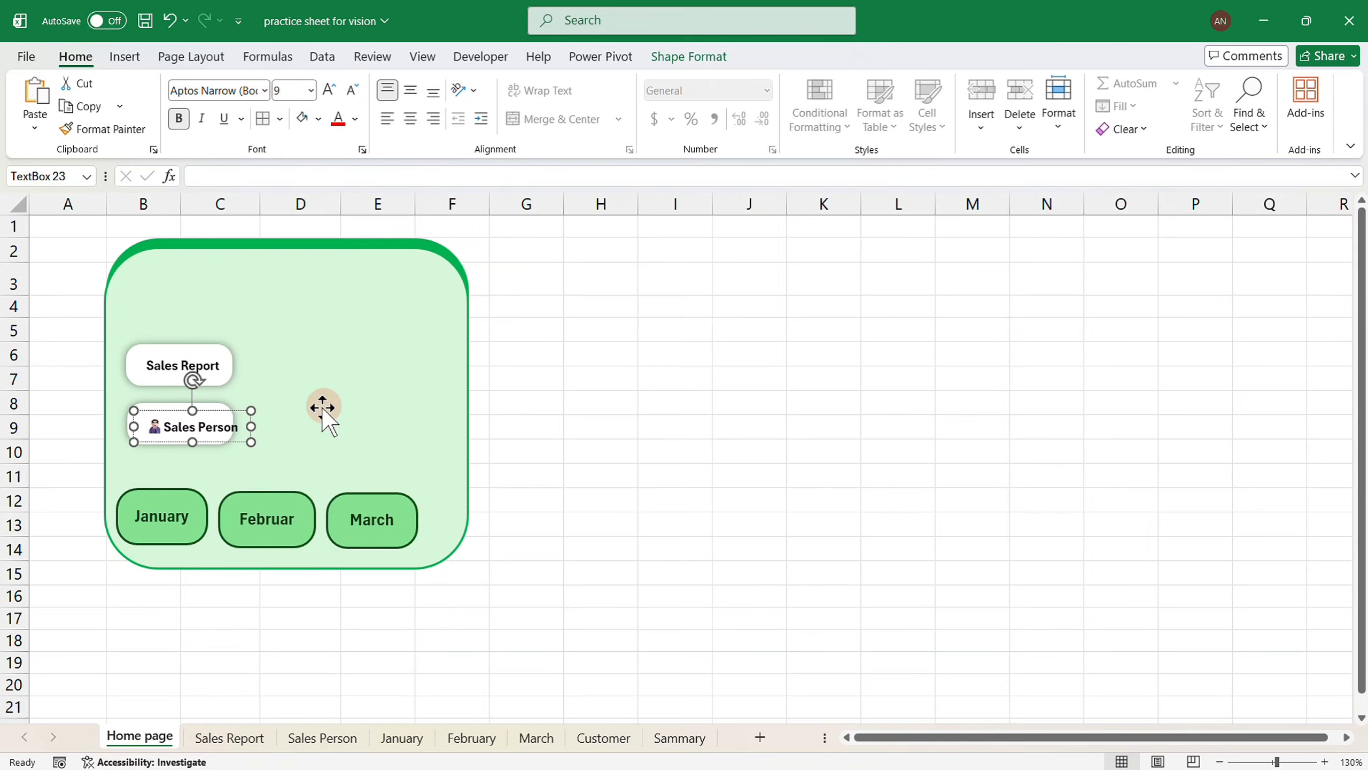
{"action": "left_click", "coordinate": [222, 443]}
Start editing the Sales Report label to add an emoji.
{"action": "left_click", "coordinate": [217, 441]}
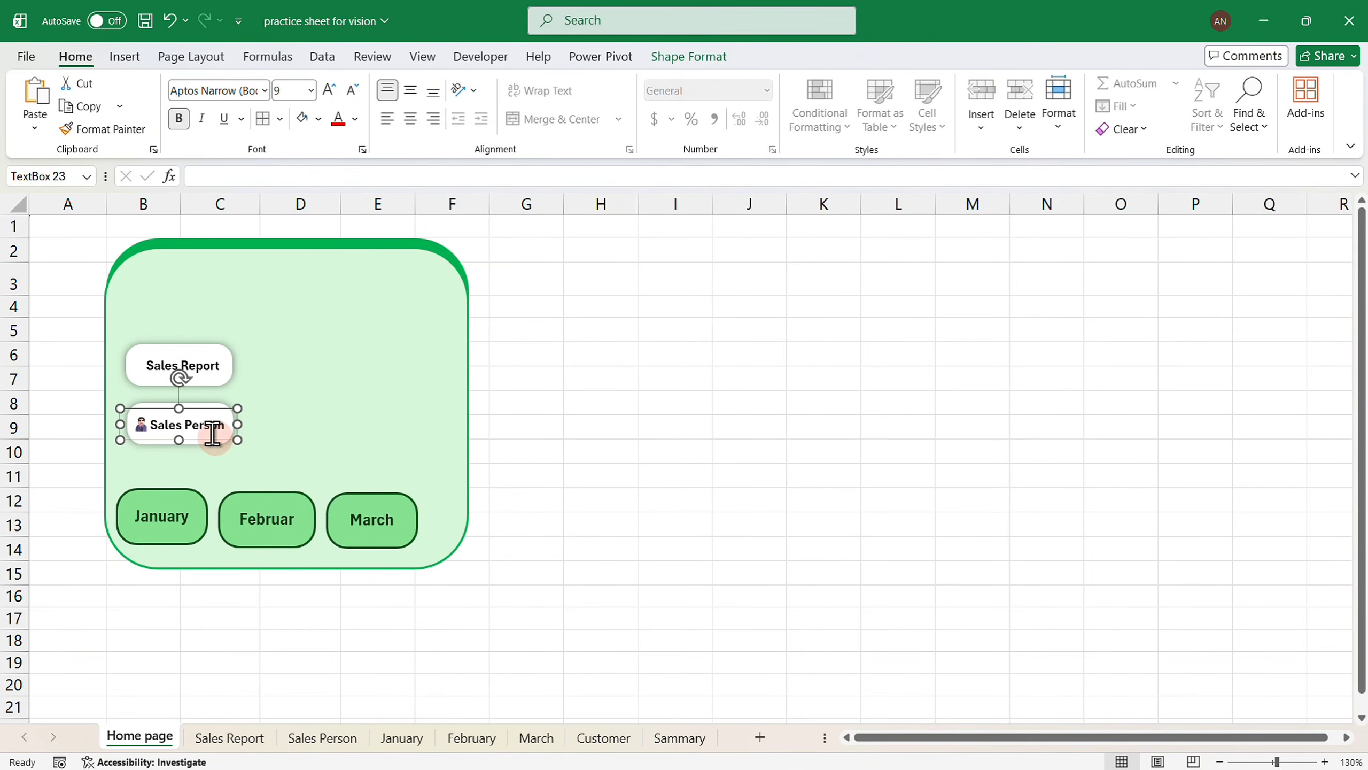
{"action": "left_click", "coordinate": [150, 363]}
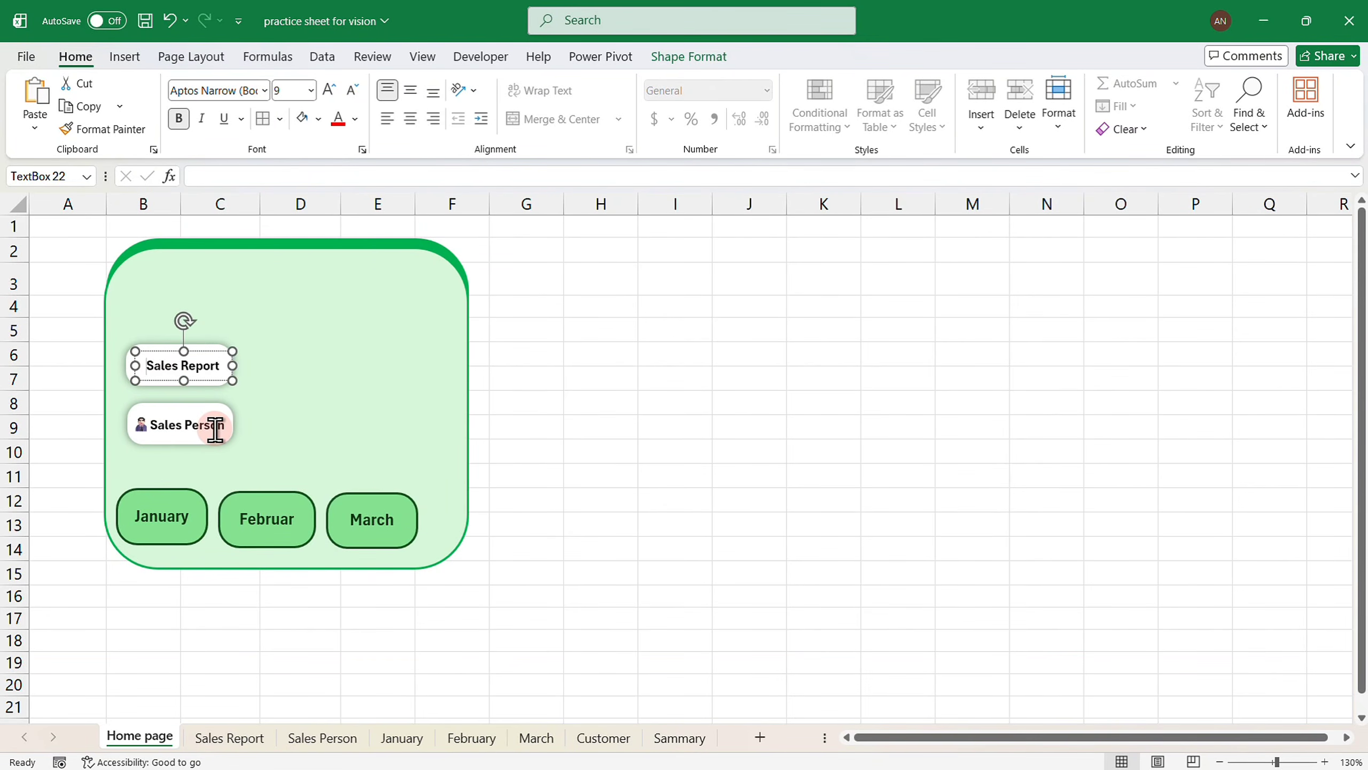
{"action": "key", "text": "super+period"}
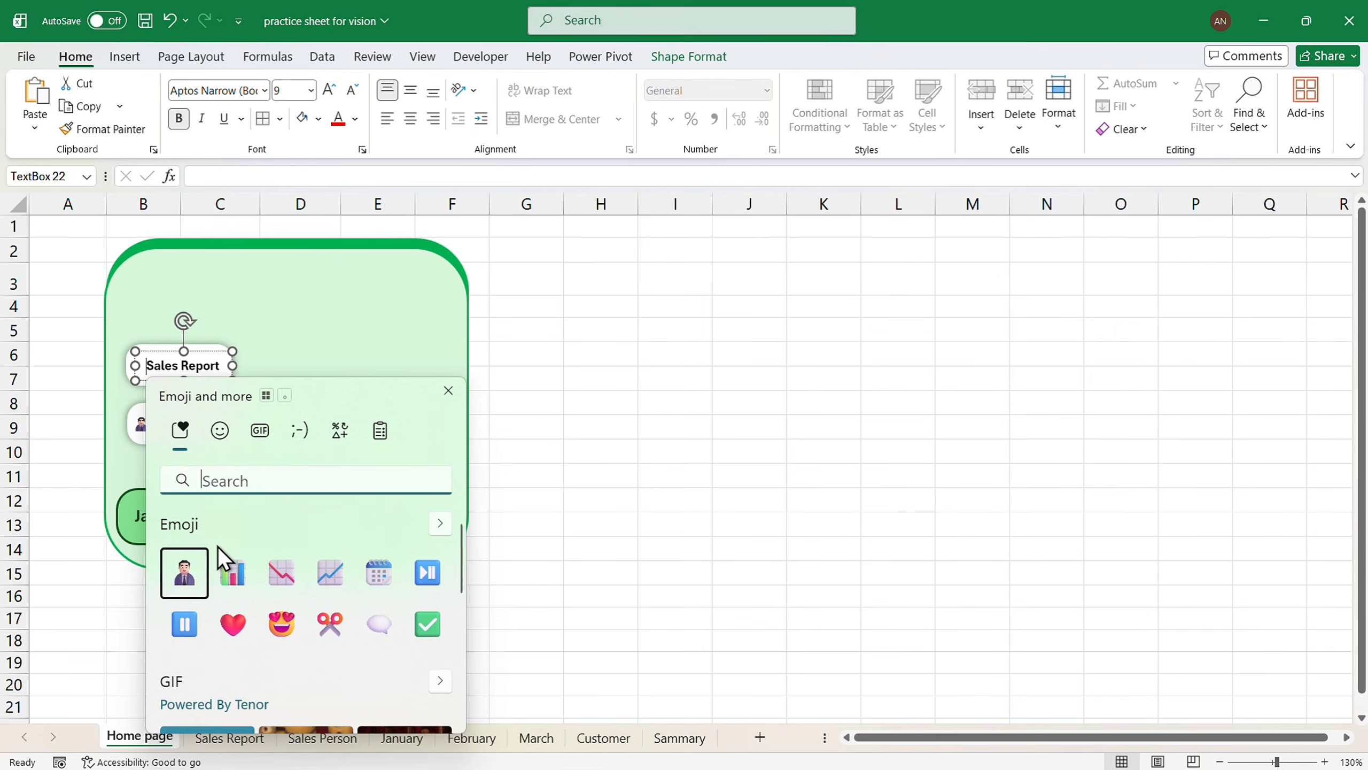
Insert a bar-chart emoji before the Sales Report label and shift the label slightly left.
{"action": "left_click", "coordinate": [228, 573]}
{"action": "left_click", "coordinate": [448, 390]}
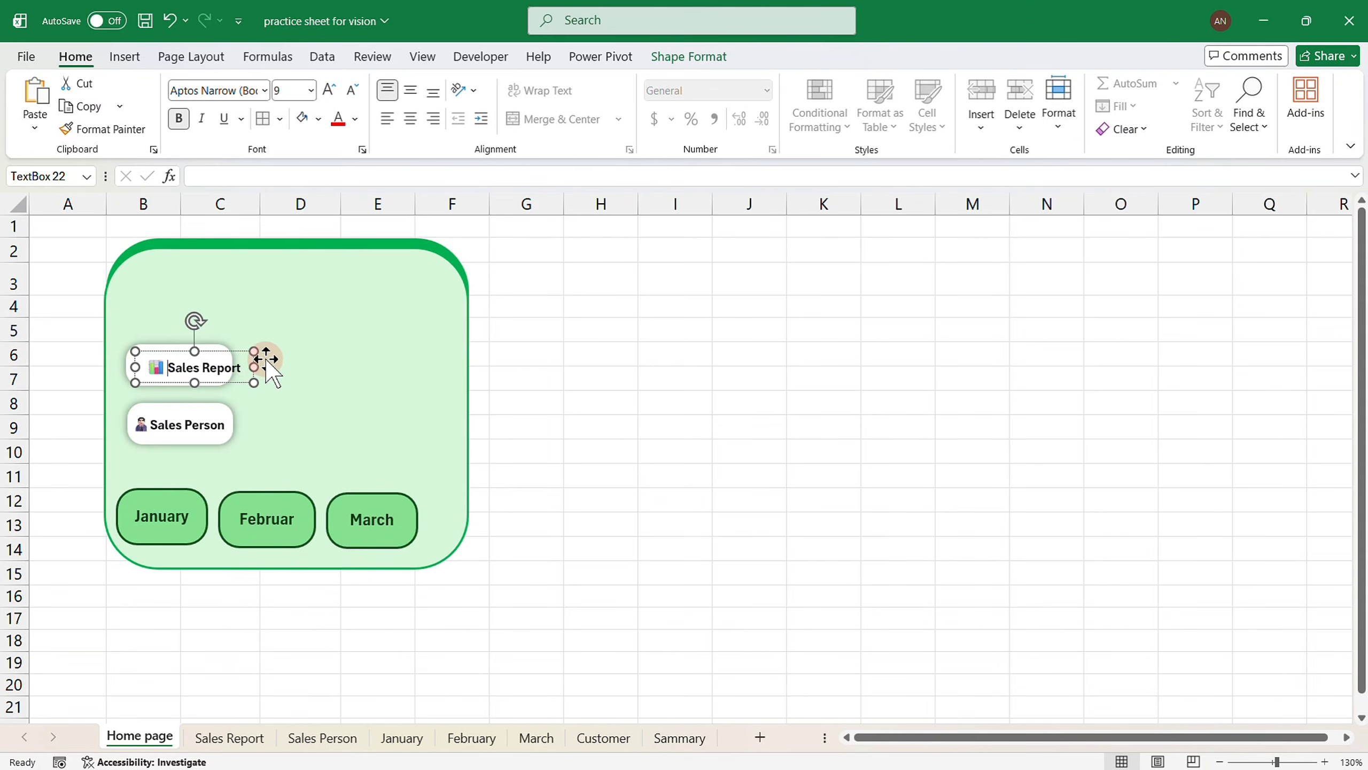
{"action": "left_click_drag", "start_coordinate": [238, 351], "coordinate": [225, 351]}
{"action": "left_click", "coordinate": [579, 356]}
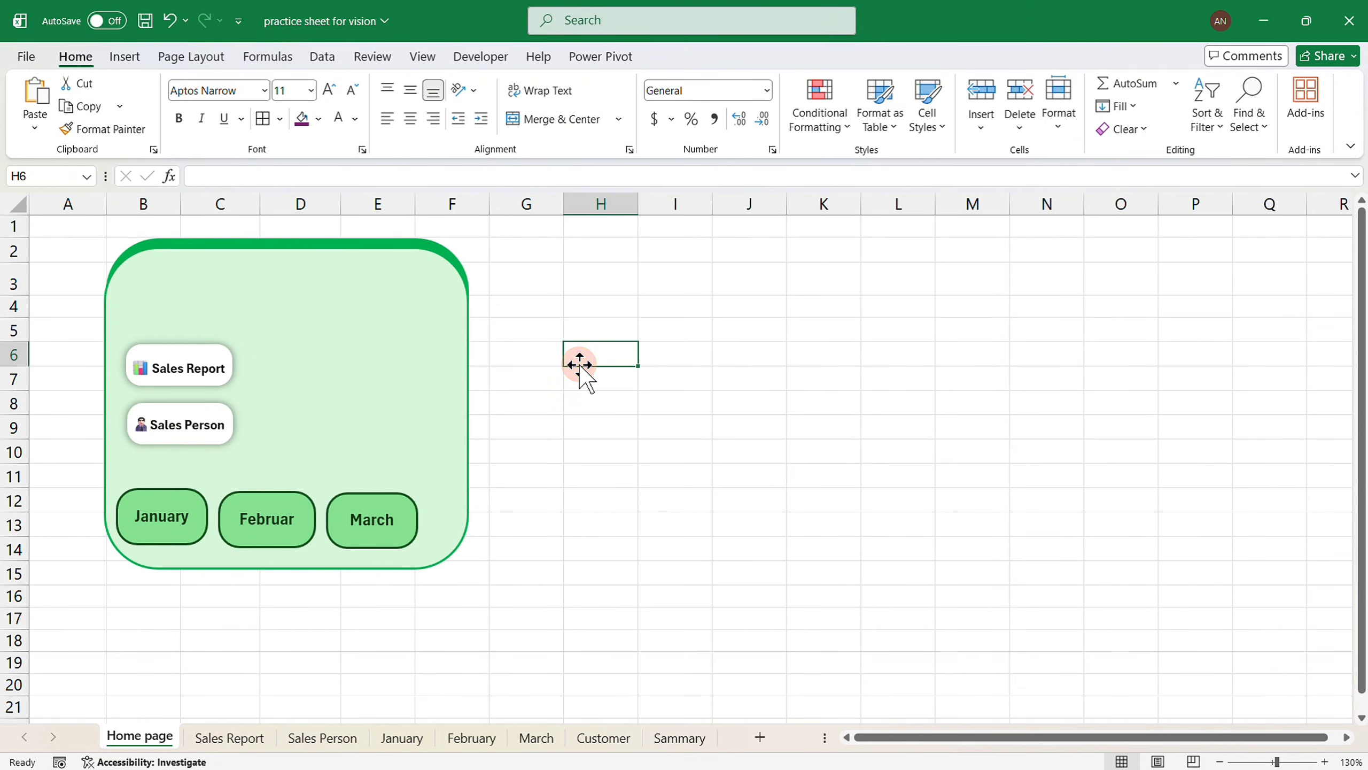
Nudge the Sales Report and Sales Person labels up to align them, and shrink the month buttons so February fits.
{"action": "left_click", "coordinate": [186, 371]}
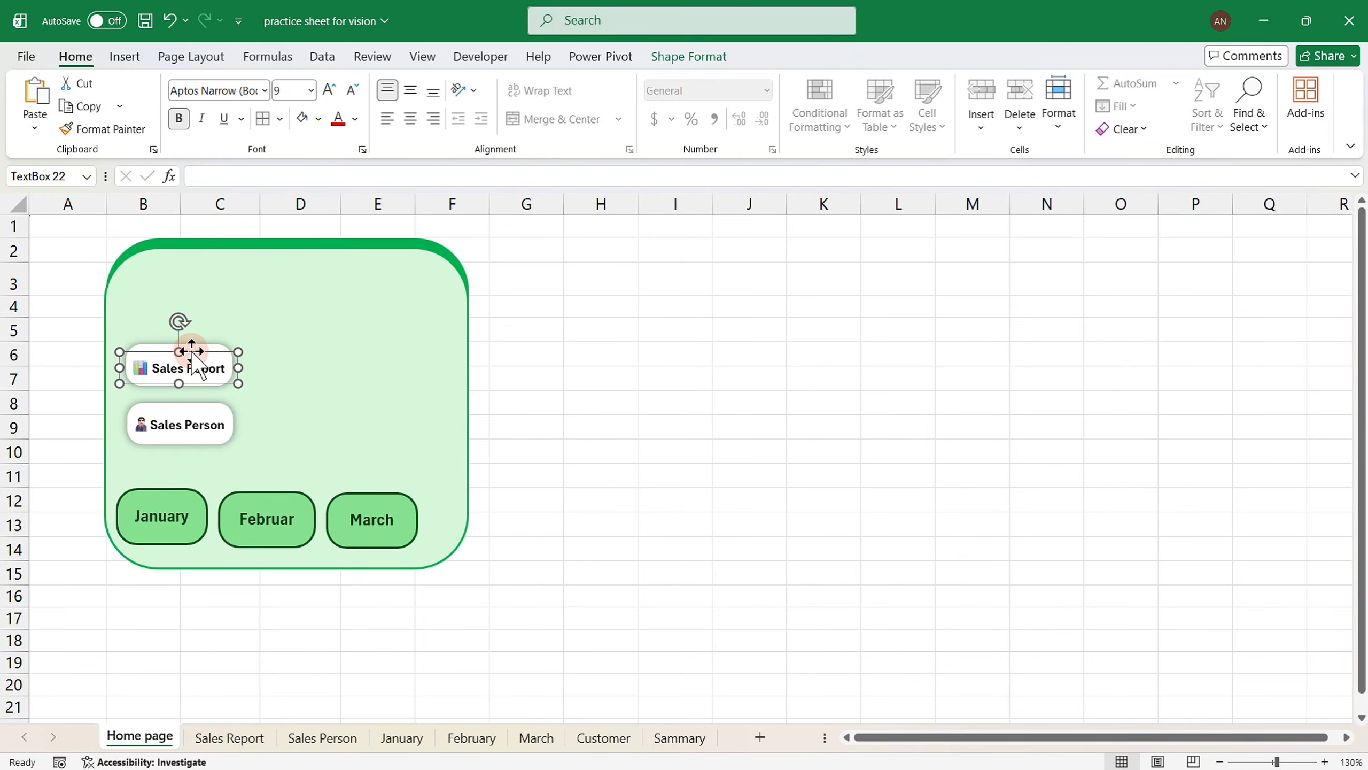
{"action": "left_click_drag", "start_coordinate": [191, 350], "coordinate": [191, 347]}
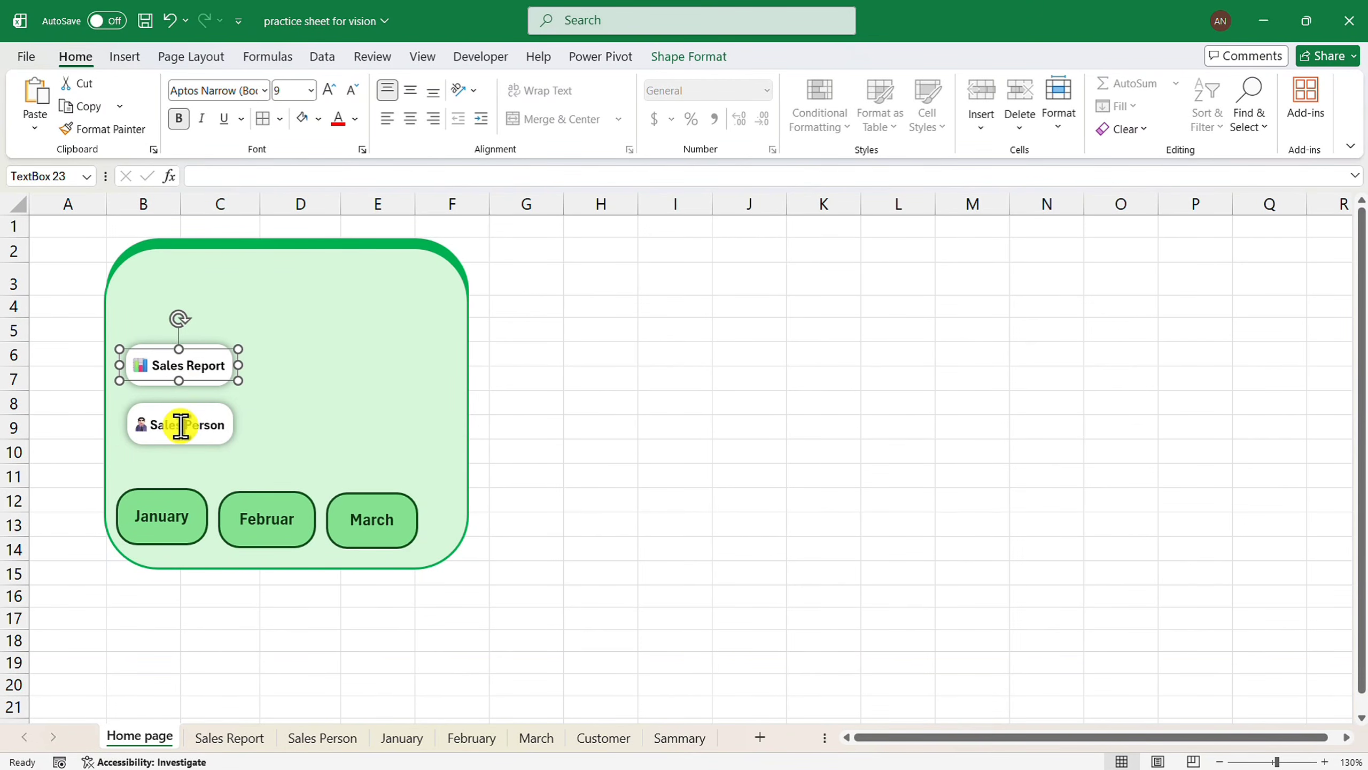
{"action": "left_click", "coordinate": [182, 426]}
{"action": "left_click_drag", "start_coordinate": [190, 409], "coordinate": [189, 408]}
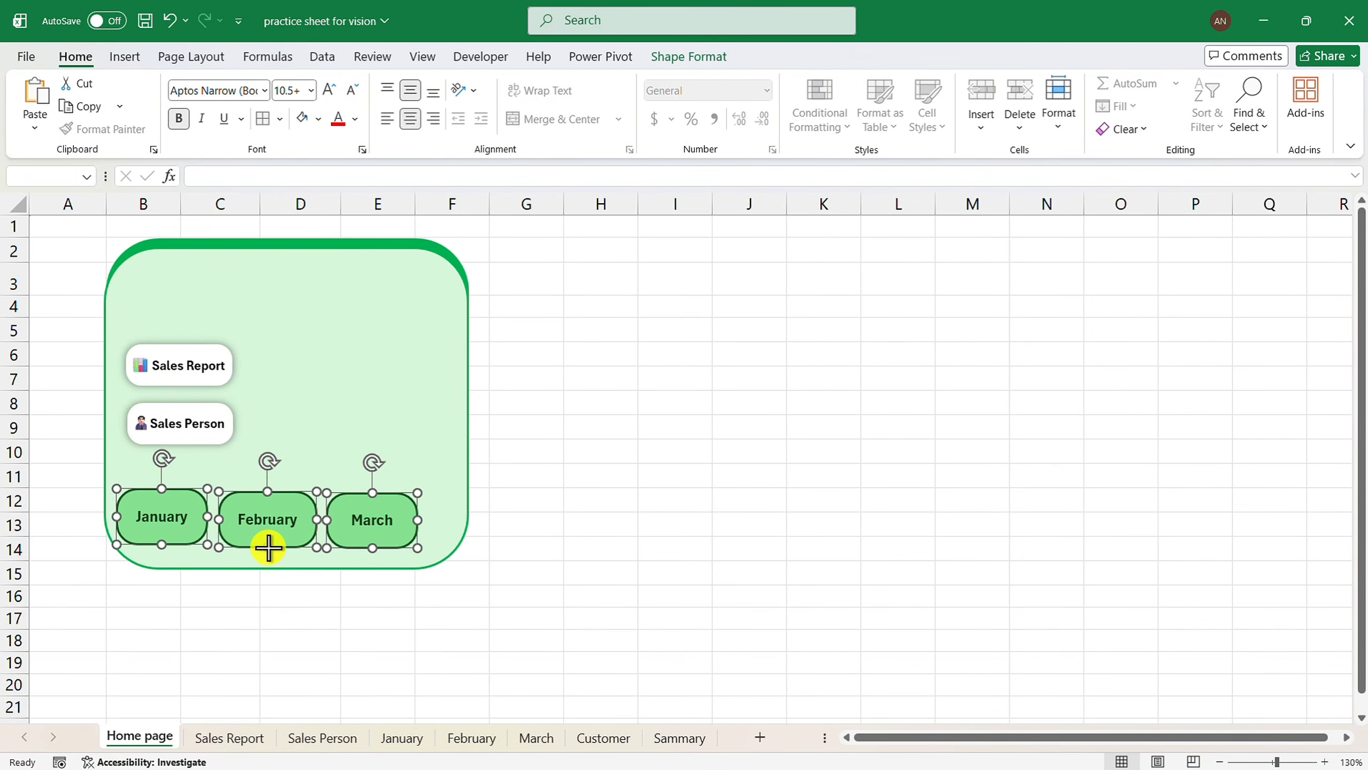
{"action": "left_click_drag", "start_coordinate": [268, 547], "coordinate": [269, 541]}
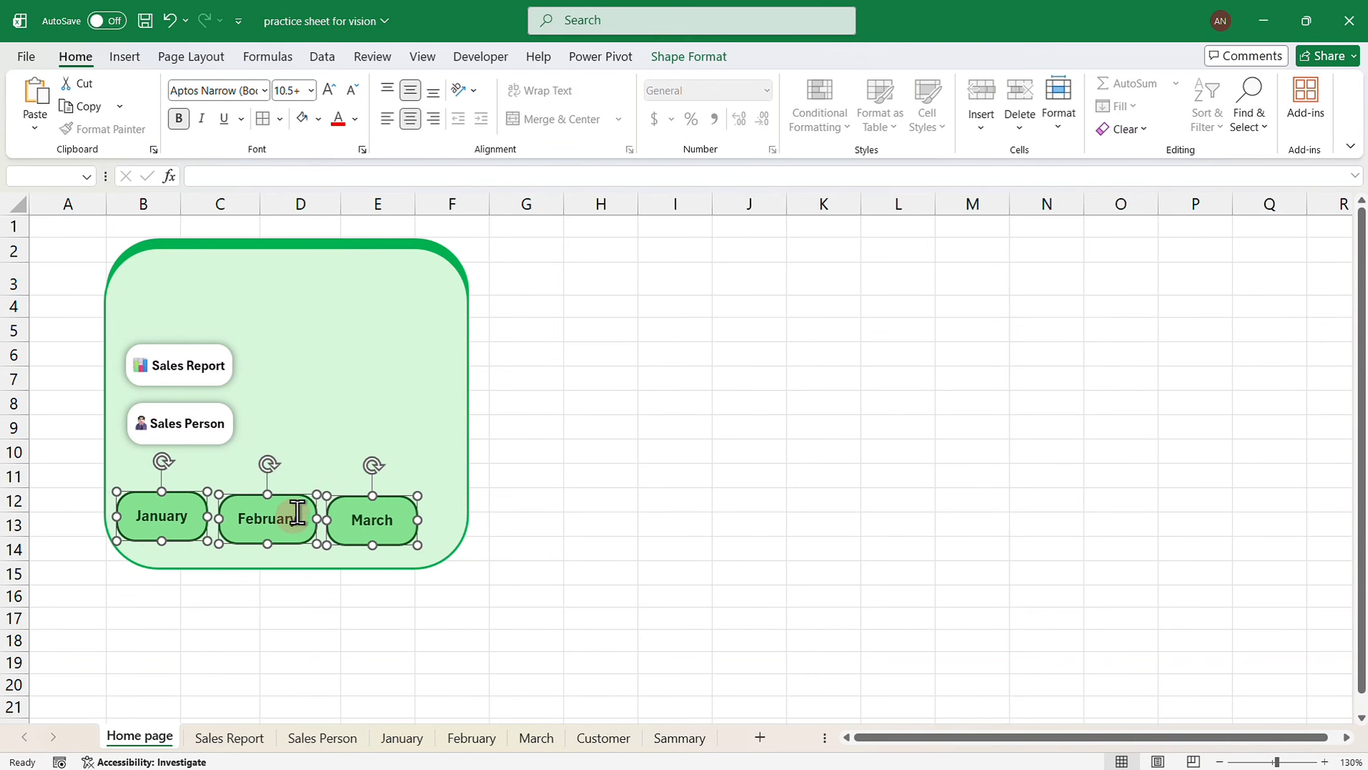
{"action": "left_click", "coordinate": [397, 342]}
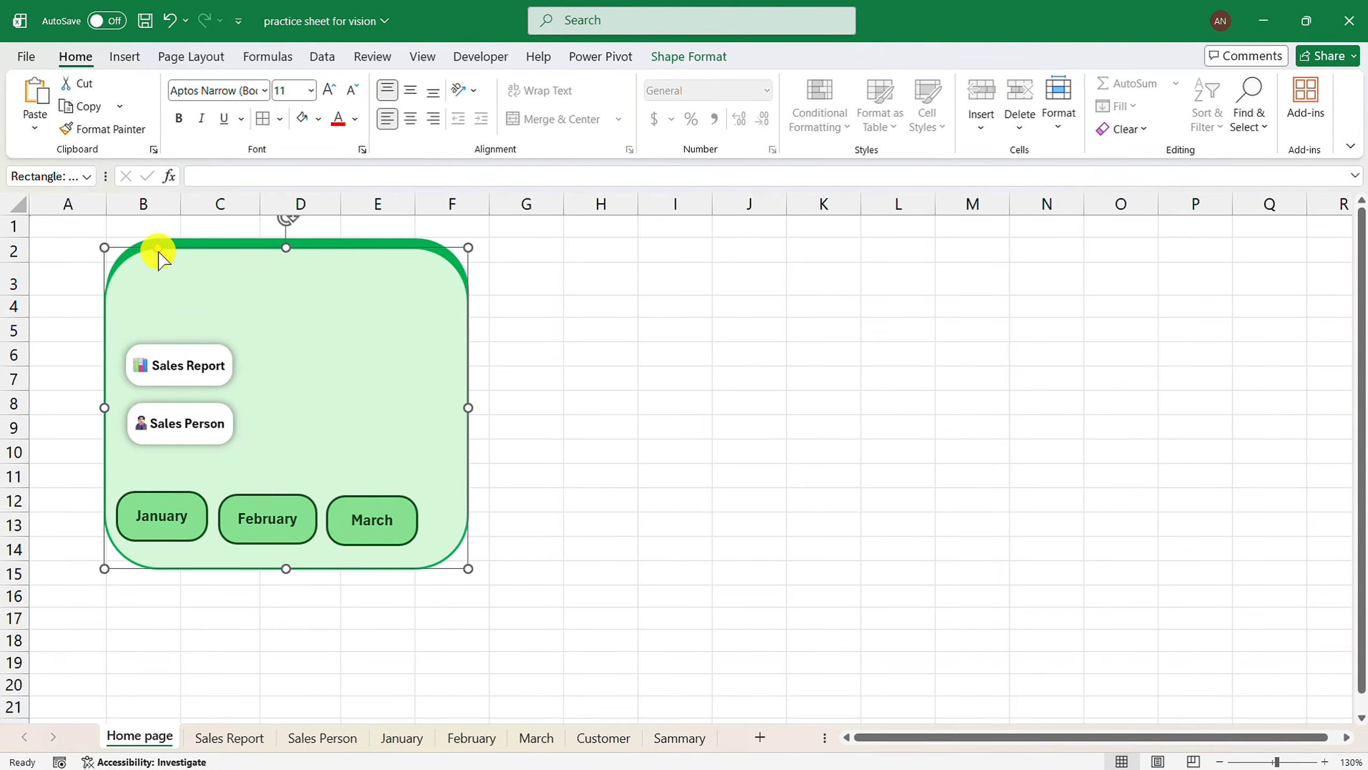
Reduce the green panel's corner rounding and give it an outer drop shadow.
{"action": "left_click_drag", "start_coordinate": [158, 249], "coordinate": [145, 248]}
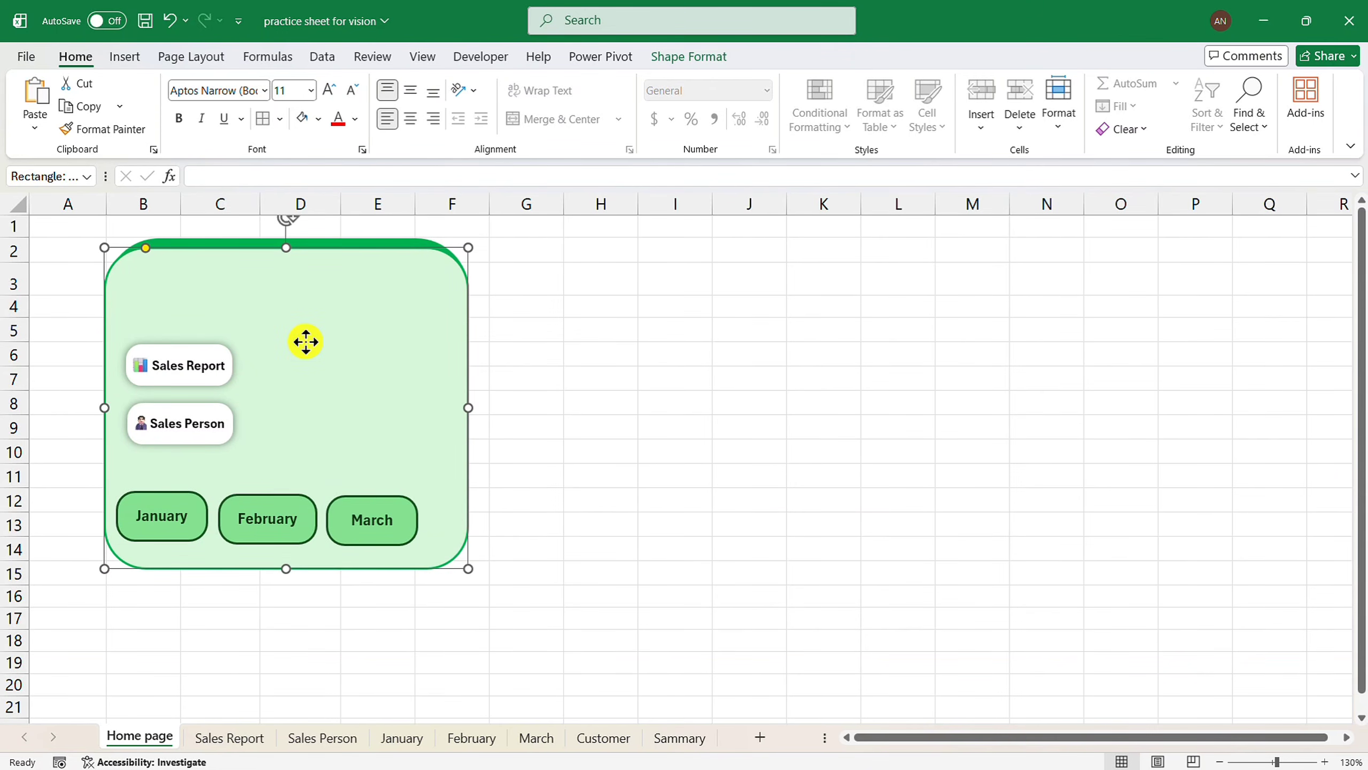
{"action": "left_click", "coordinate": [692, 66]}
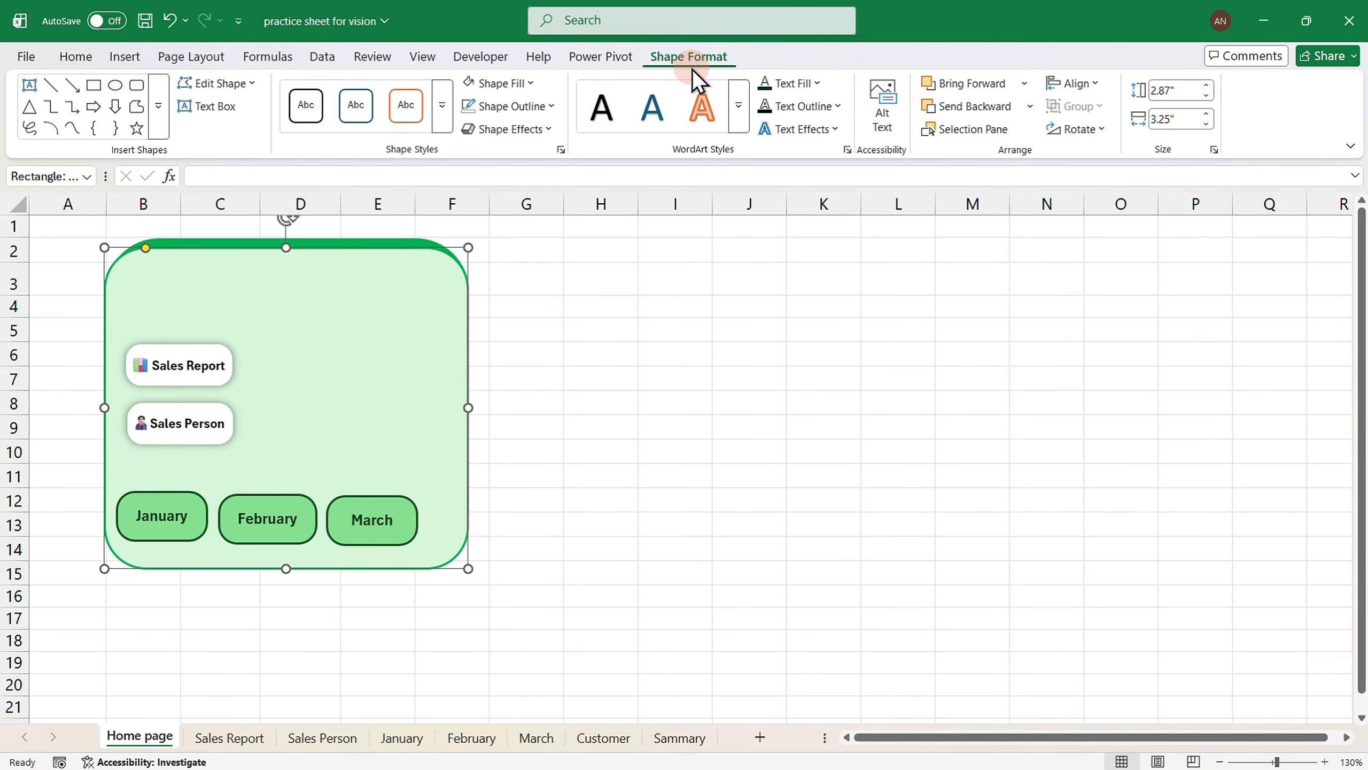
{"action": "left_click", "coordinate": [532, 134]}
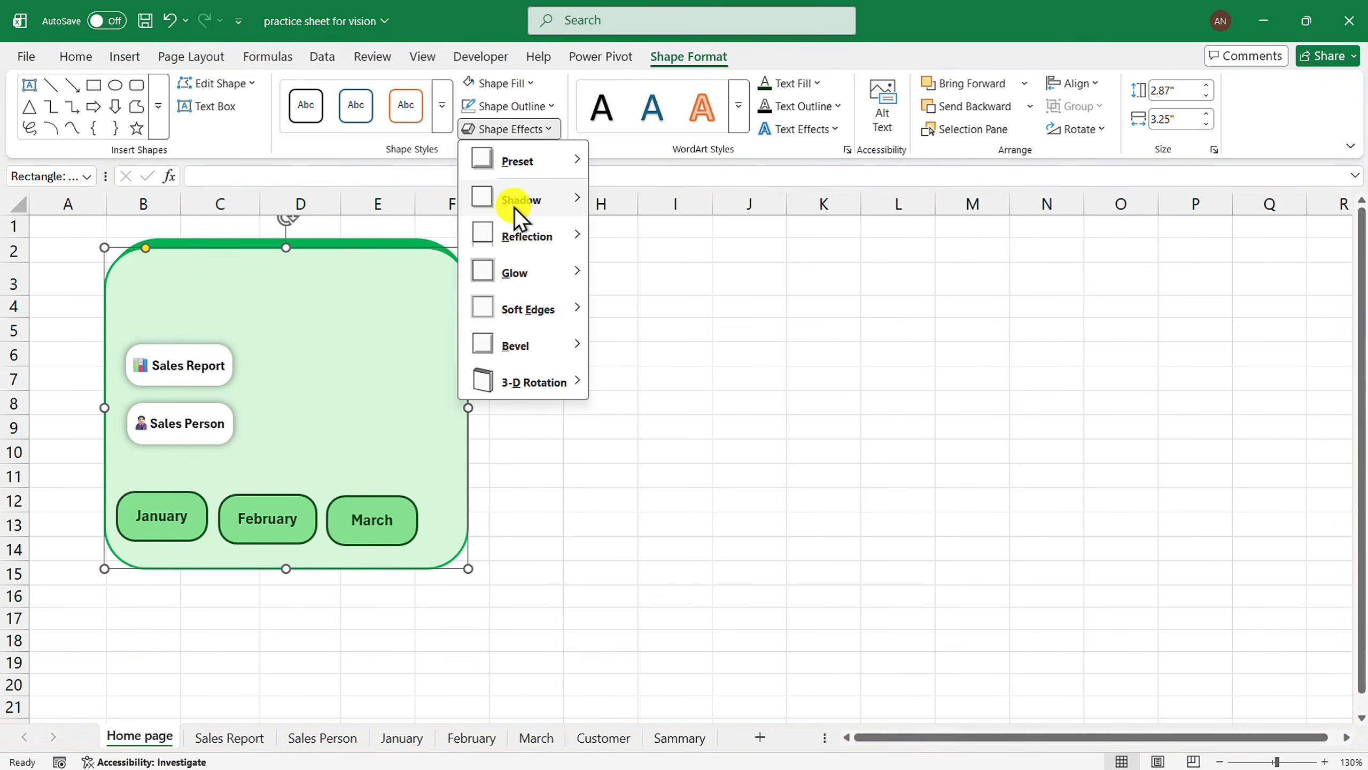
{"action": "mouse_move", "coordinate": [517, 204]}
{"action": "left_click", "coordinate": [660, 336]}
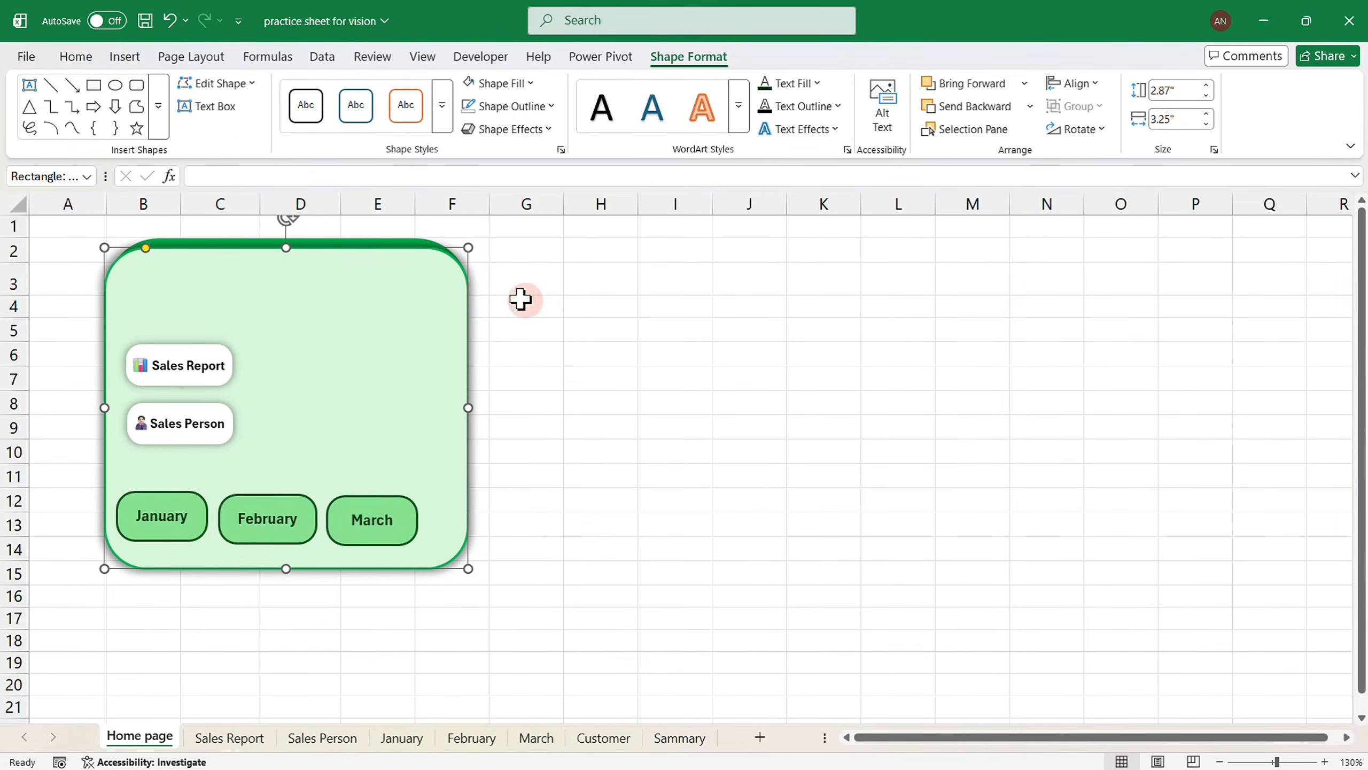
{"action": "left_click", "coordinate": [506, 138]}
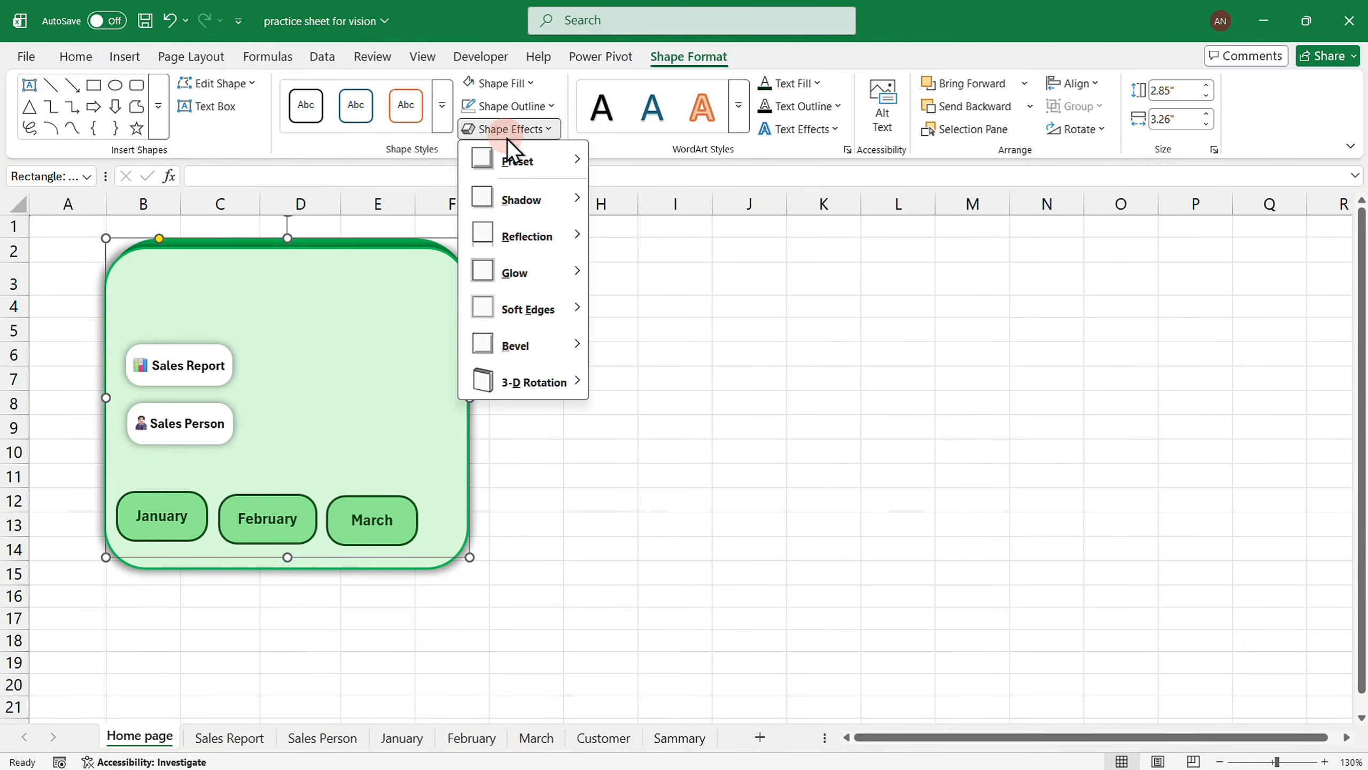
{"action": "mouse_move", "coordinate": [516, 207]}
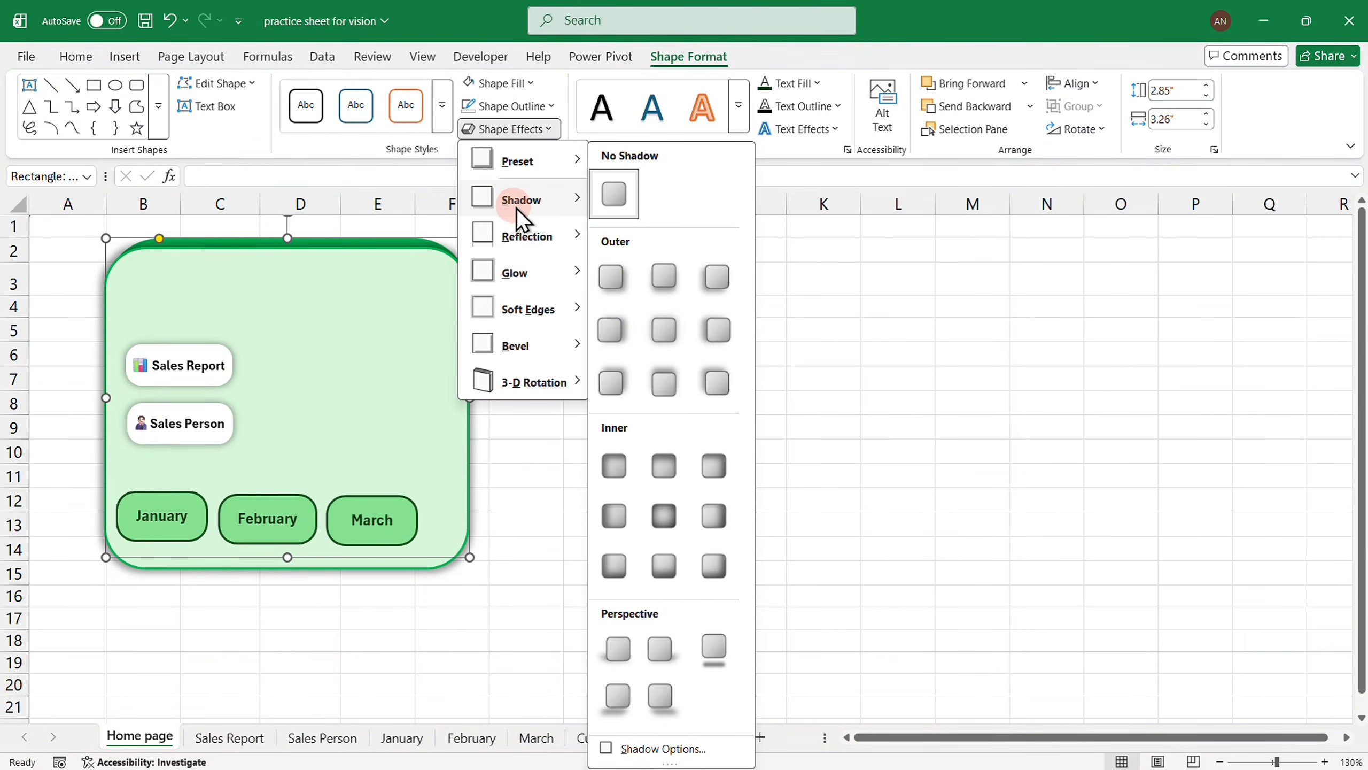
{"action": "left_click", "coordinate": [667, 347]}
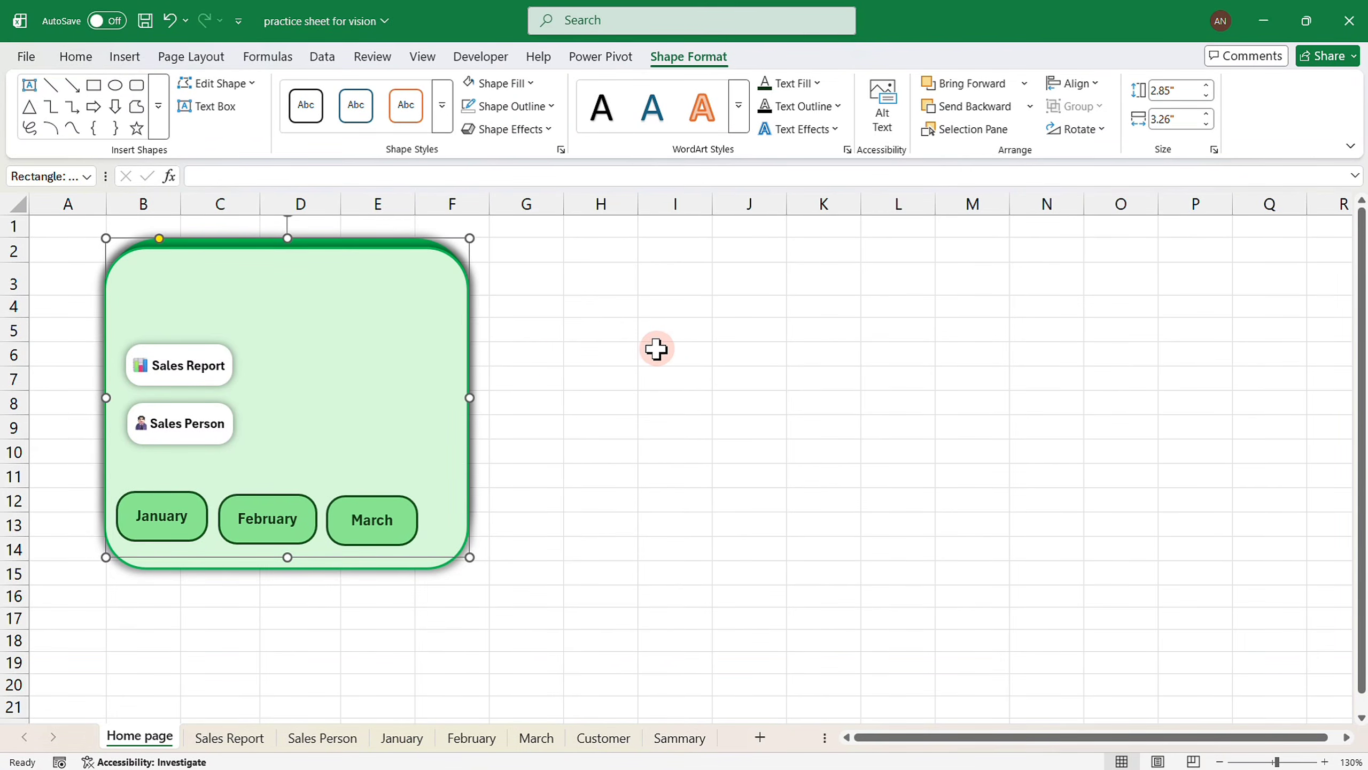
Widen the Sales Report and Sales Person buttons to the same width.
{"action": "left_click", "coordinate": [231, 365]}
{"action": "left_click_drag", "start_coordinate": [232, 364], "coordinate": [243, 366]}
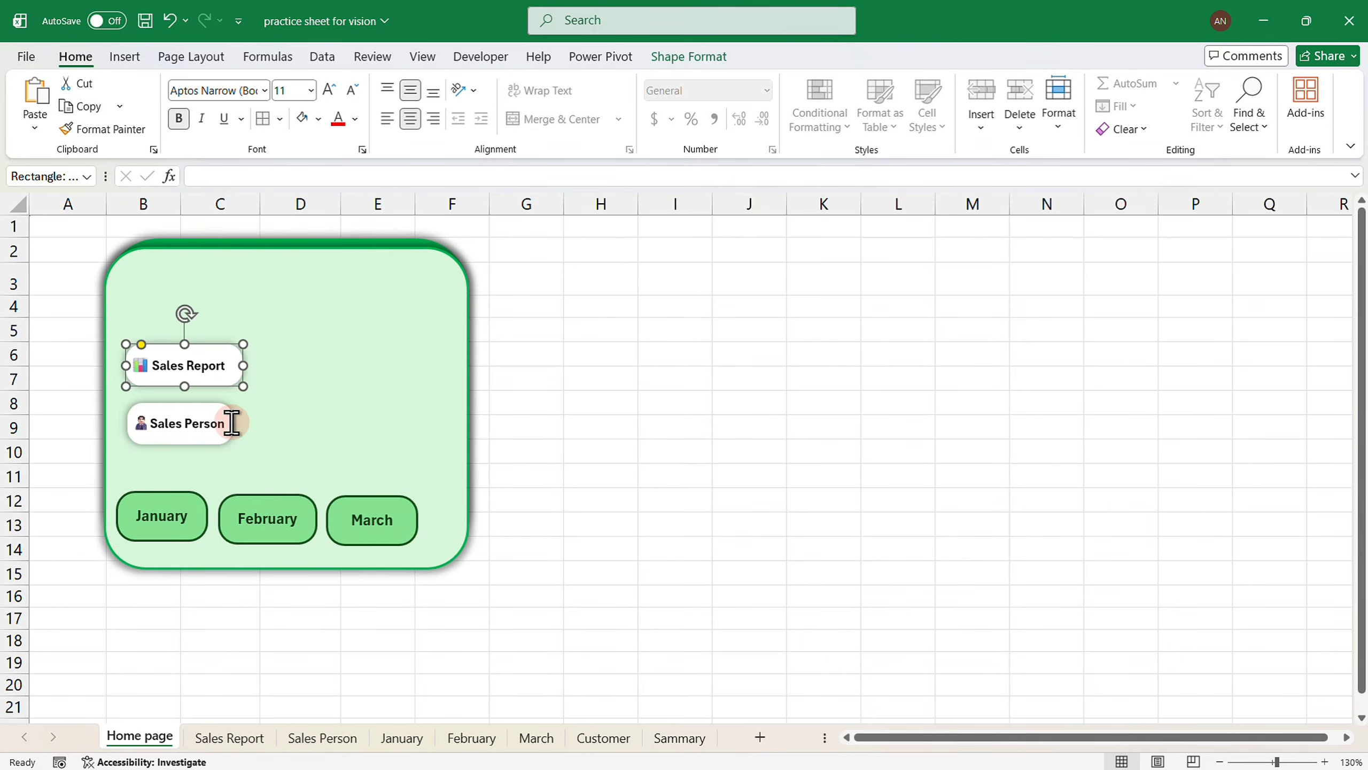
{"action": "left_click", "coordinate": [231, 423]}
{"action": "left_click_drag", "start_coordinate": [232, 424], "coordinate": [243, 423]}
{"action": "left_click", "coordinate": [595, 366]}
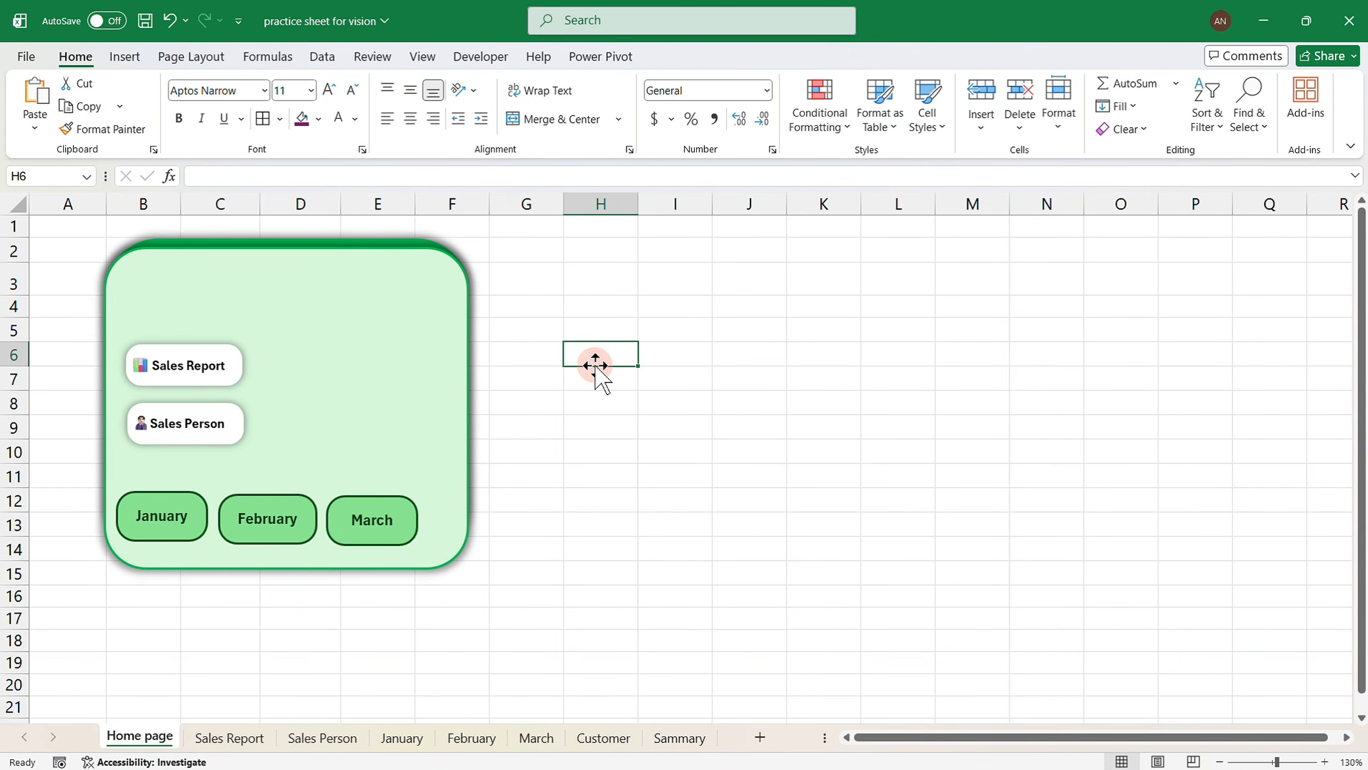
{"action": "left_click", "coordinate": [135, 61]}
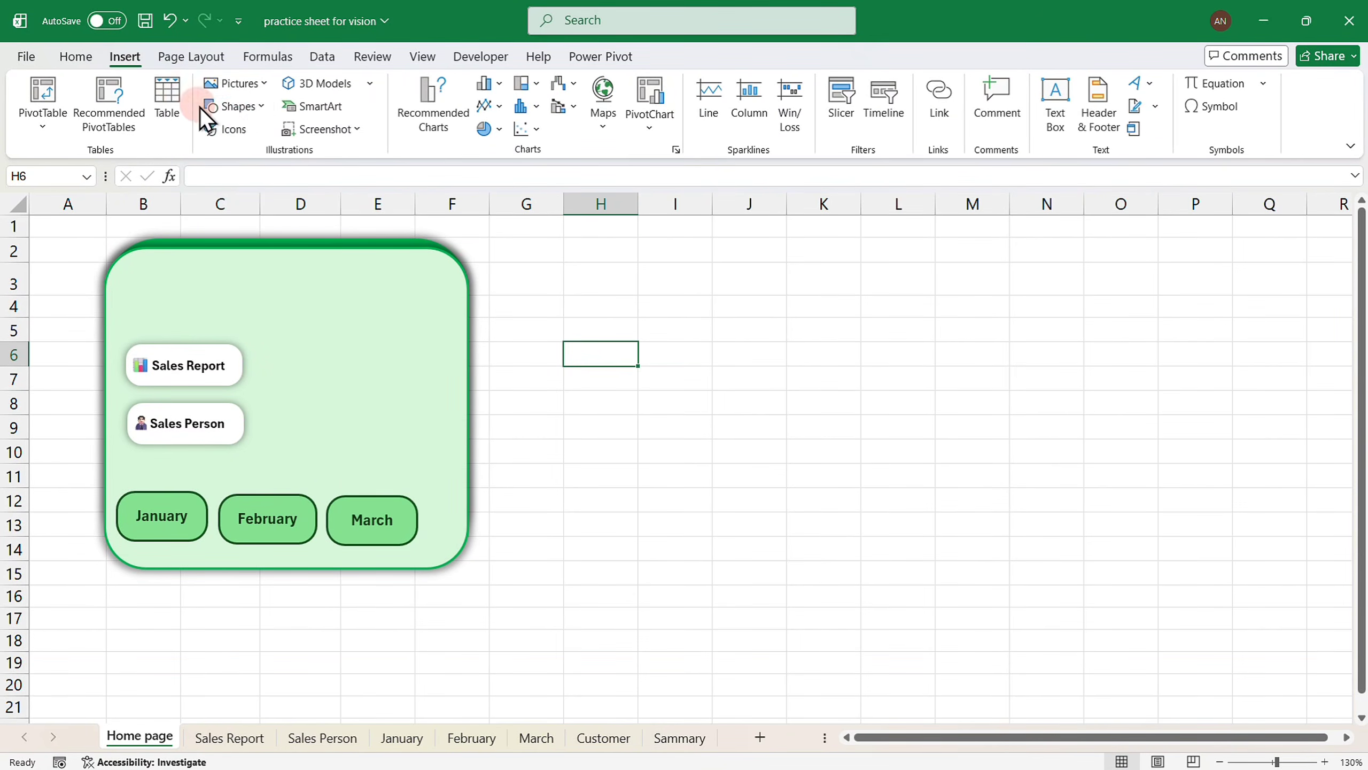
Add a 'Jan - March' text box and move it to the top of the green panel.
{"action": "left_click", "coordinate": [253, 105]}
{"action": "left_click", "coordinate": [214, 153]}
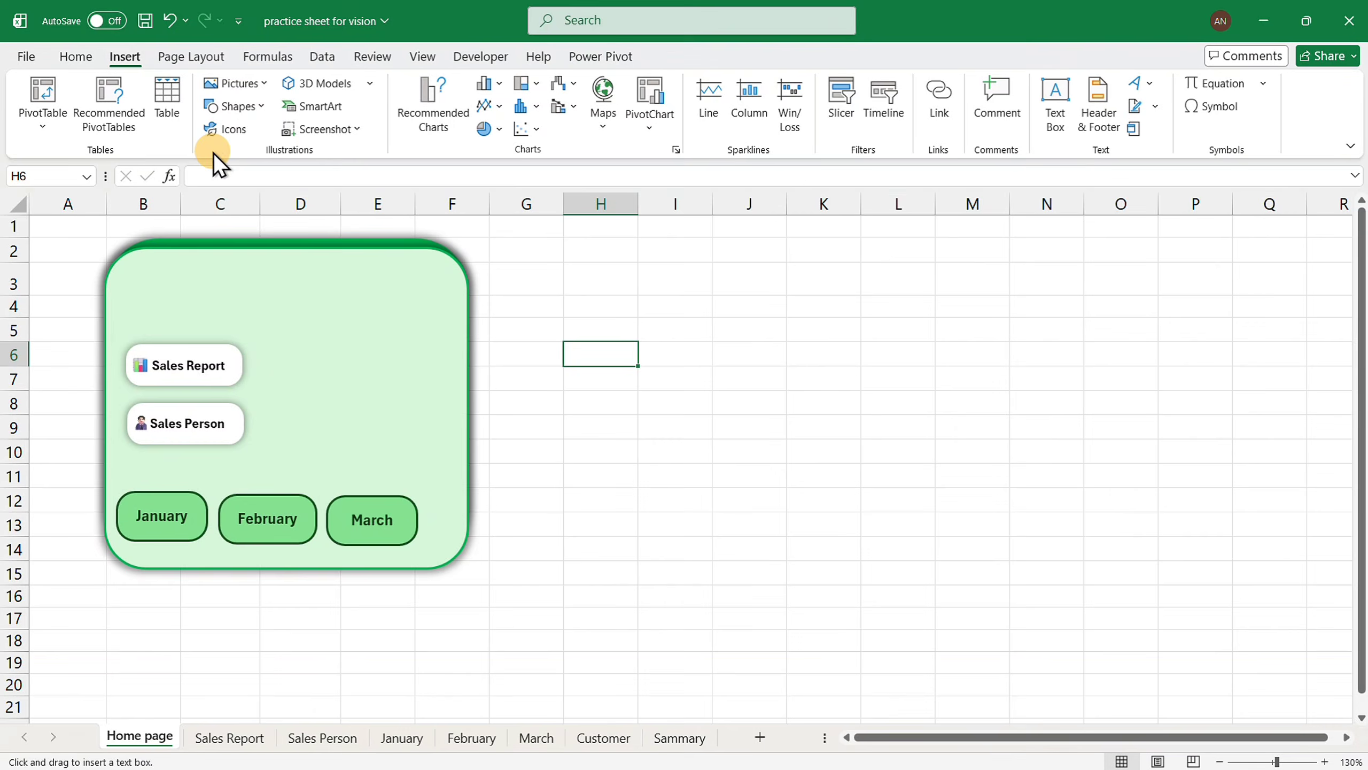
{"action": "left_click", "coordinate": [519, 367]}
{"action": "type", "text": "Jan"}
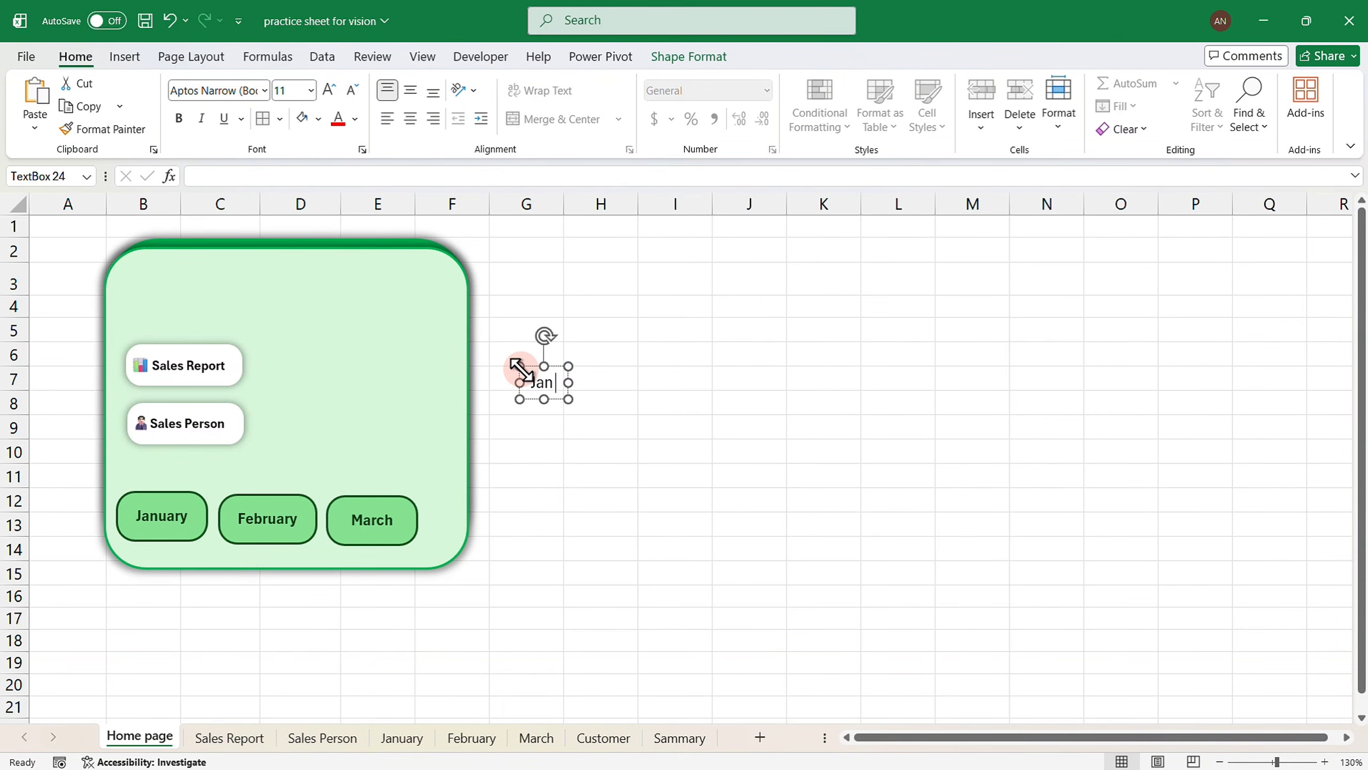
{"action": "type", "text": " - March"}
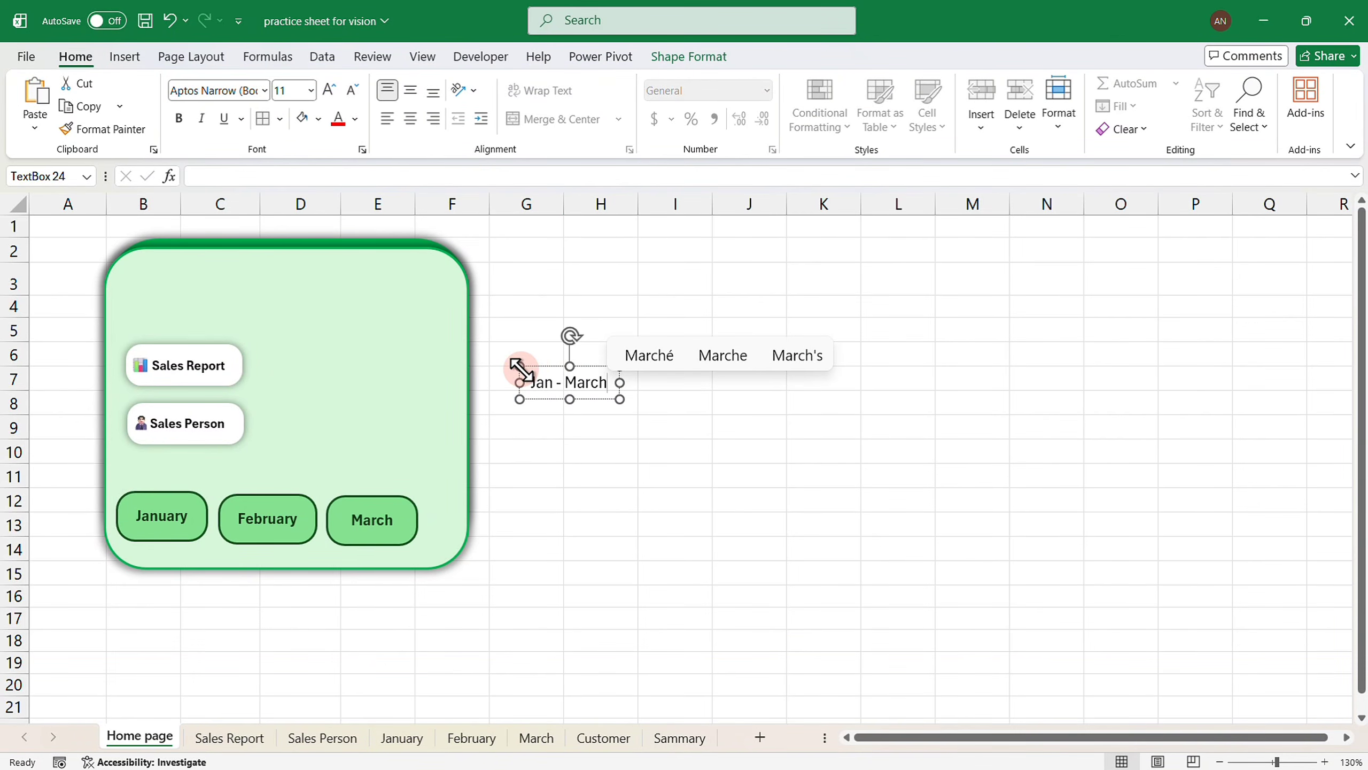
{"action": "left_click_drag", "start_coordinate": [530, 366], "coordinate": [237, 273]}
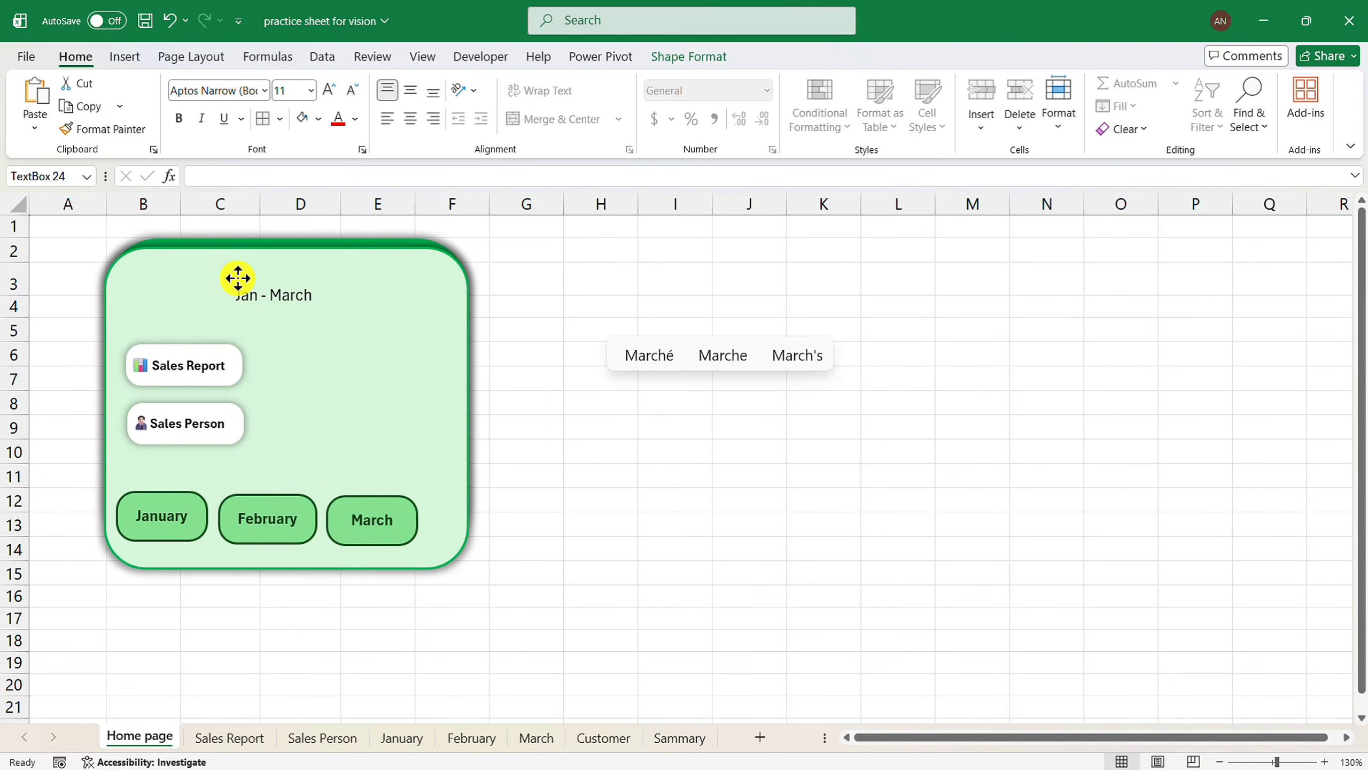
Make the 'Jan - March' title 14 pt, bold and dark green, and position it in the panel.
{"action": "left_click", "coordinate": [327, 92]}
{"action": "left_click", "coordinate": [329, 88]}
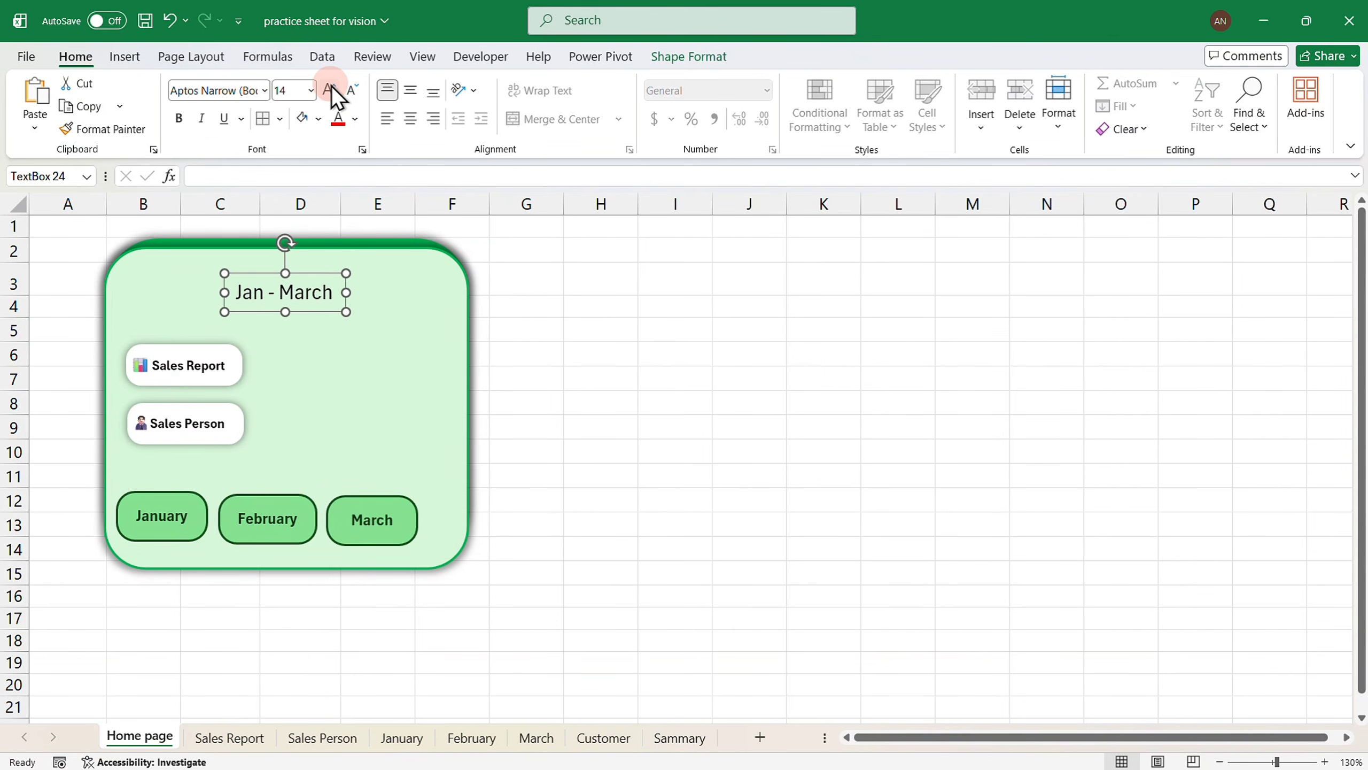
{"action": "left_click", "coordinate": [179, 119]}
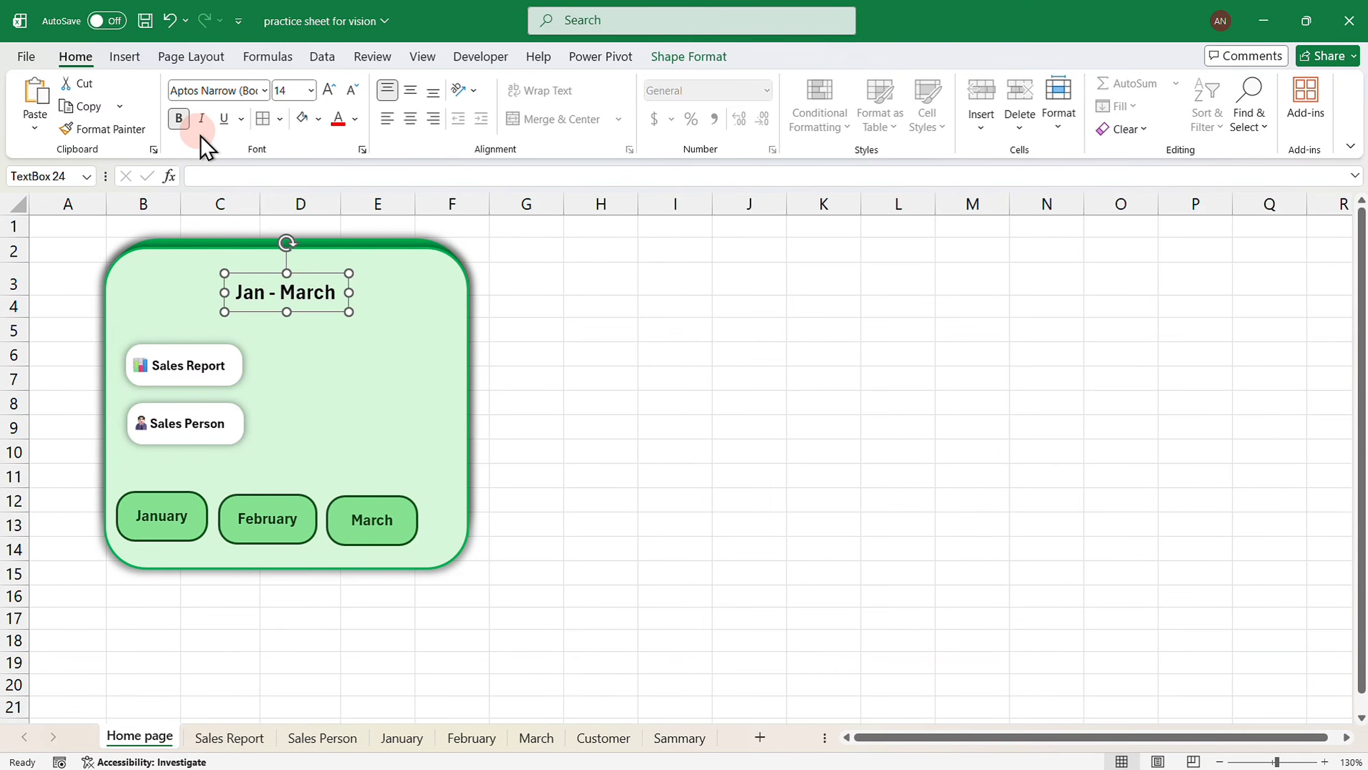
{"action": "left_click_drag", "start_coordinate": [324, 309], "coordinate": [290, 303]}
{"action": "left_click", "coordinate": [357, 118]}
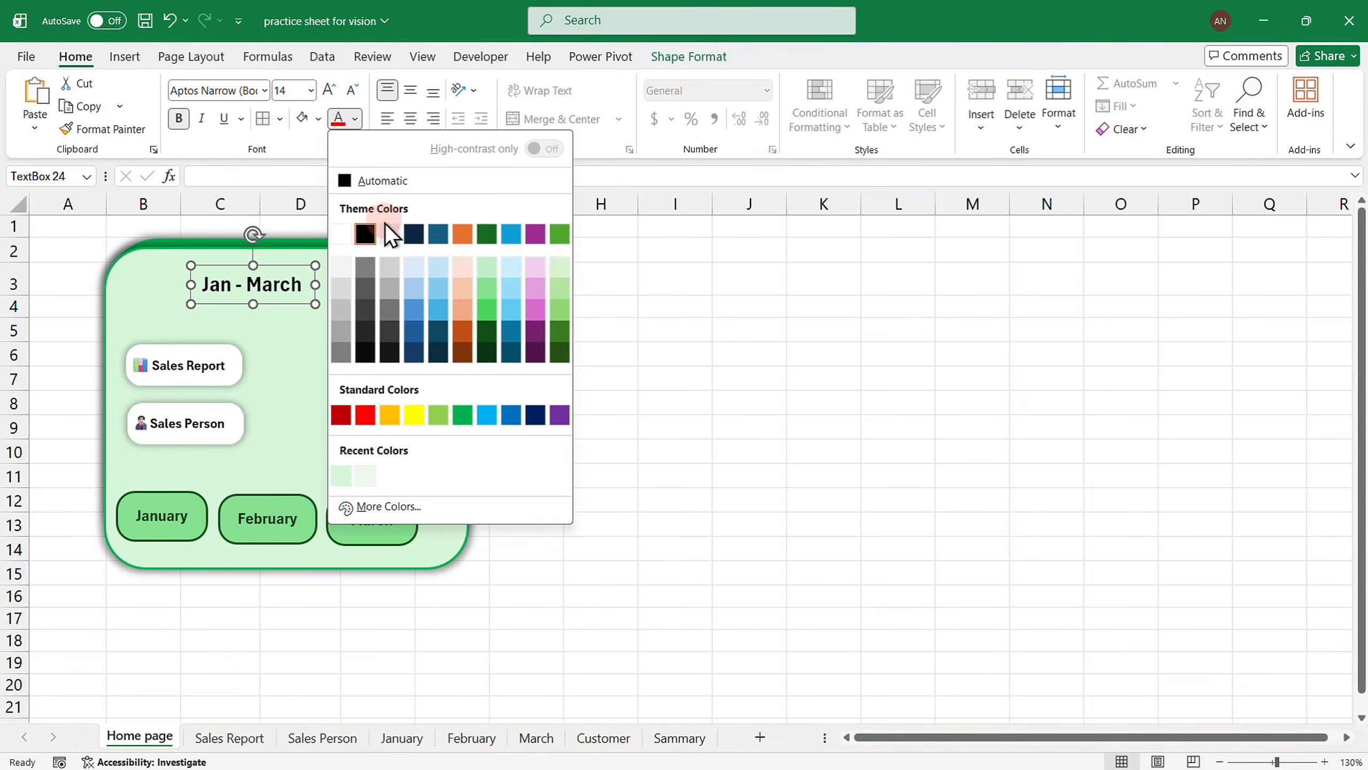
{"action": "left_click", "coordinate": [565, 348]}
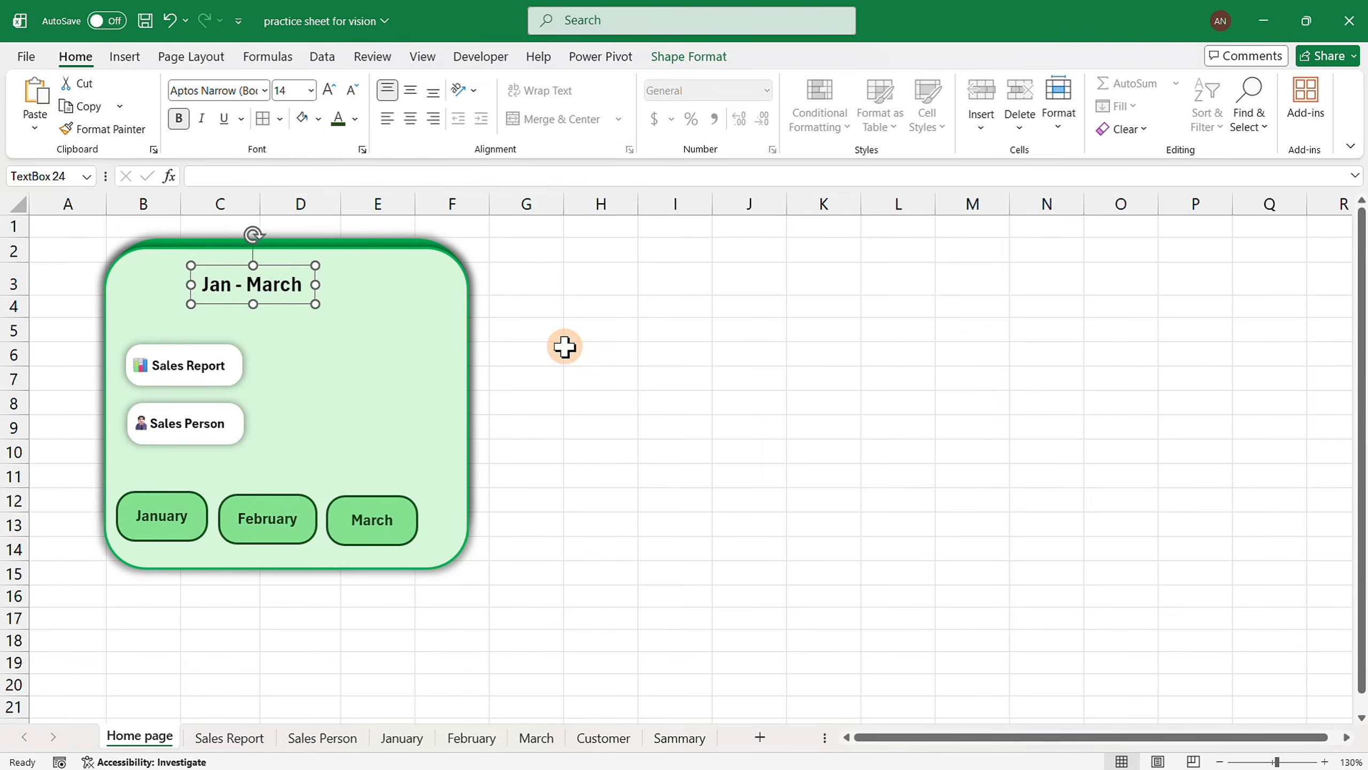
{"action": "mouse_move", "coordinate": [257, 300]}
{"action": "left_mouse_down"}
{"action": "mouse_move", "coordinate": [239, 291]}
{"action": "mouse_move", "coordinate": [271, 304]}
{"action": "left_mouse_up"}
Insert a calendar emoji into the green panel with the Win+. emoji picker.
{"action": "left_click", "coordinate": [150, 275]}
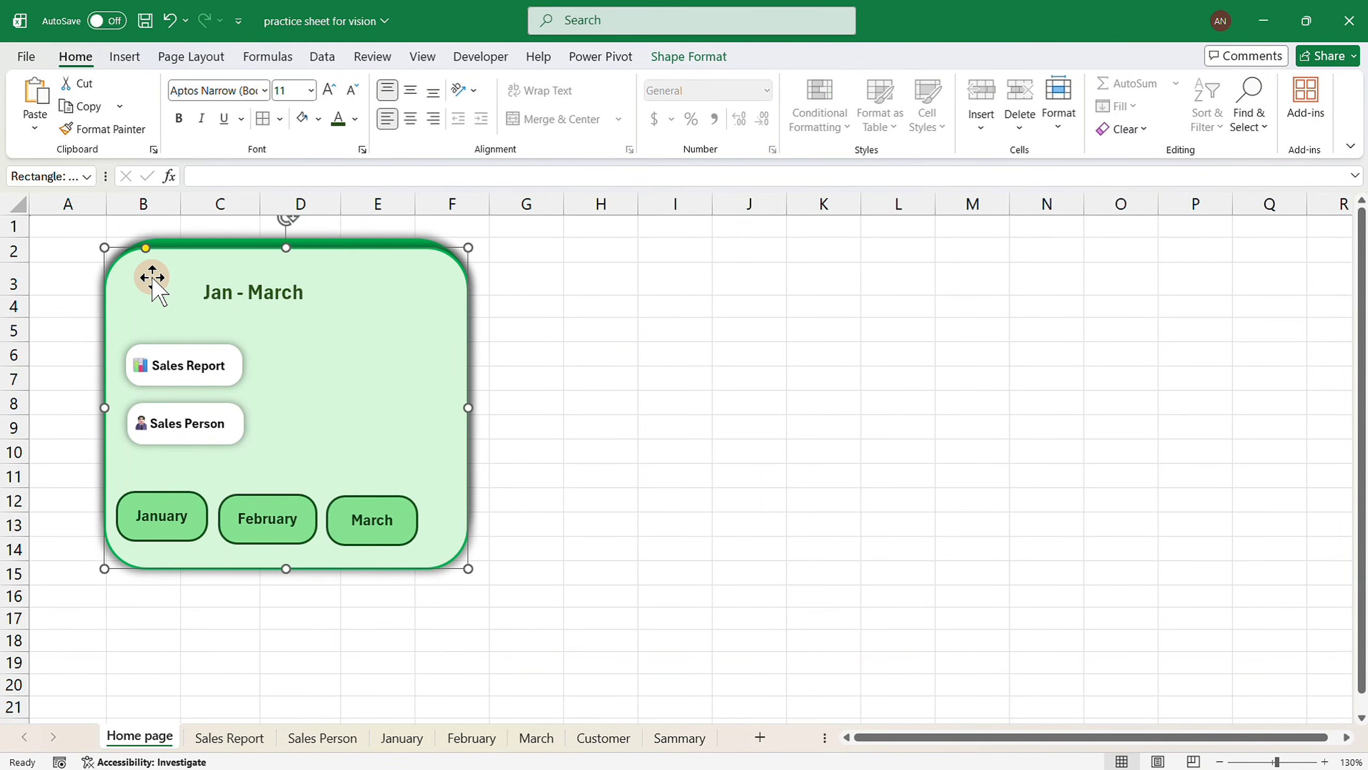
{"action": "key", "text": "super+period"}
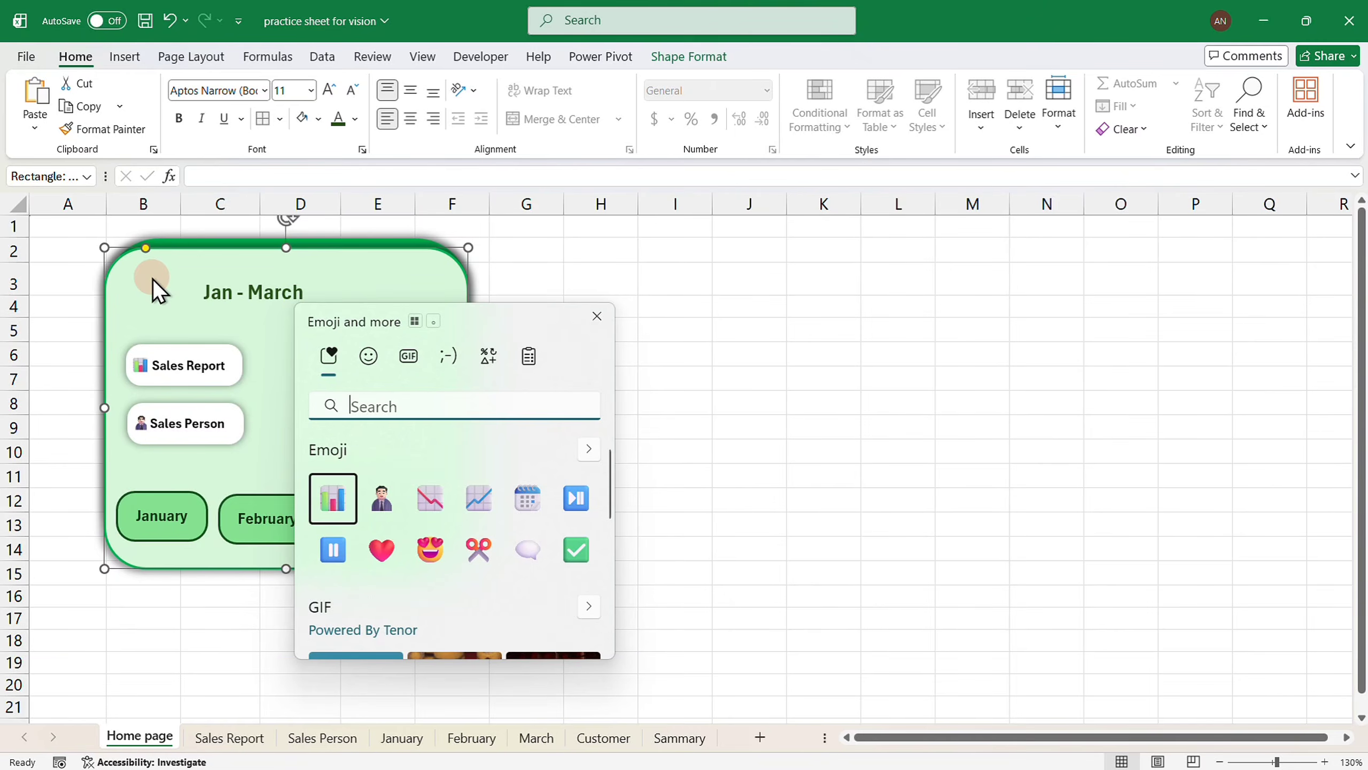
{"action": "left_click", "coordinate": [530, 498]}
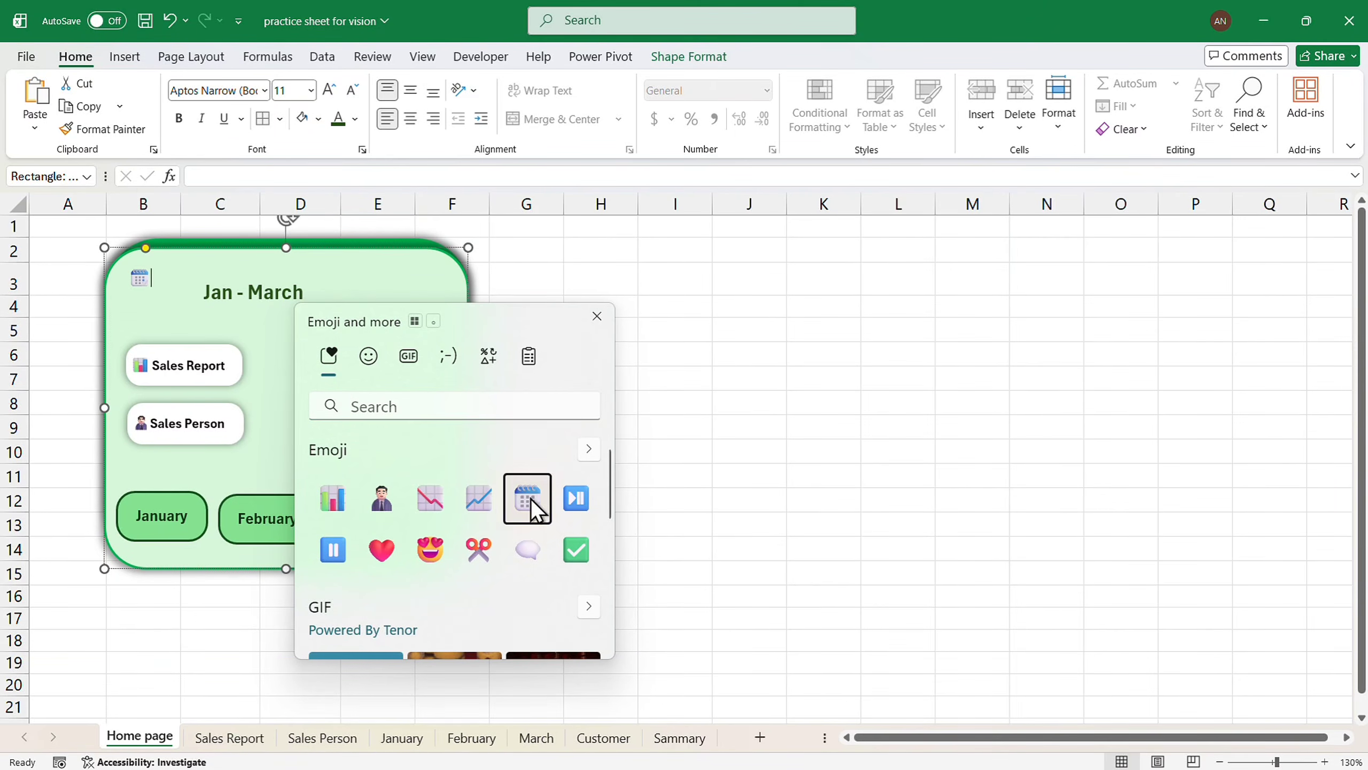
{"action": "left_click", "coordinate": [598, 314]}
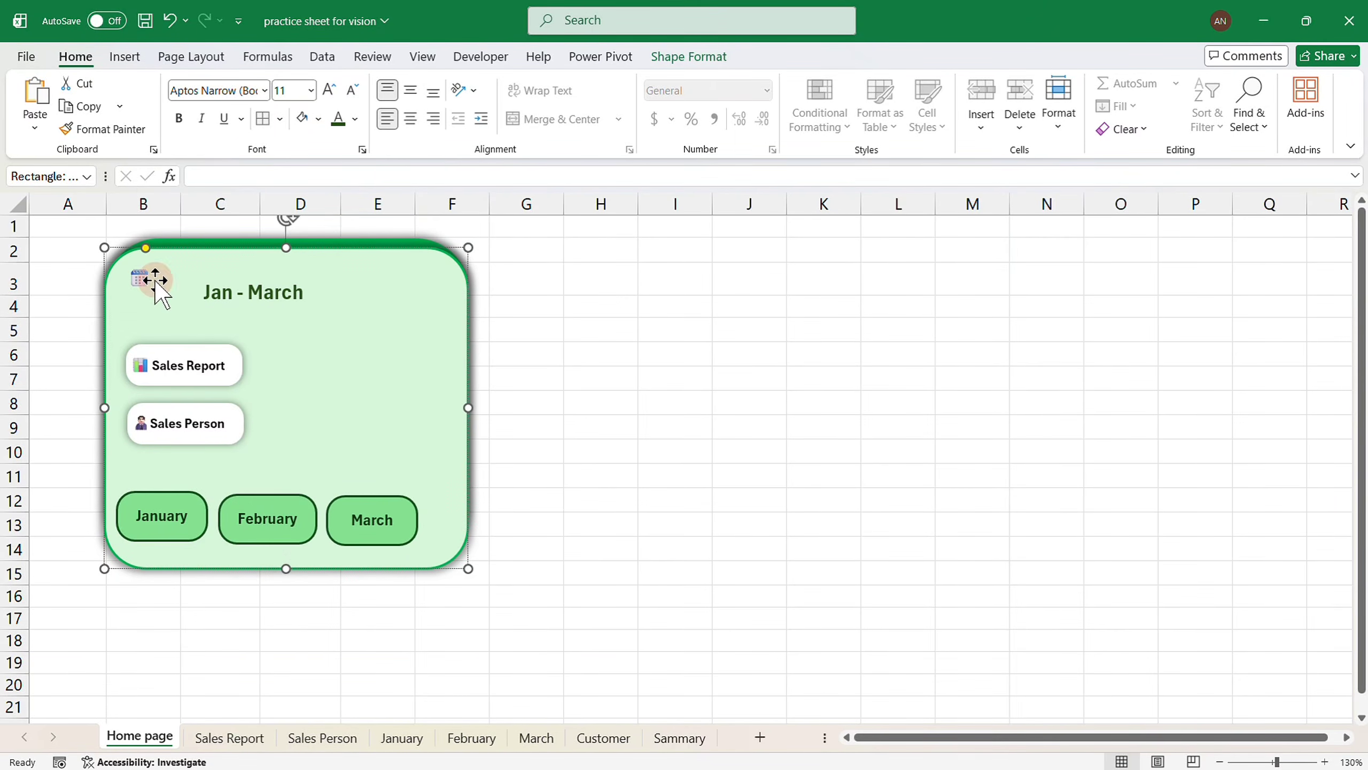
Enlarge the calendar emoji to 28 pt and move the 'Jan - March' title beside it.
{"action": "left_click_drag", "start_coordinate": [148, 277], "coordinate": [134, 287]}
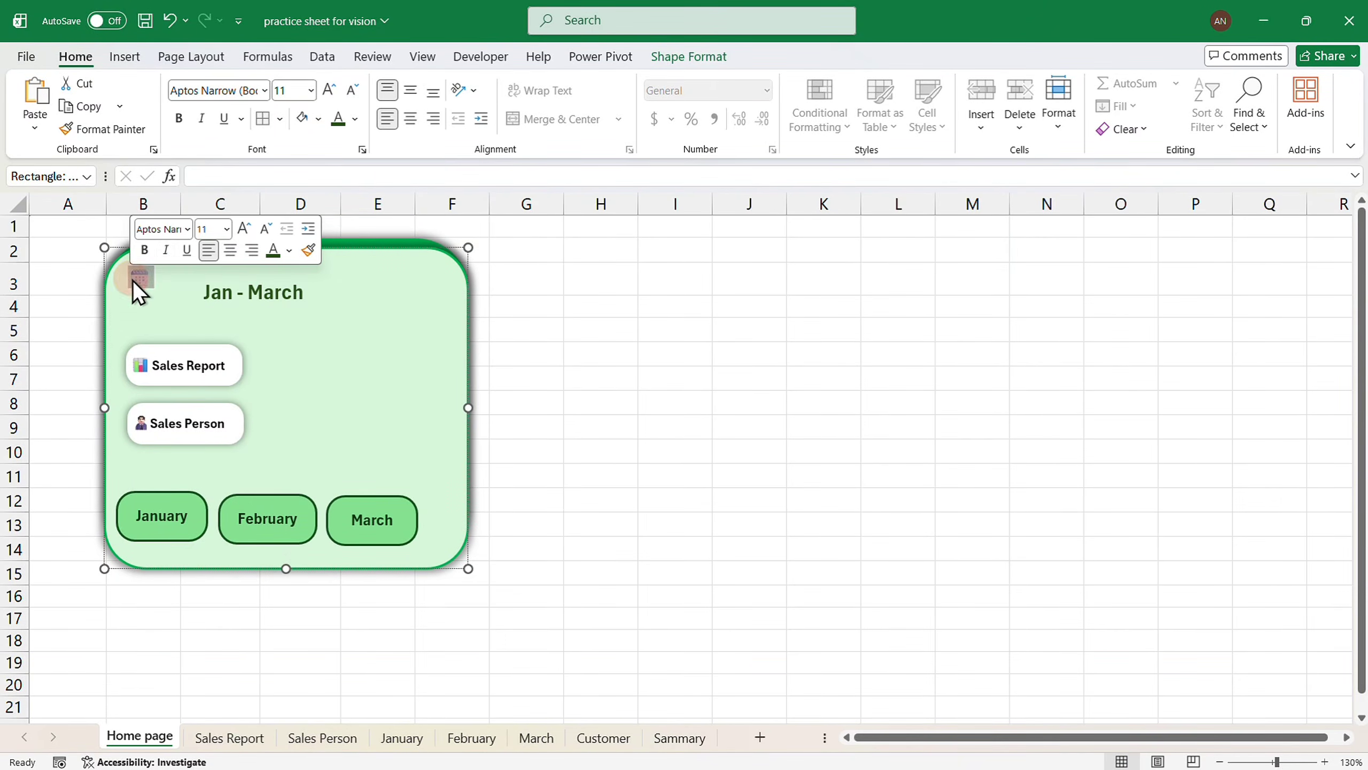
{"action": "left_click", "coordinate": [327, 90]}
{"action": "left_click", "coordinate": [327, 90]}
{"action": "left_click", "coordinate": [328, 91]}
{"action": "left_click", "coordinate": [328, 90]}
{"action": "left_click", "coordinate": [327, 90]}
{"action": "left_click", "coordinate": [328, 90]}
{"action": "left_click", "coordinate": [328, 91]}
{"action": "left_click", "coordinate": [328, 90]}
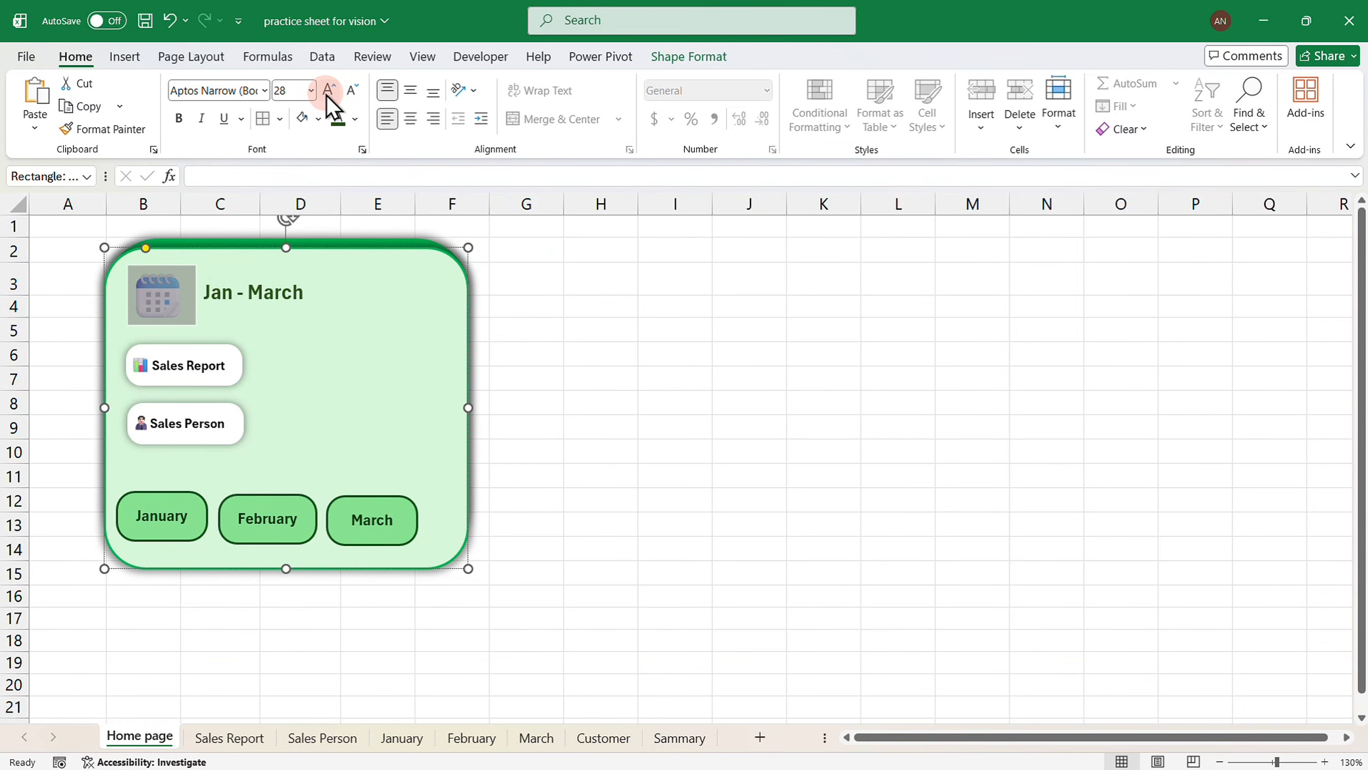
{"action": "left_click", "coordinate": [232, 296]}
{"action": "left_click_drag", "start_coordinate": [288, 302], "coordinate": [276, 308]}
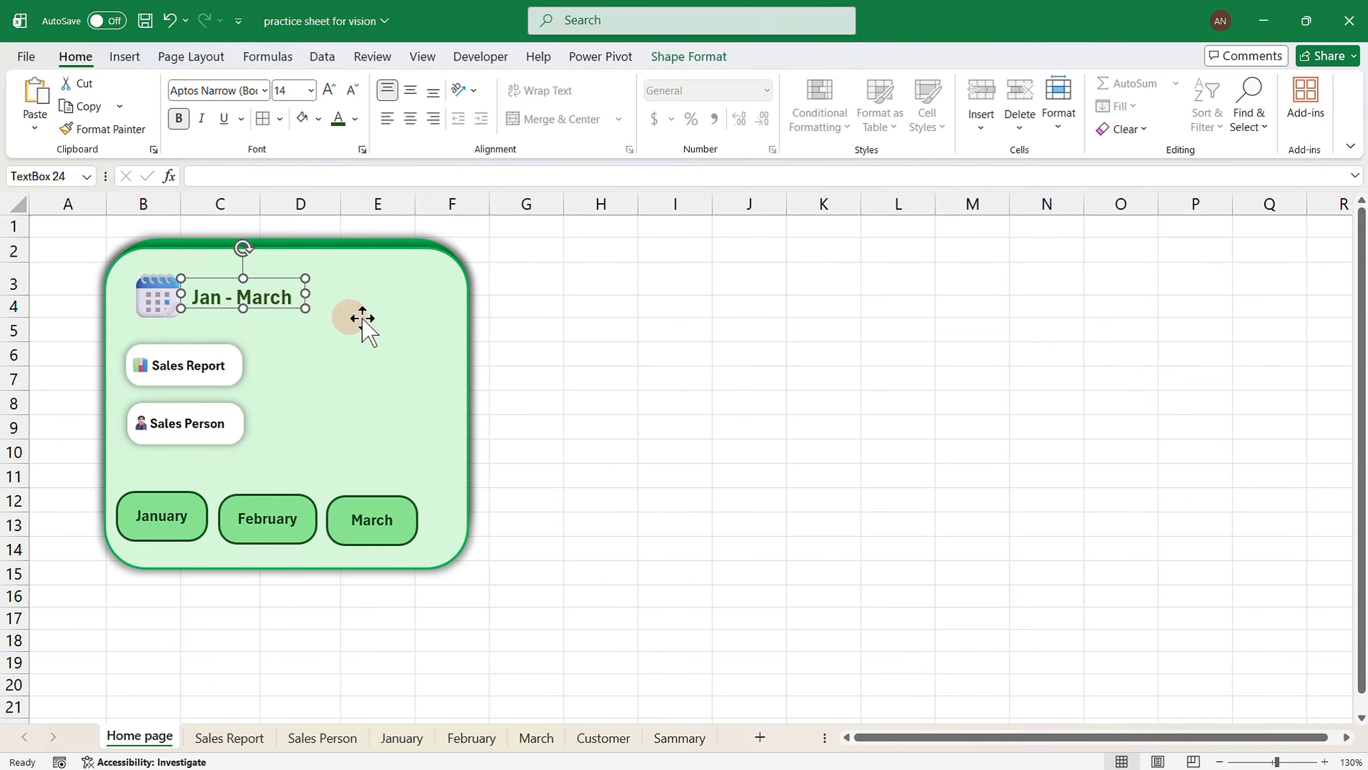
{"action": "left_click", "coordinate": [615, 400]}
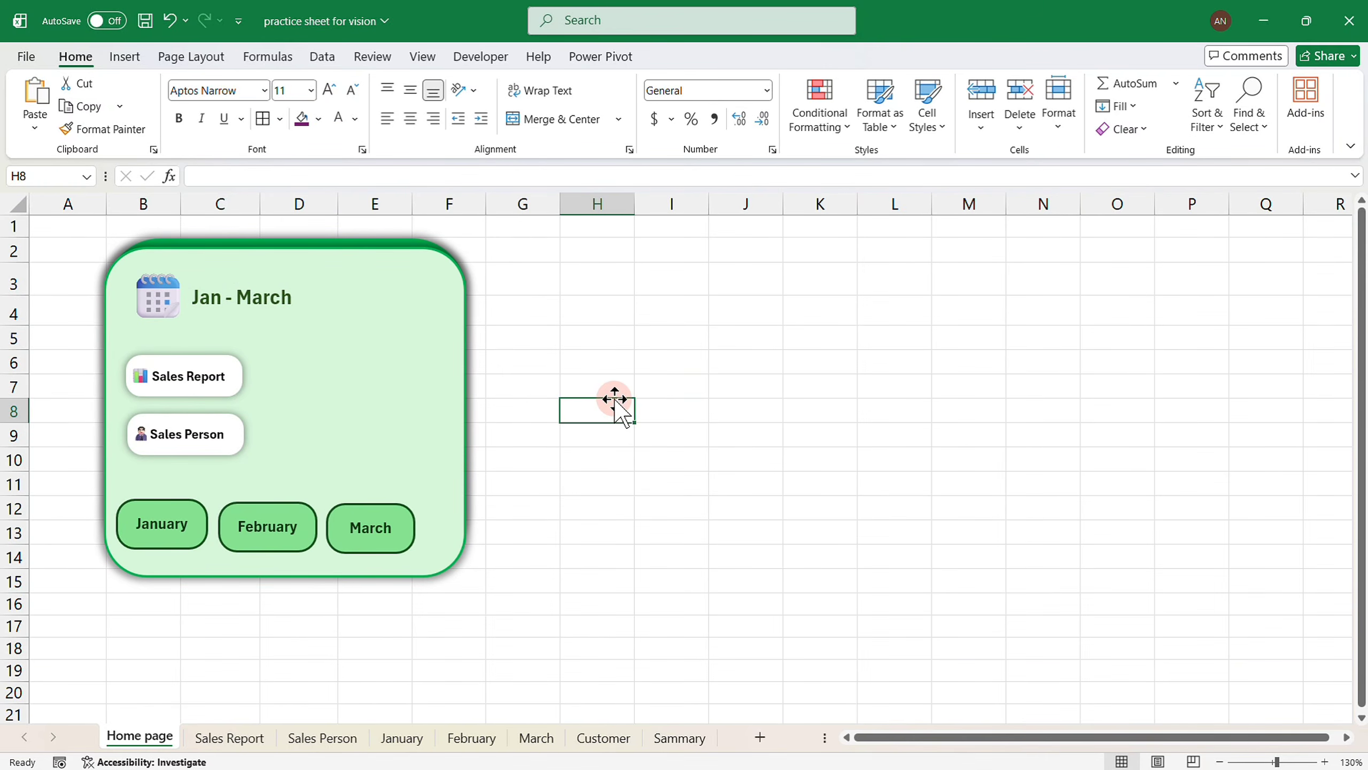
Hyperlink the Sales Report and Sales Person buttons to their matching sheets.
{"action": "left_click", "coordinate": [171, 377]}
{"action": "left_click", "coordinate": [192, 389]}
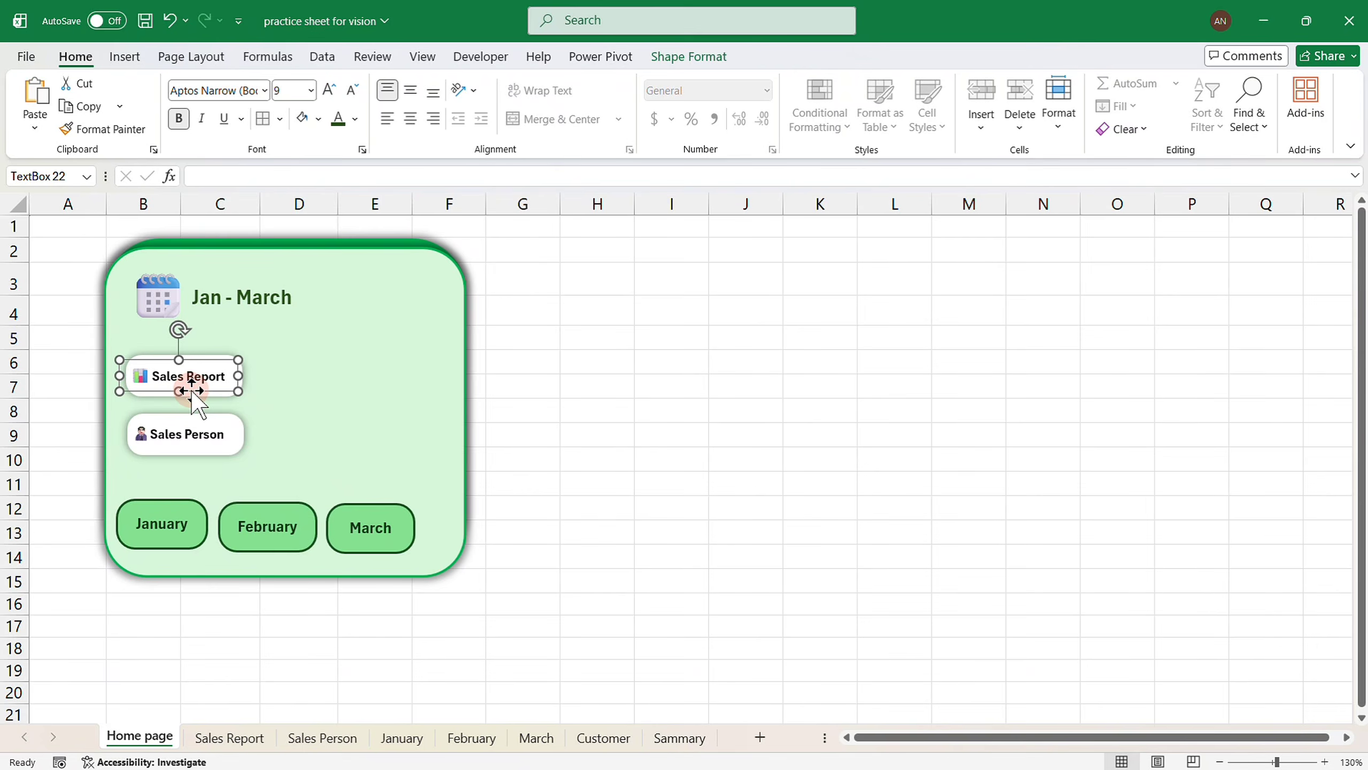
{"action": "key", "text": "ctrl+k"}
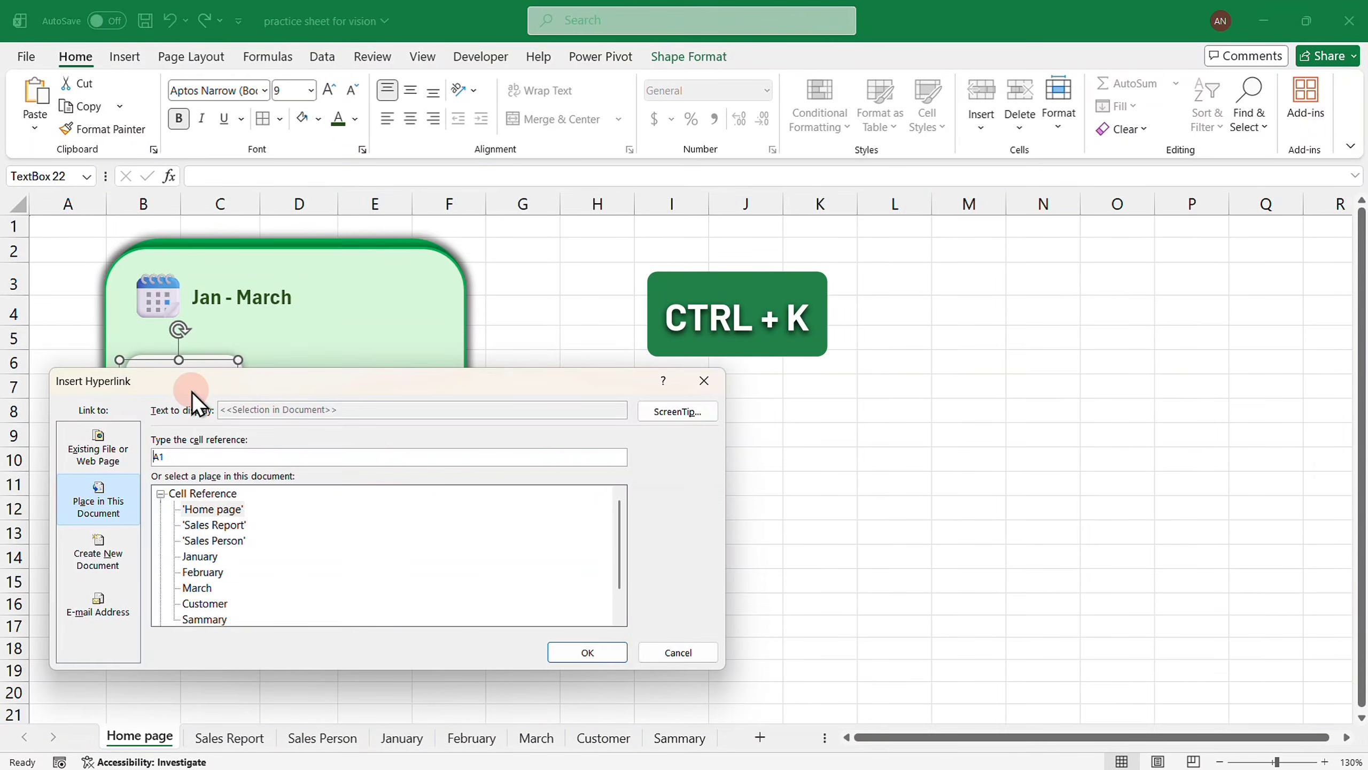
{"action": "left_click_drag", "start_coordinate": [193, 391], "coordinate": [523, 319]}
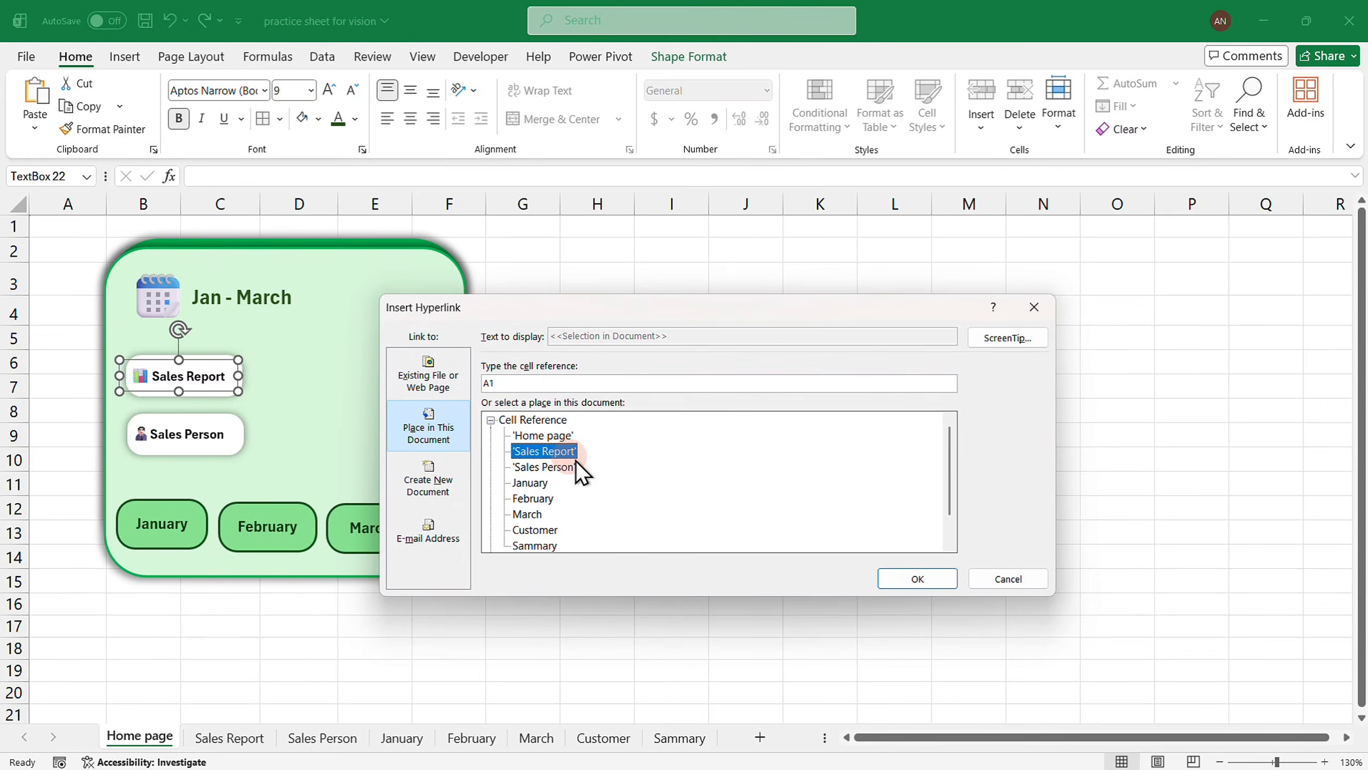
{"action": "left_click", "coordinate": [916, 579]}
{"action": "left_click", "coordinate": [226, 434]}
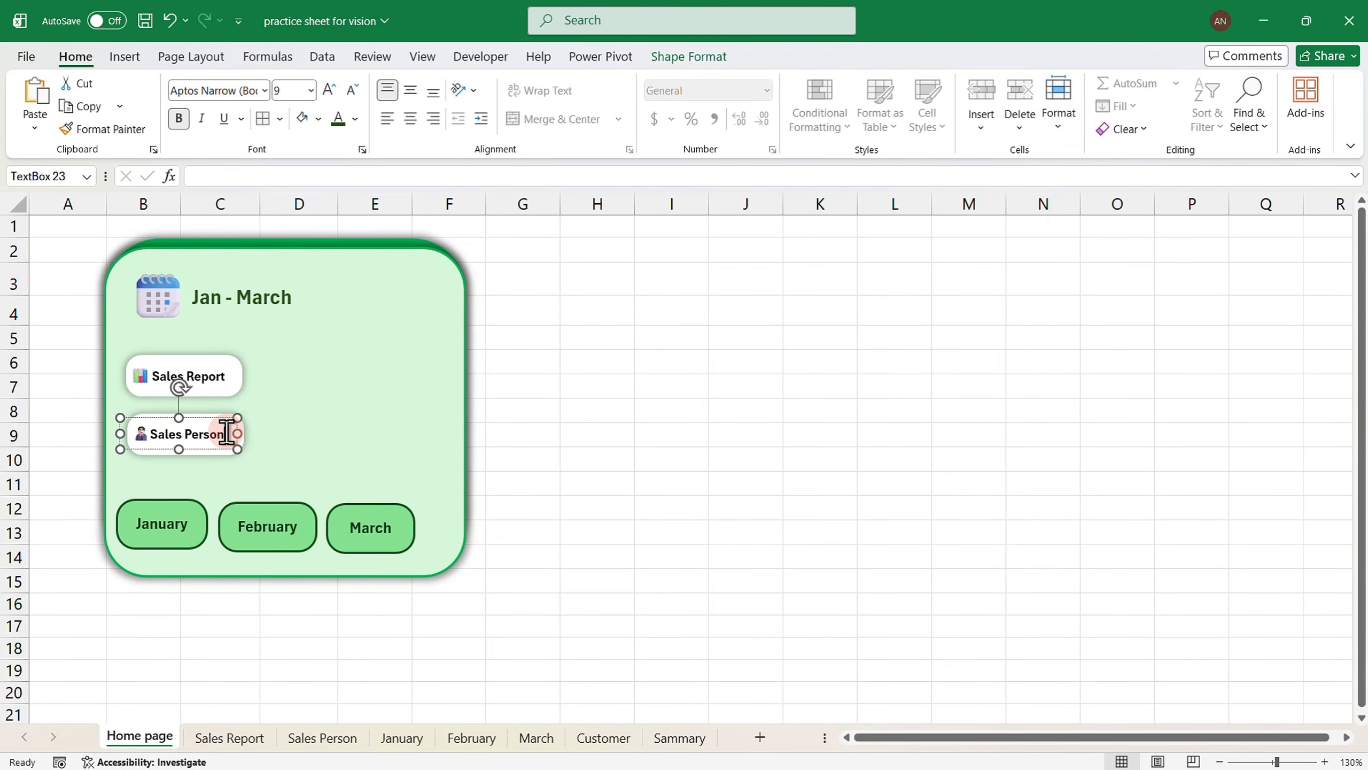
{"action": "key", "text": "ctrl+k"}
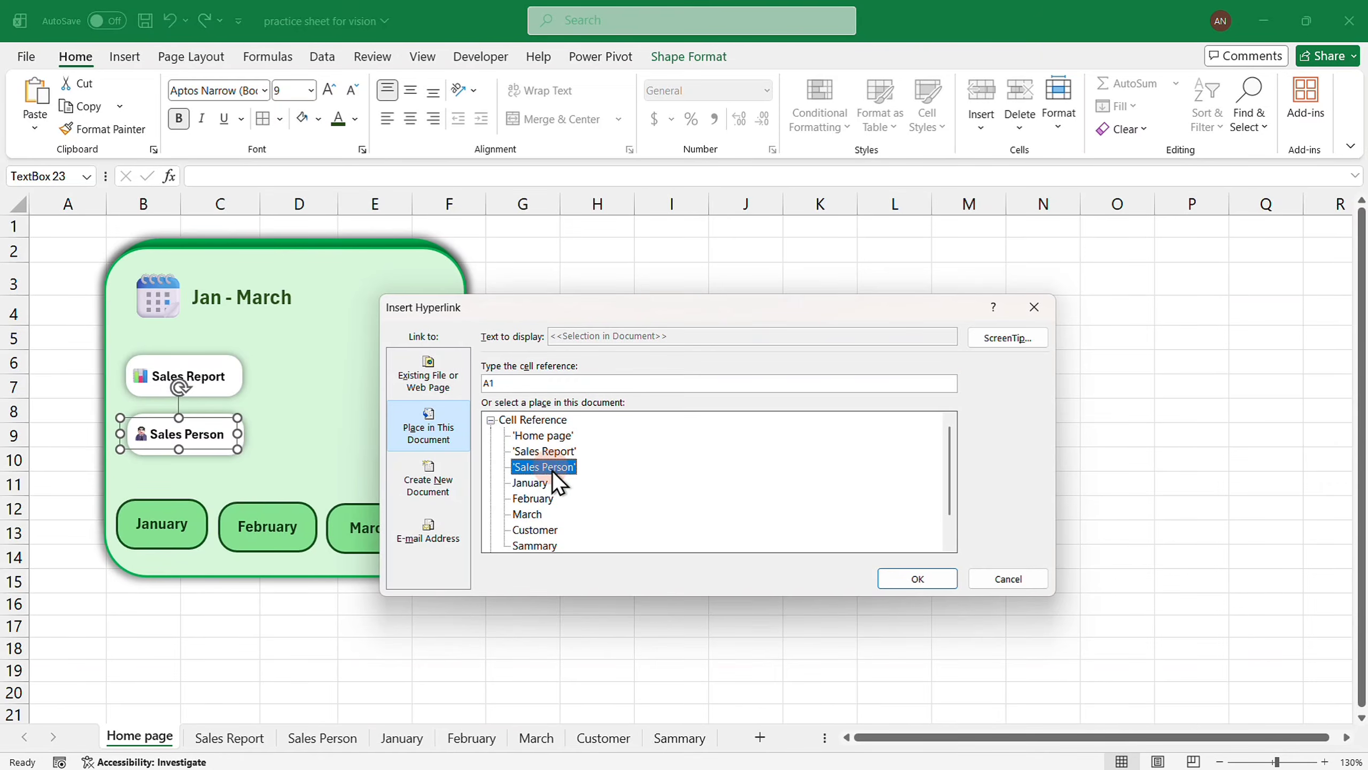
{"action": "left_click", "coordinate": [901, 574]}
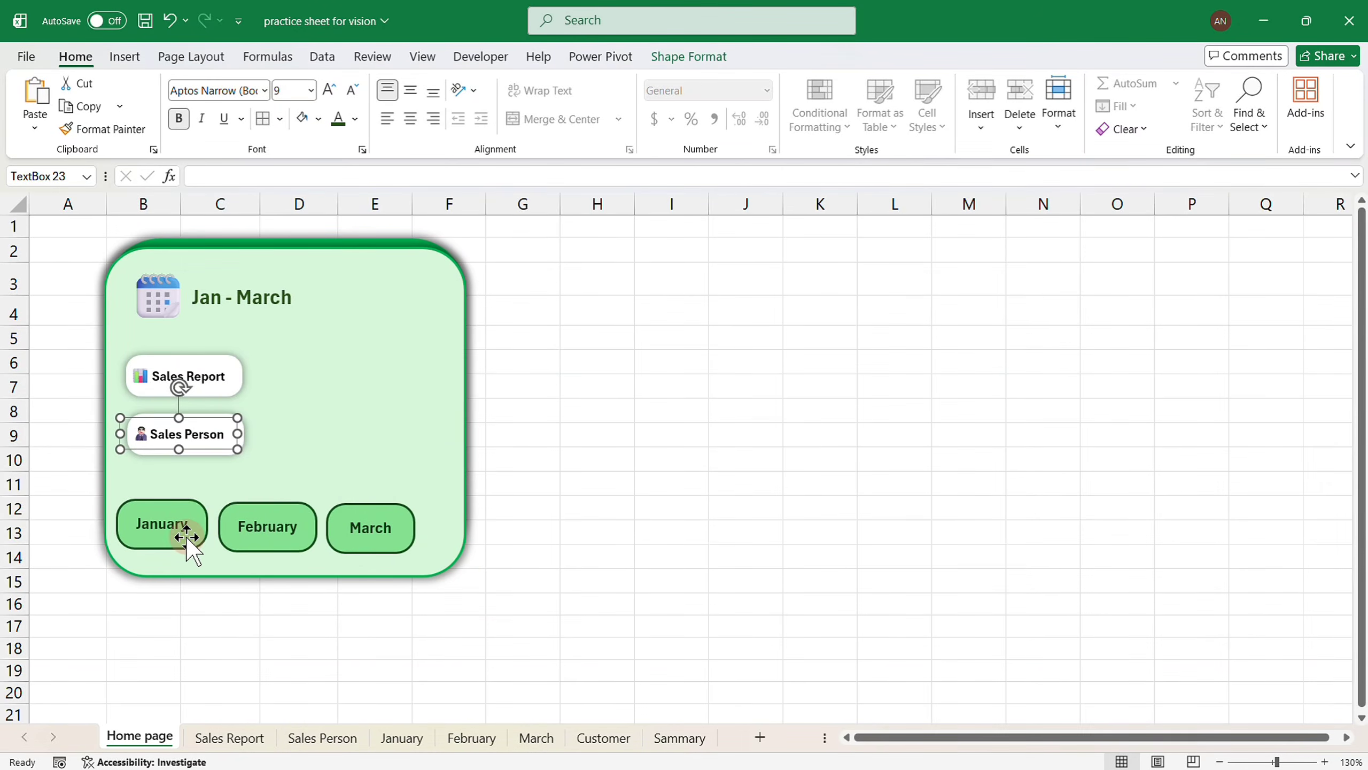
Hyperlink the January, February and March buttons to their matching month sheets.
{"action": "left_click", "coordinate": [186, 536]}
{"action": "key", "text": "ctrl+k"}
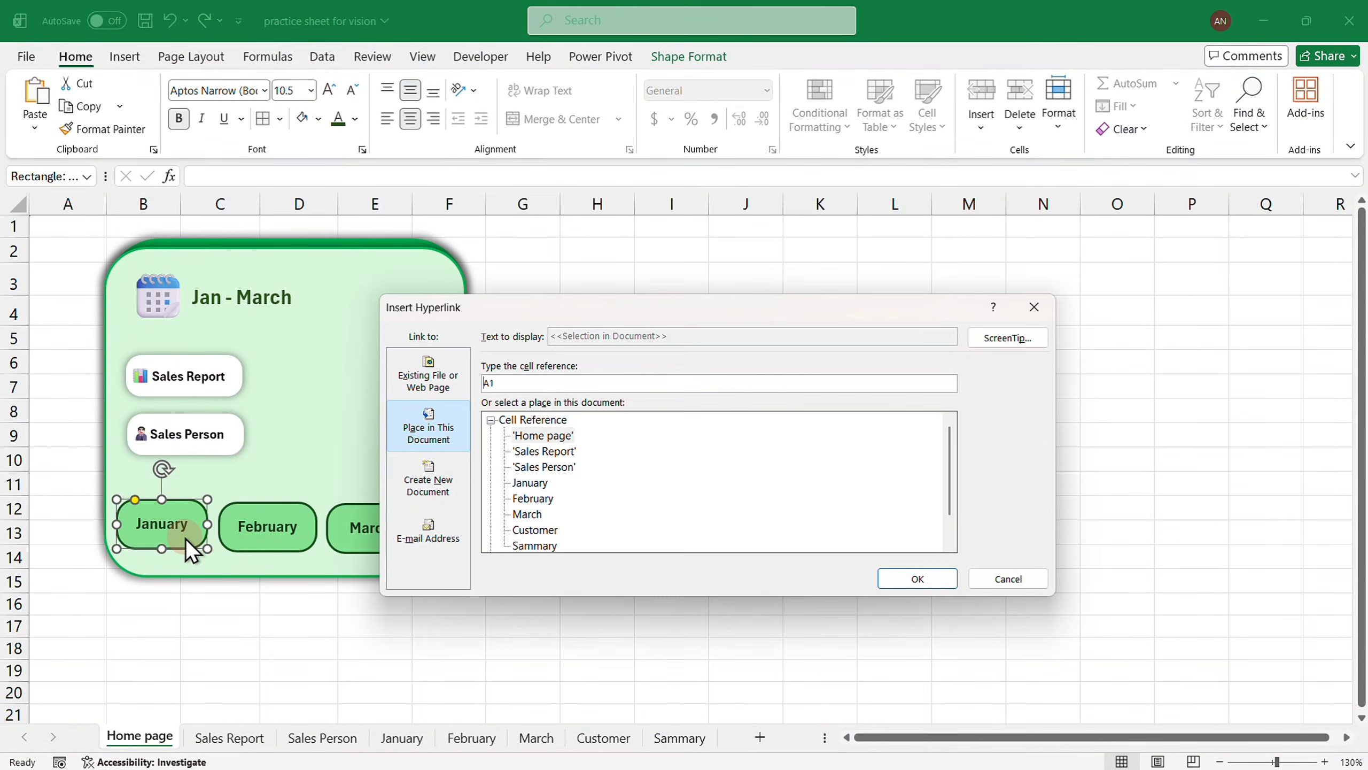
{"action": "left_click", "coordinate": [539, 483]}
{"action": "left_click", "coordinate": [907, 580]}
{"action": "left_click", "coordinate": [291, 536]}
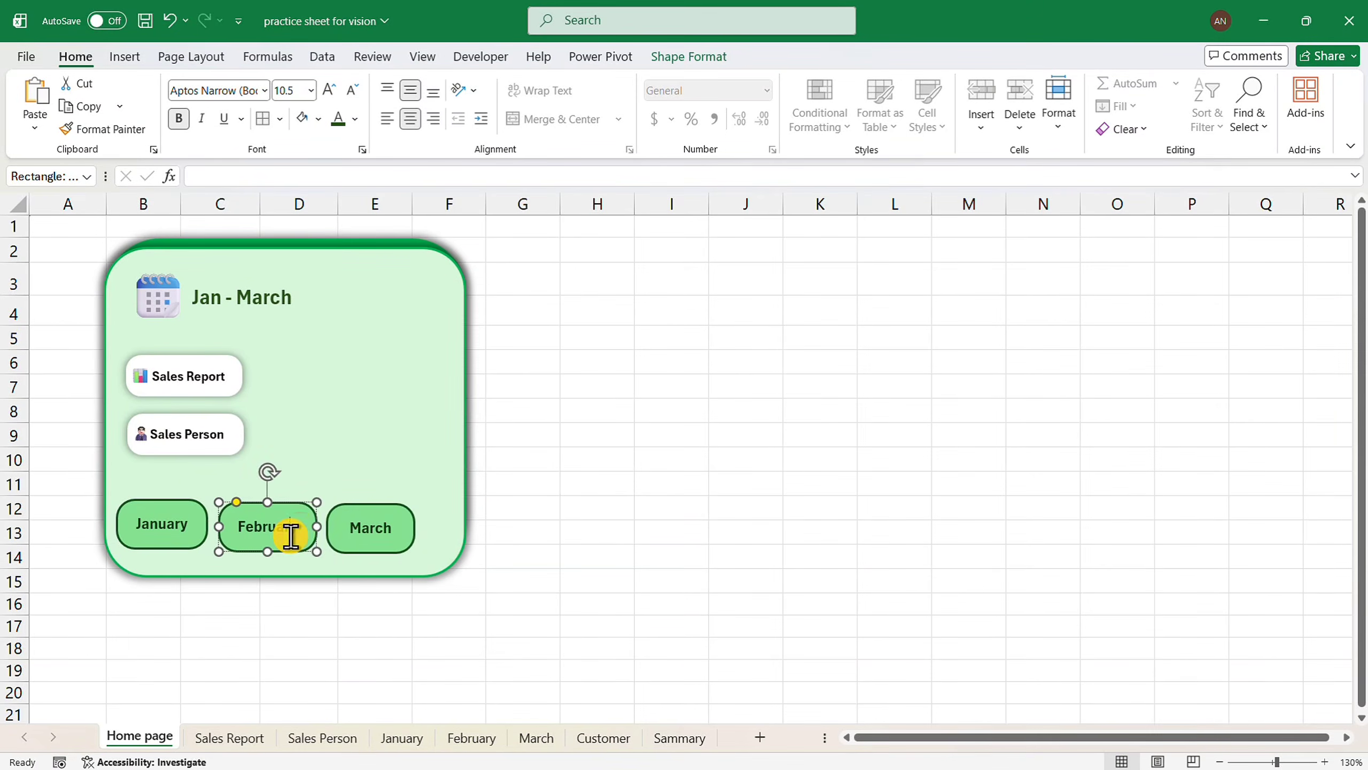
{"action": "key", "text": "ctrl+k"}
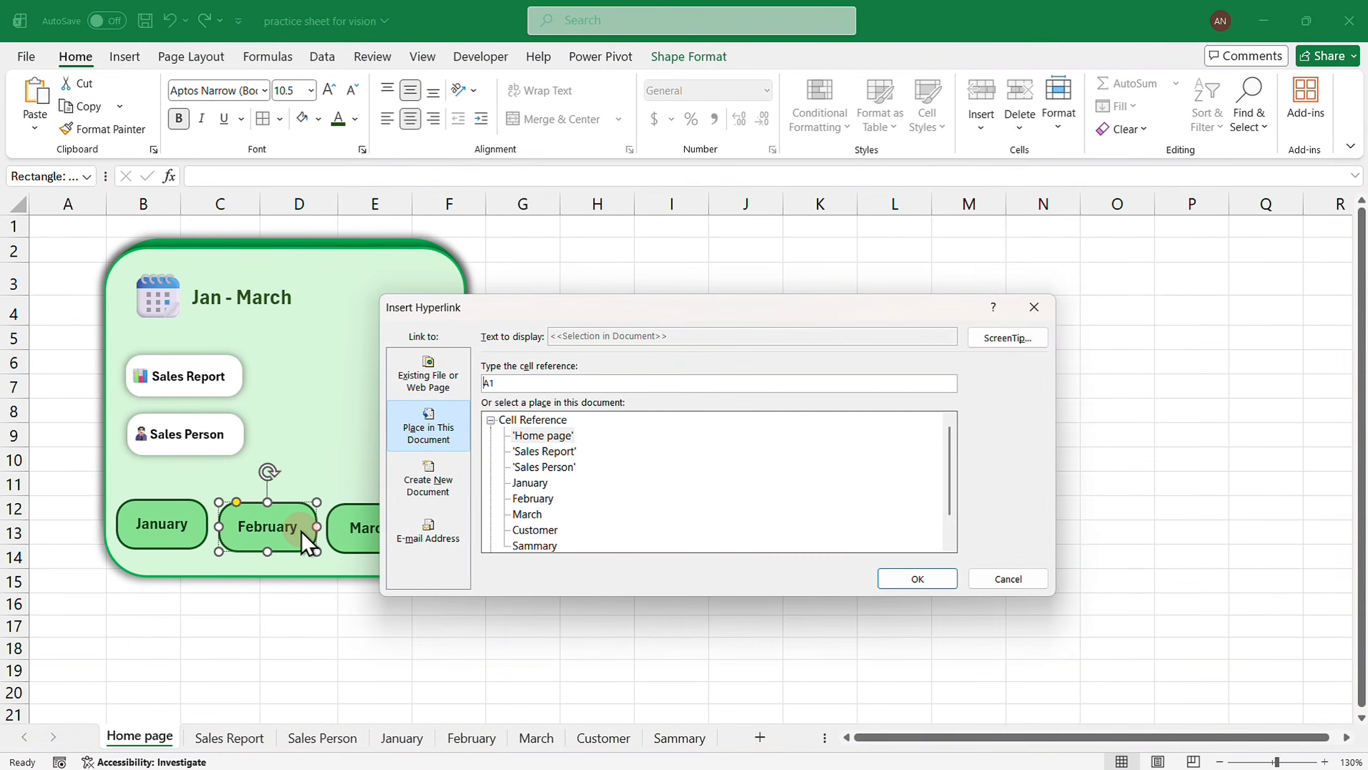
{"action": "left_click", "coordinate": [534, 498]}
{"action": "left_click", "coordinate": [905, 584]}
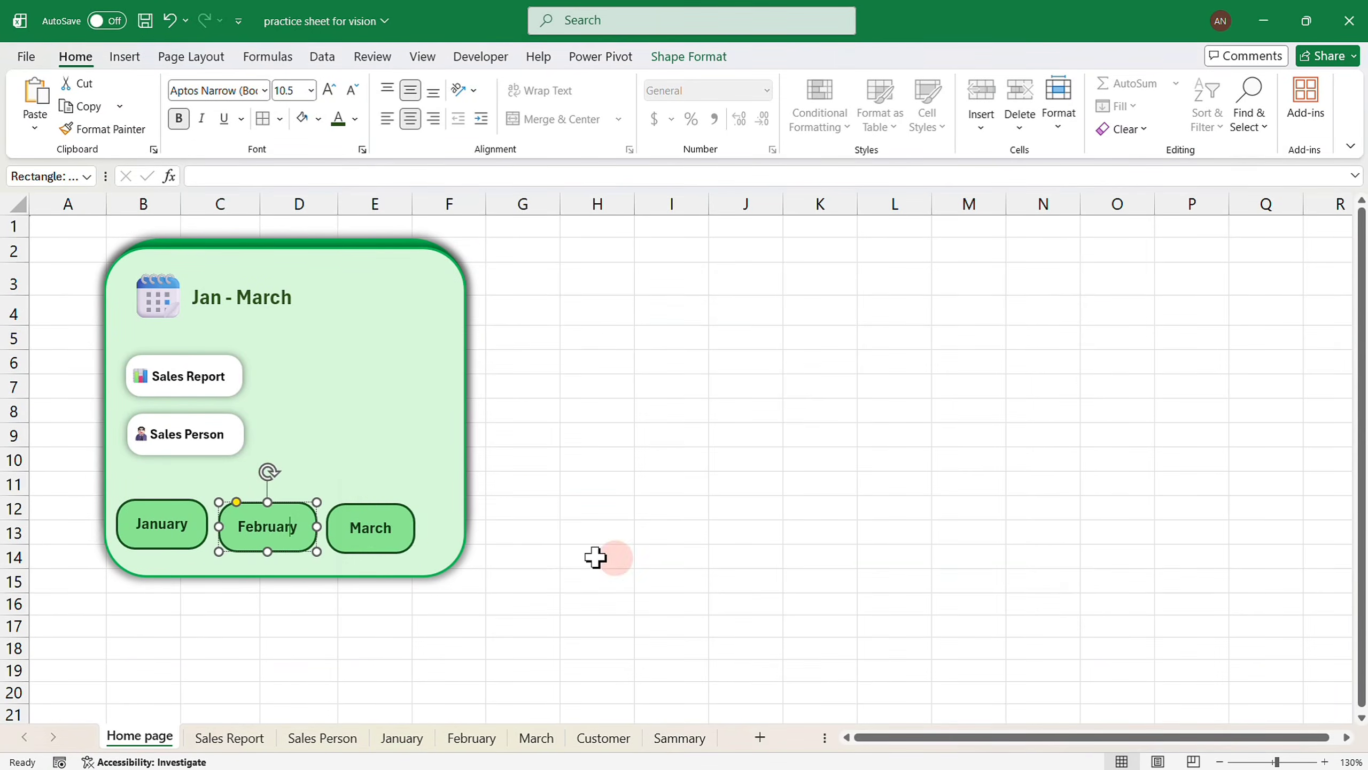
{"action": "left_click", "coordinate": [407, 533]}
{"action": "key", "text": "ctrl+k"}
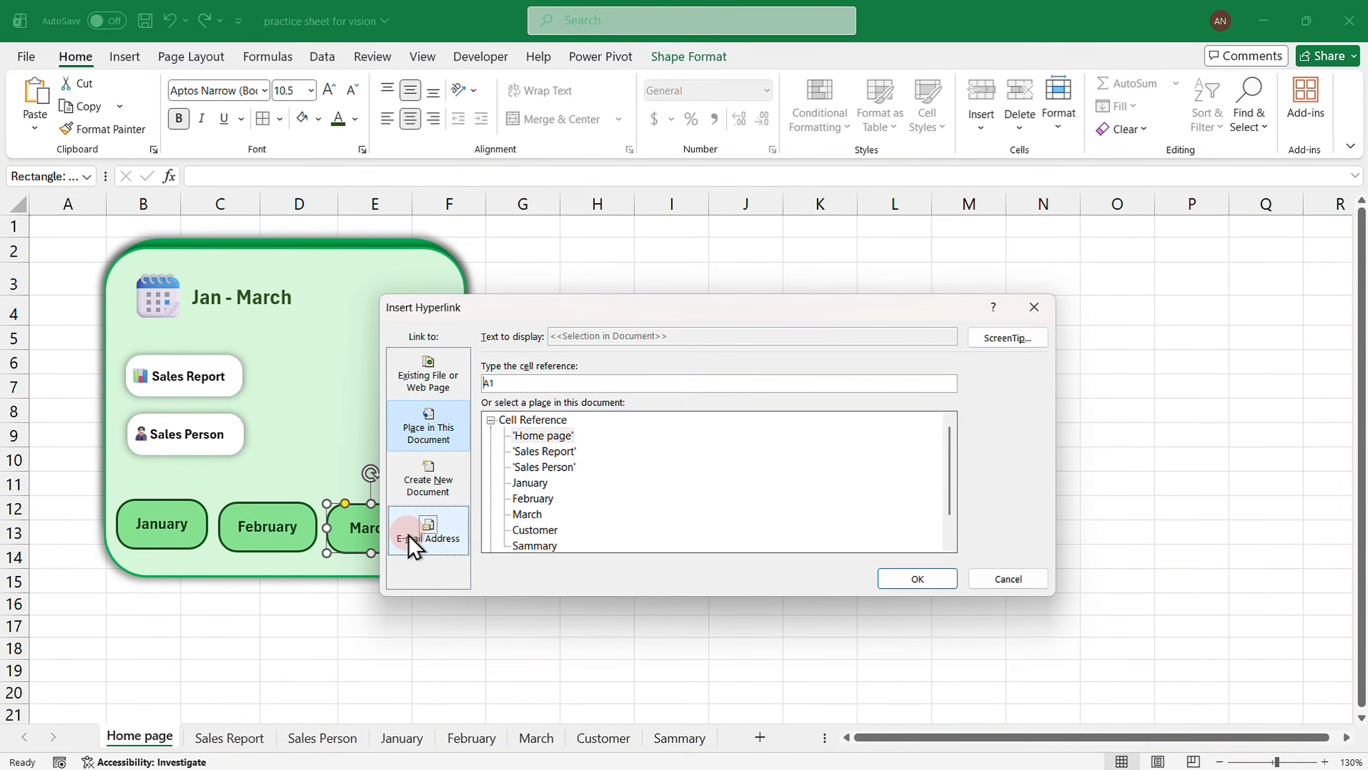
{"action": "left_click", "coordinate": [521, 515]}
{"action": "left_click", "coordinate": [898, 582]}
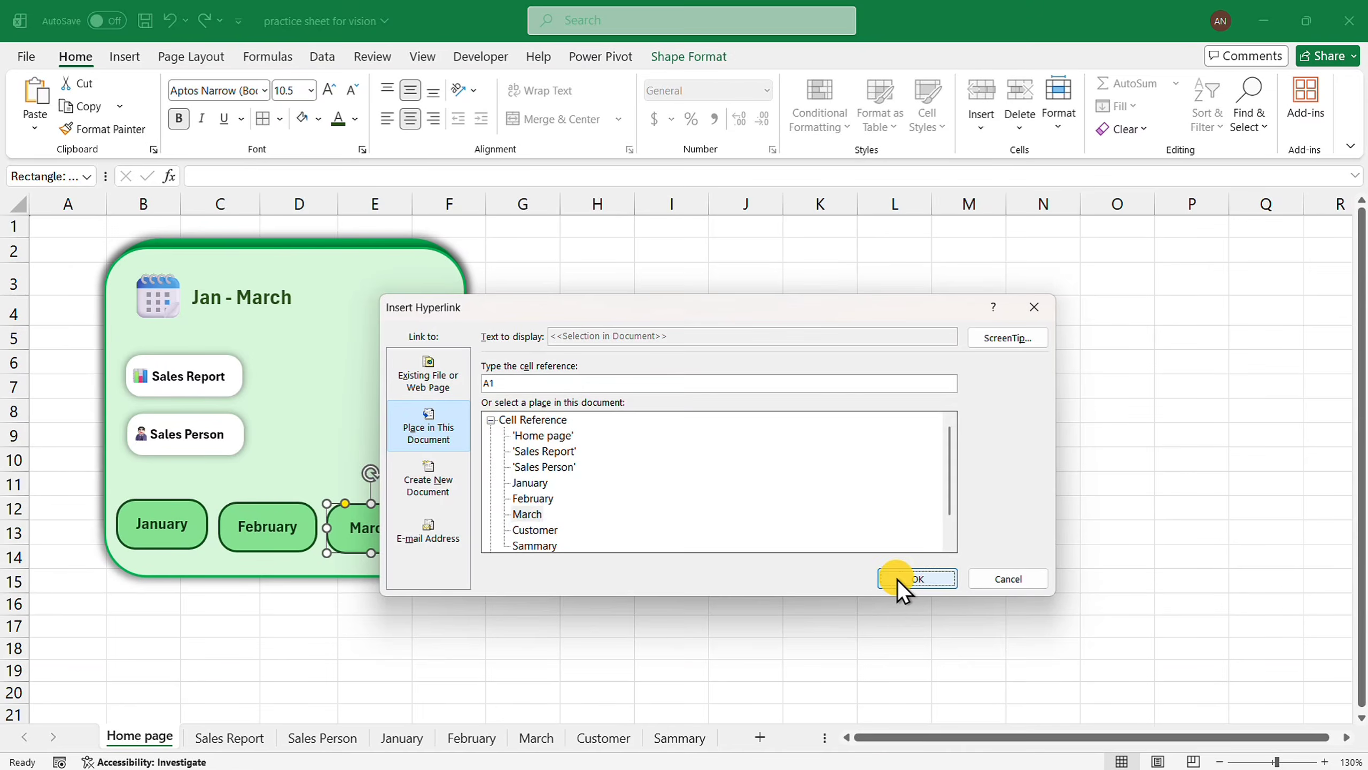
{"action": "left_click", "coordinate": [618, 444]}
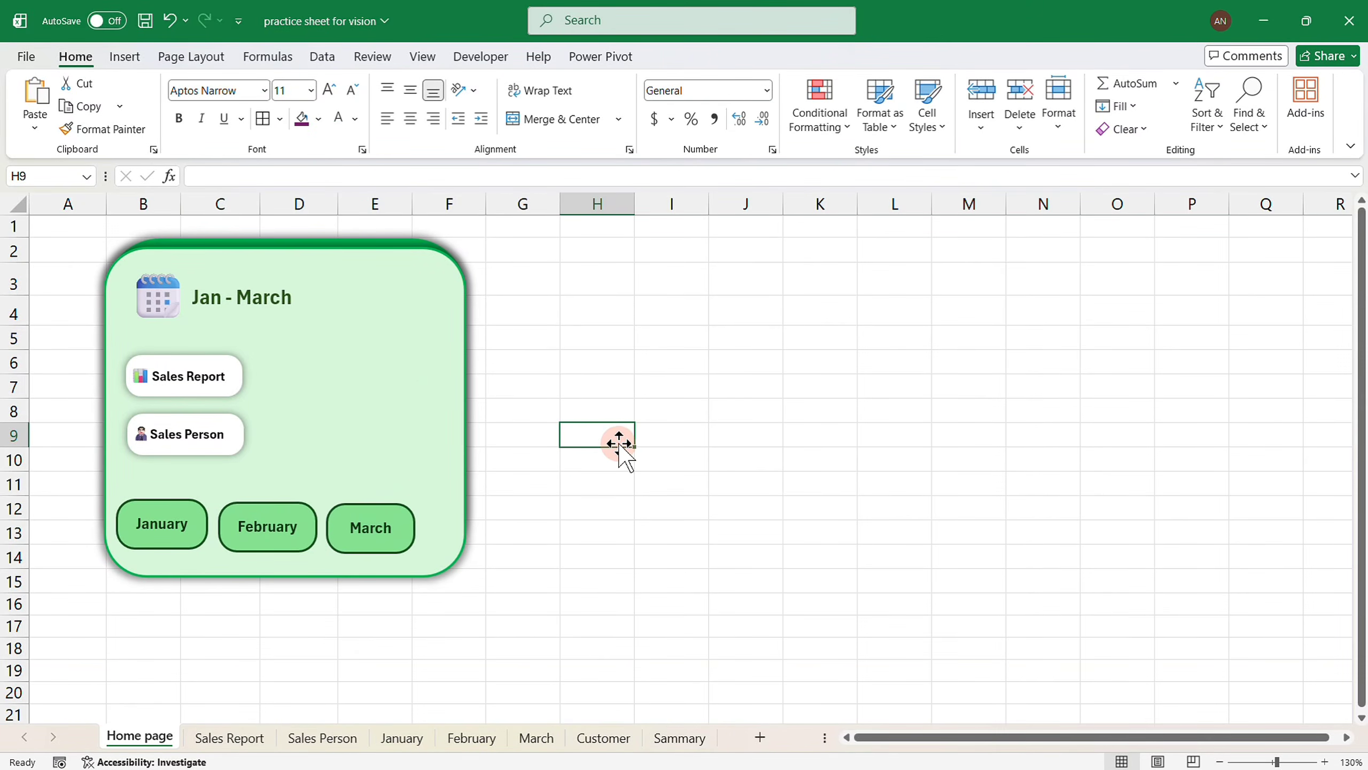
Test the Sales Report, Sales Person and January links from the Home page.
{"action": "left_click", "coordinate": [180, 377]}
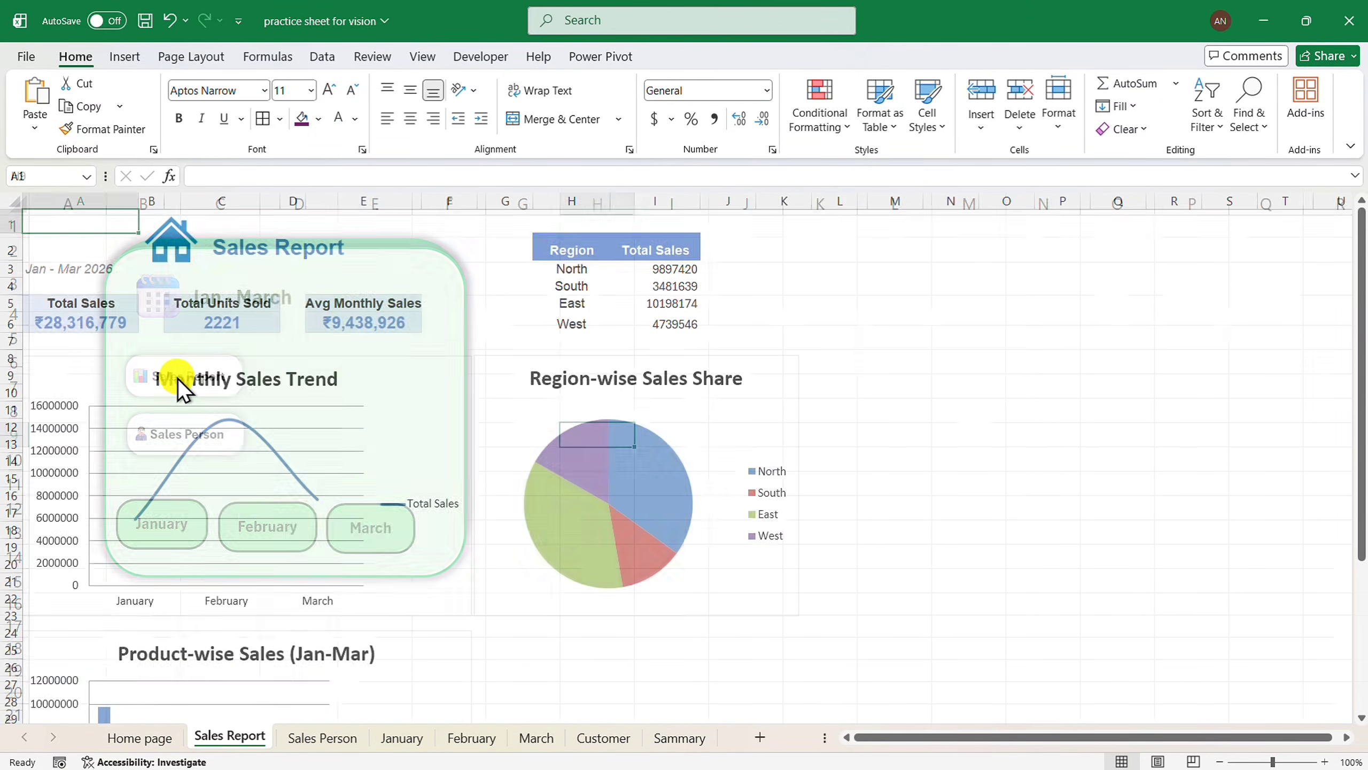
{"action": "left_click", "coordinate": [179, 253]}
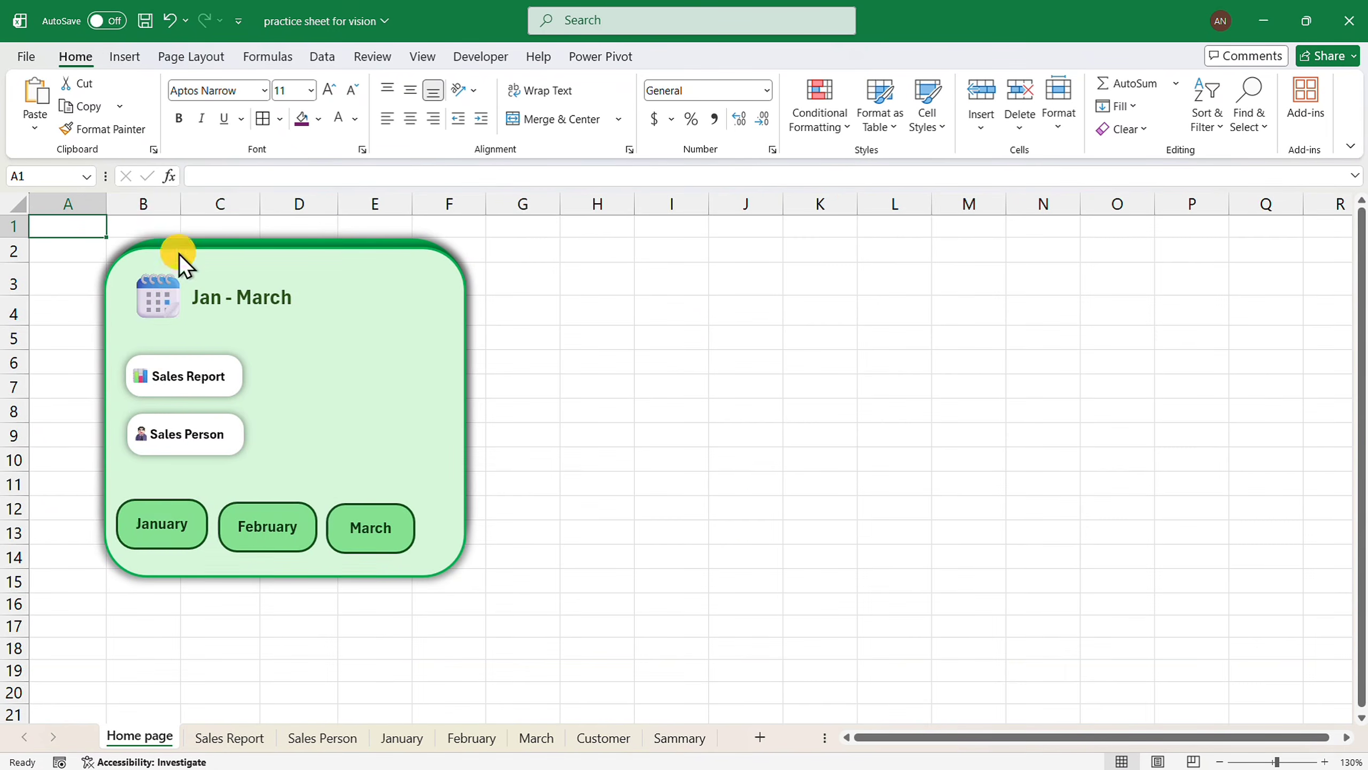
{"action": "left_click", "coordinate": [170, 438]}
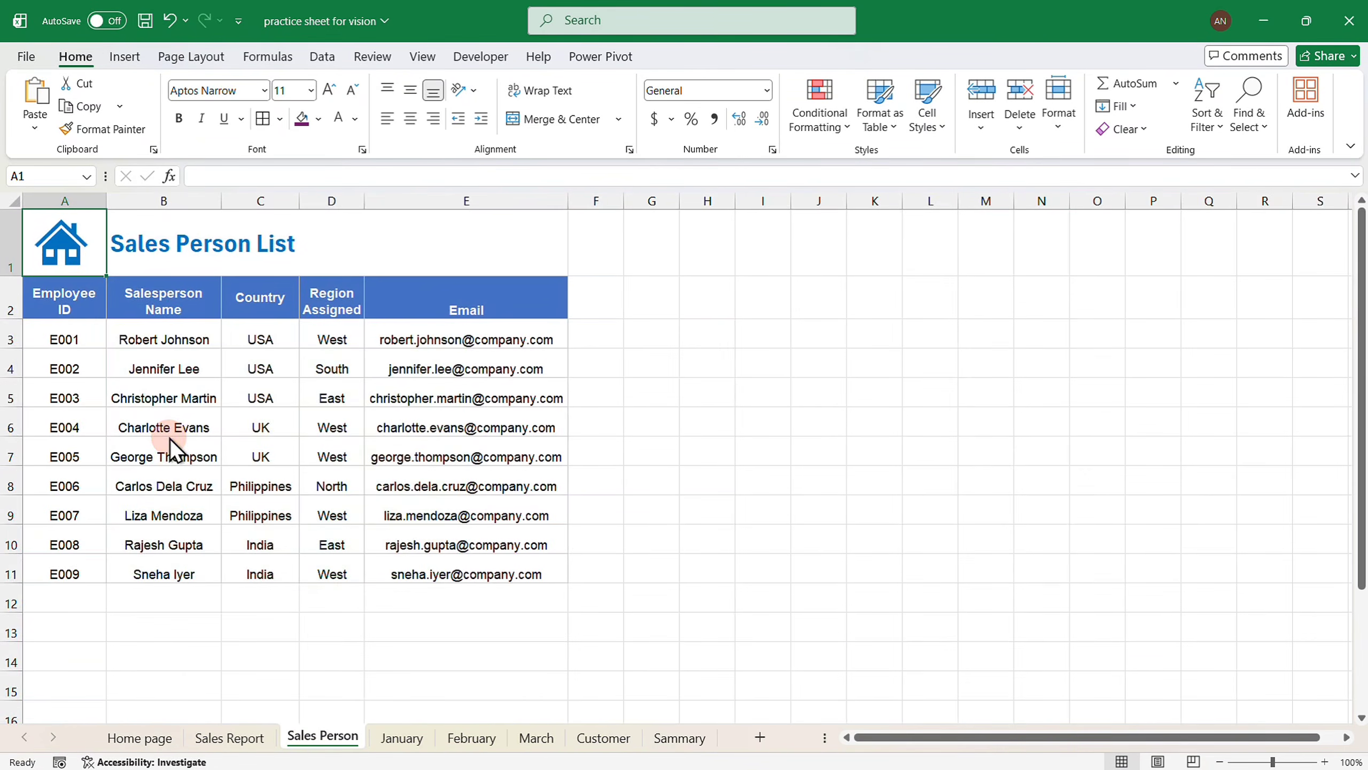
{"action": "left_click", "coordinate": [64, 249]}
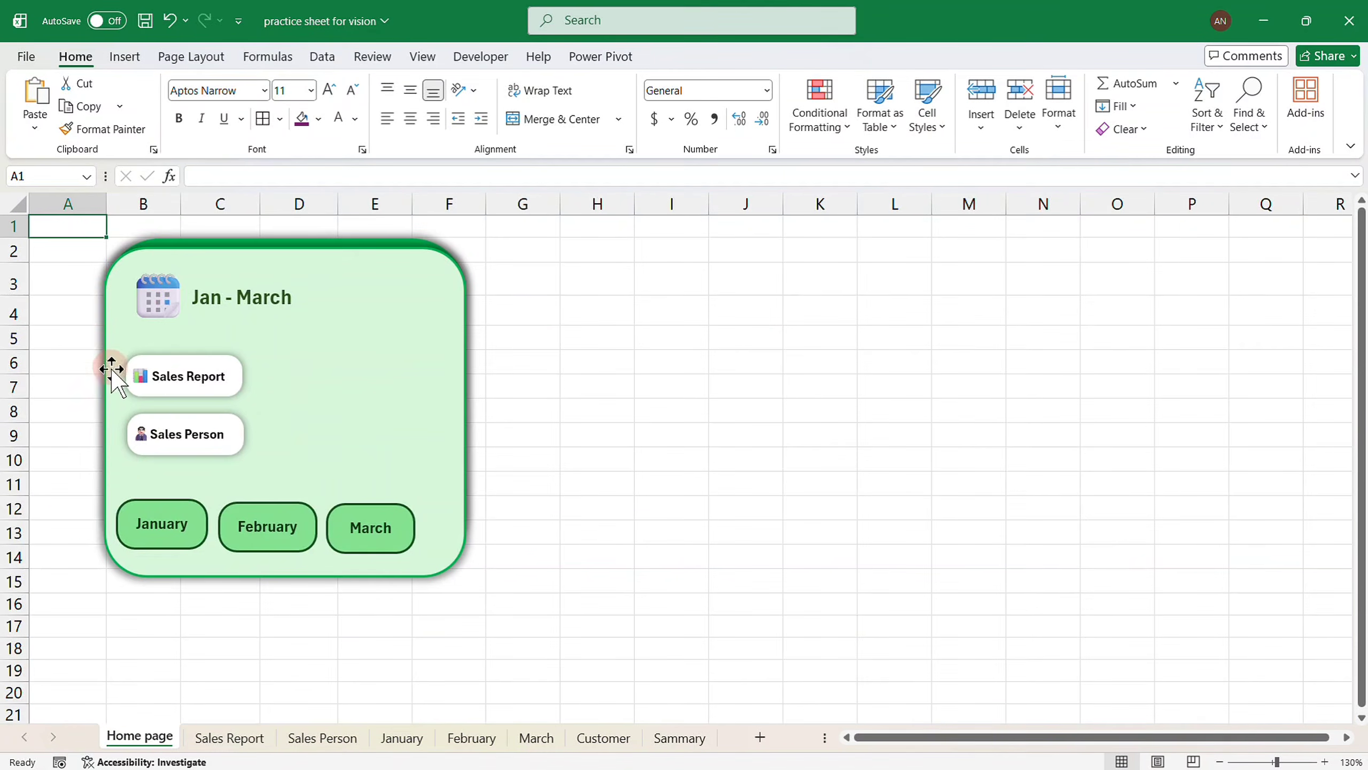
{"action": "left_click", "coordinate": [141, 509]}
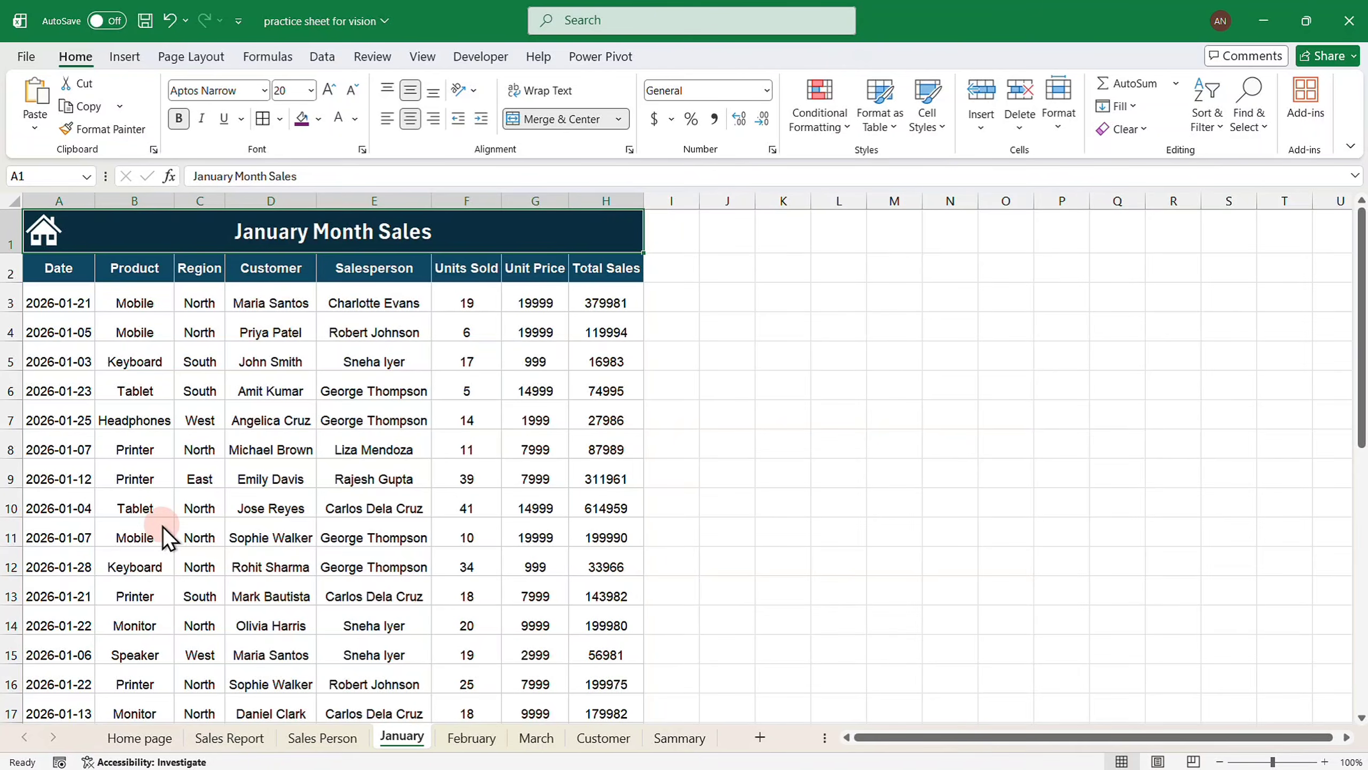
Hyperlink the January sheet's house icon to the Home page and use it to return.
{"action": "left_click", "coordinate": [52, 243], "text": "ctrl"}
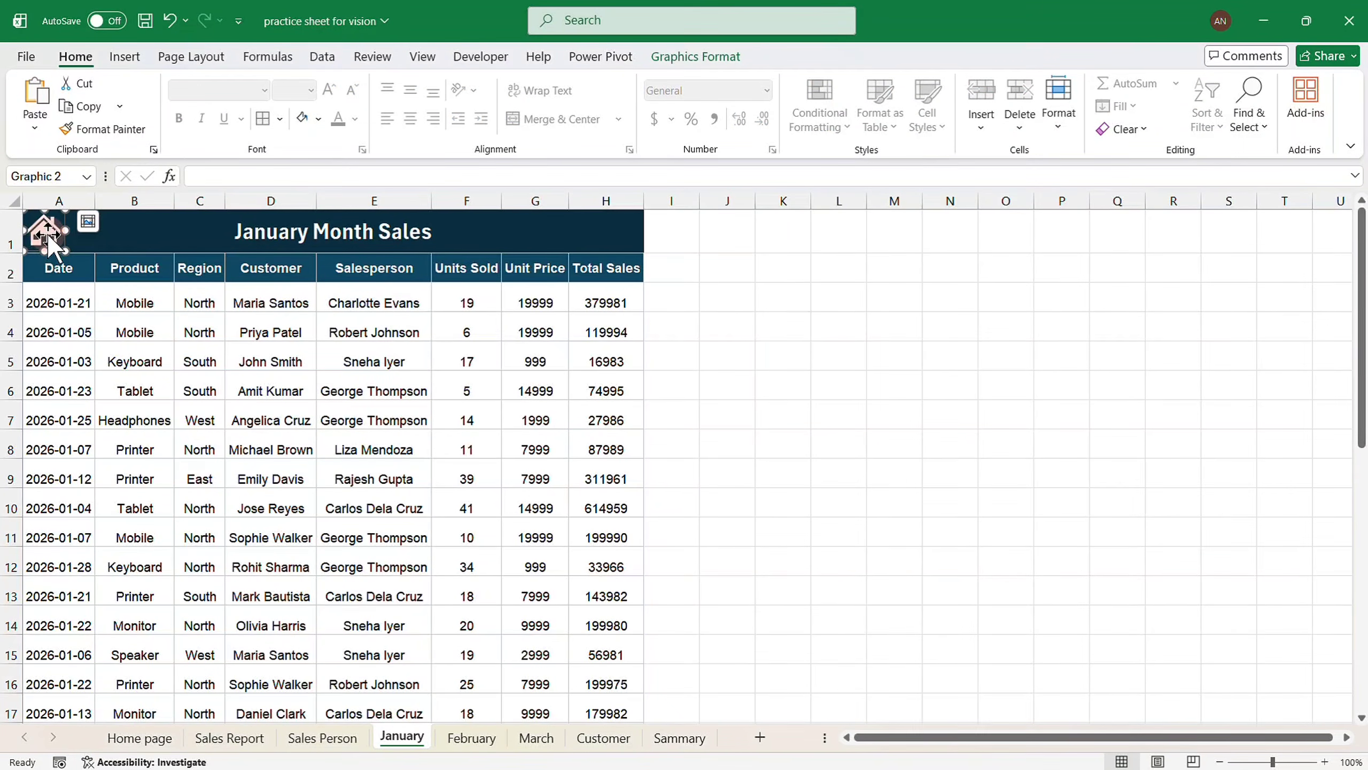
{"action": "key", "text": "ctrl+k"}
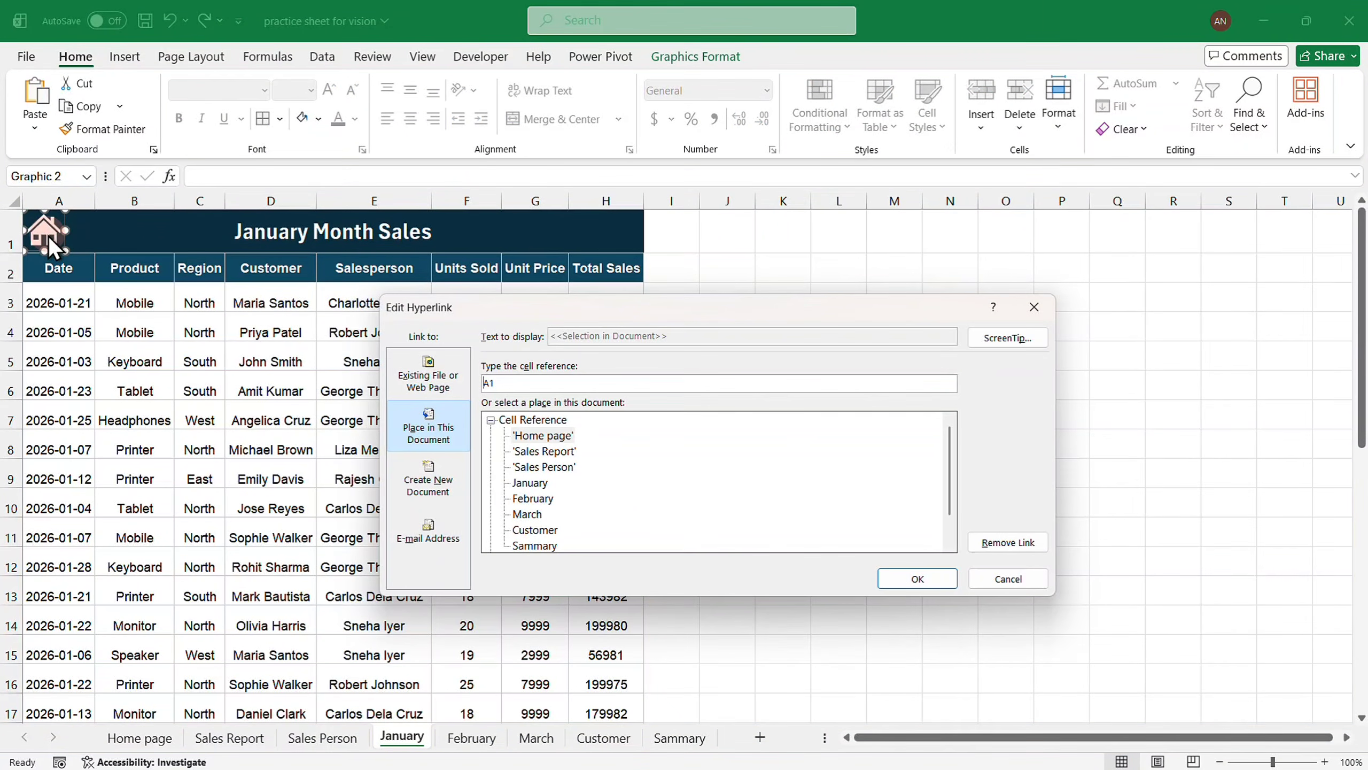
{"action": "left_click", "coordinate": [536, 438]}
{"action": "left_click", "coordinate": [916, 580]}
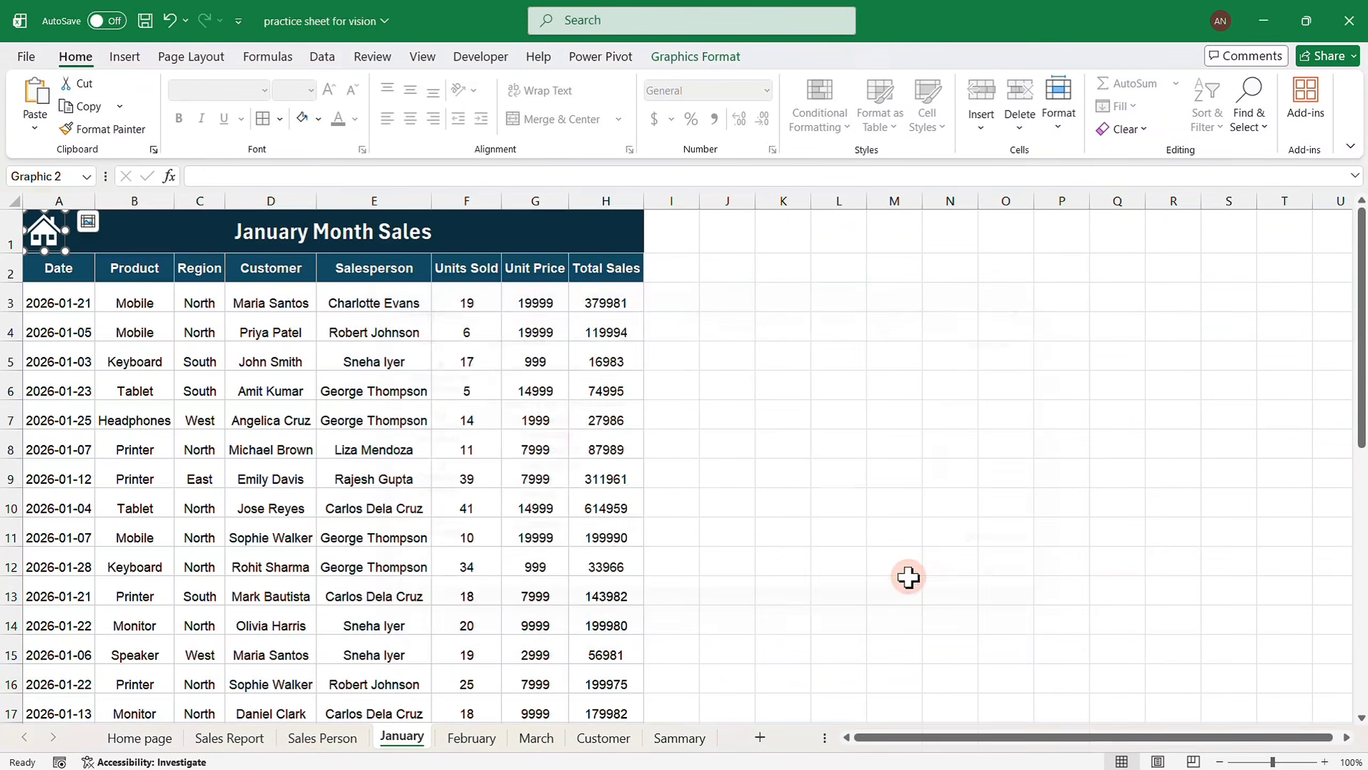
{"action": "left_click", "coordinate": [200, 421]}
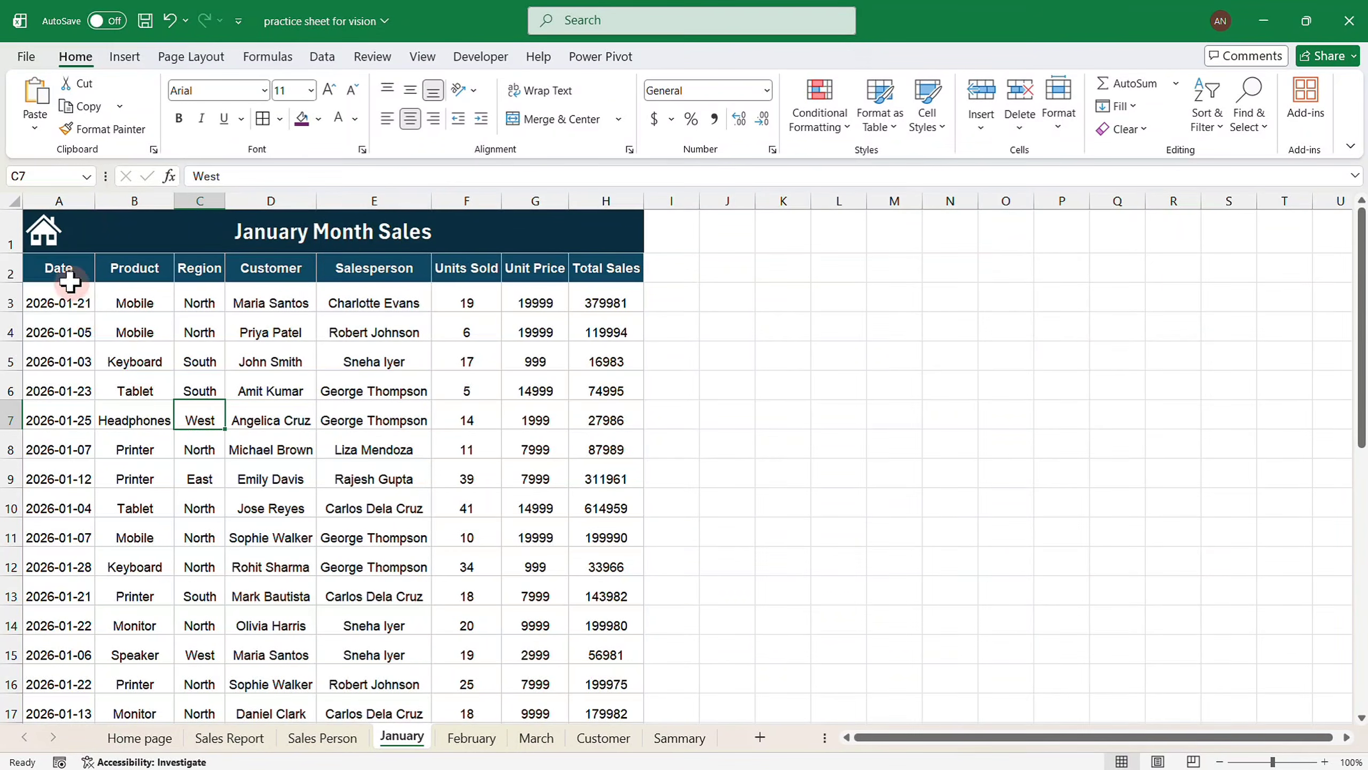
{"action": "left_click", "coordinate": [42, 238]}
Test the March link, then hide the gridlines on the Home page.
{"action": "left_click", "coordinate": [355, 538]}
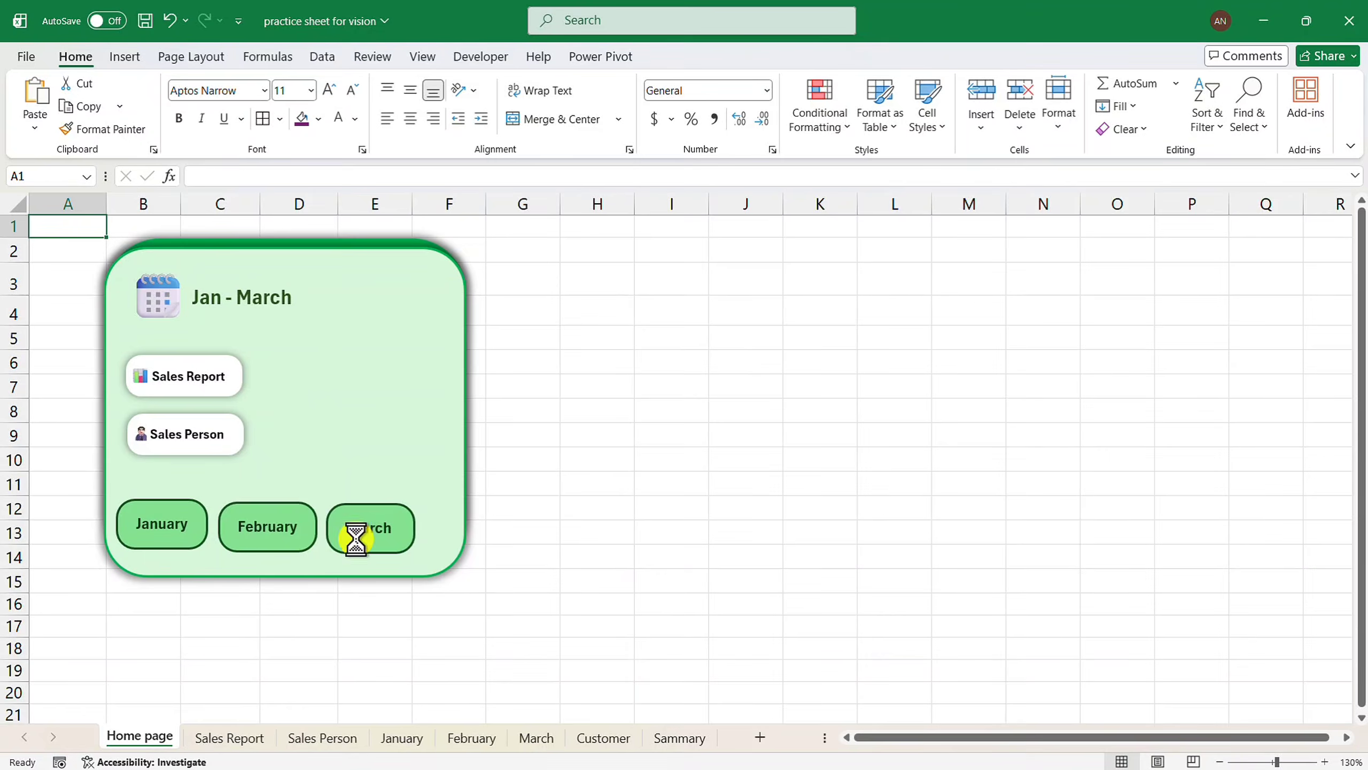
{"action": "left_click", "coordinate": [90, 234]}
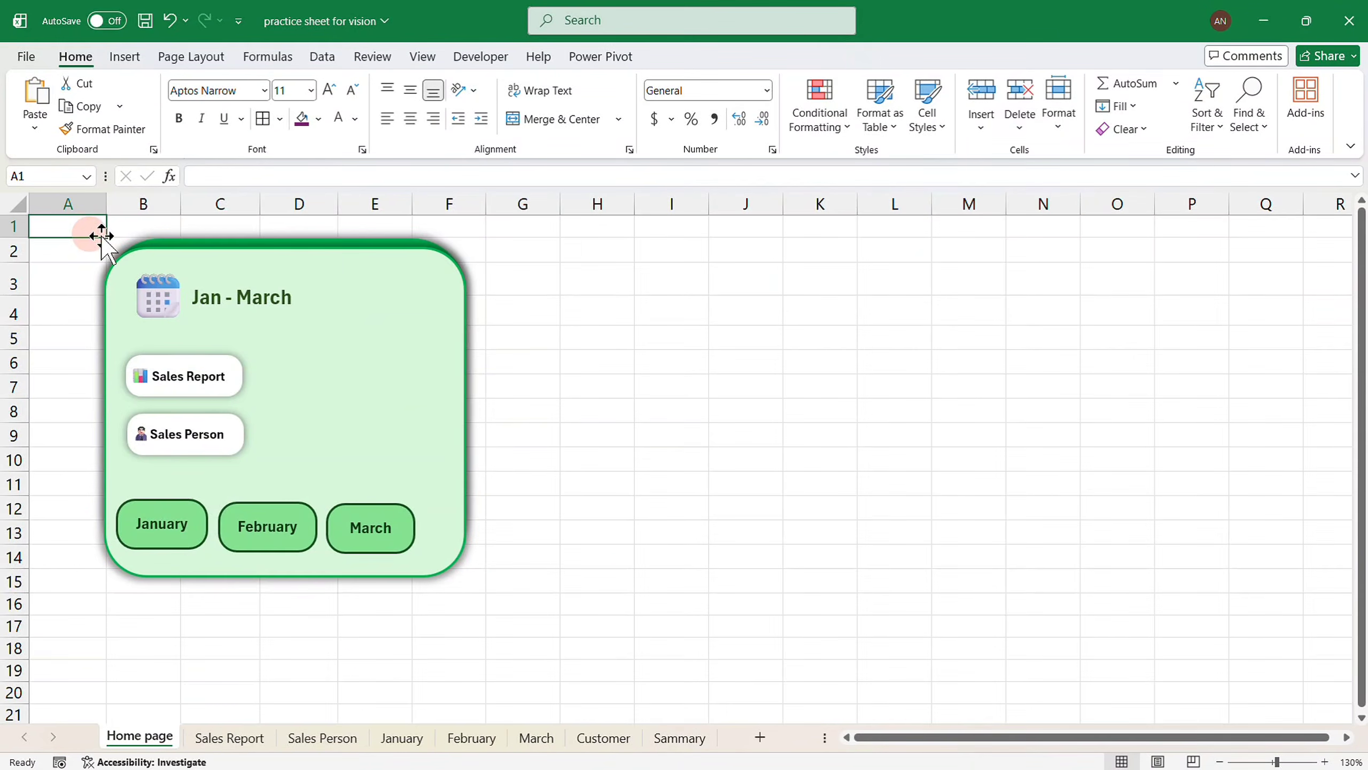
{"action": "left_click", "coordinate": [415, 56]}
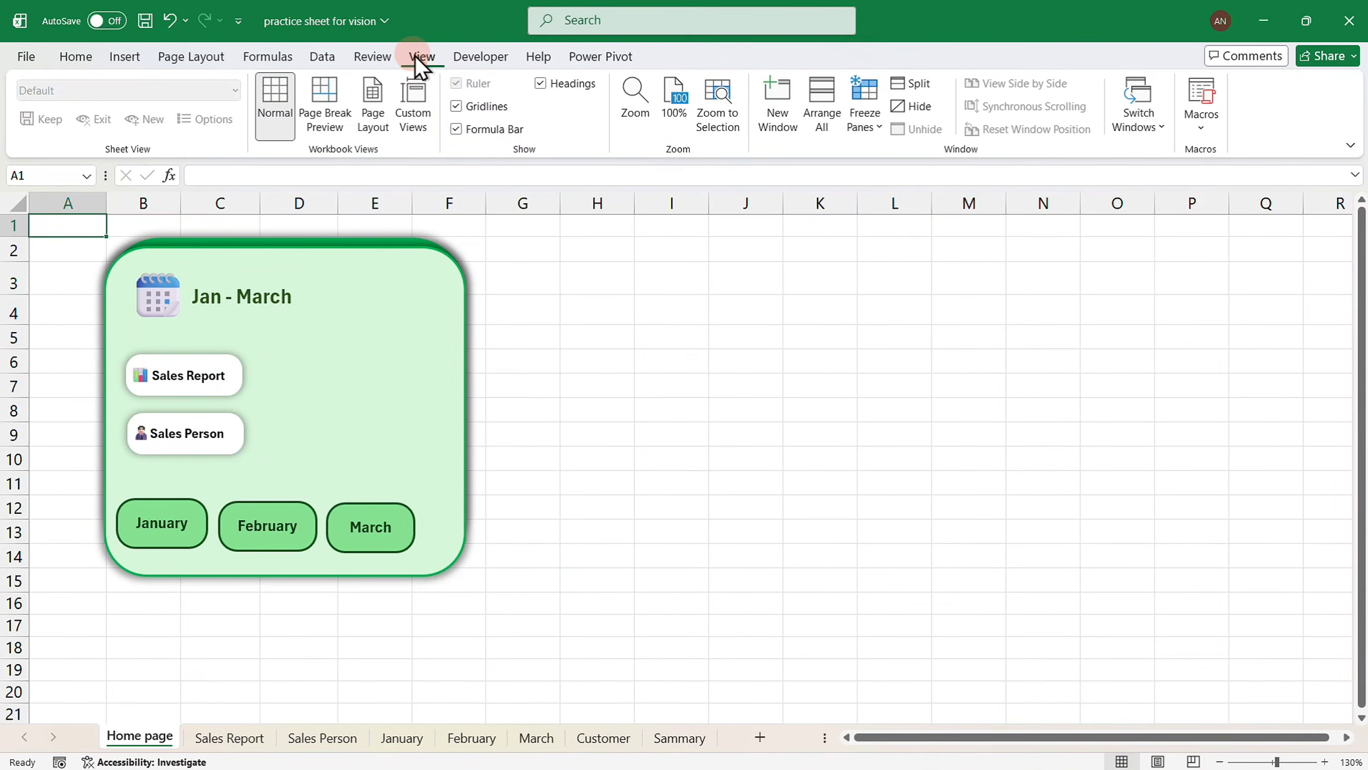
{"action": "left_click", "coordinate": [476, 106]}
{"action": "left_click", "coordinate": [78, 57]}
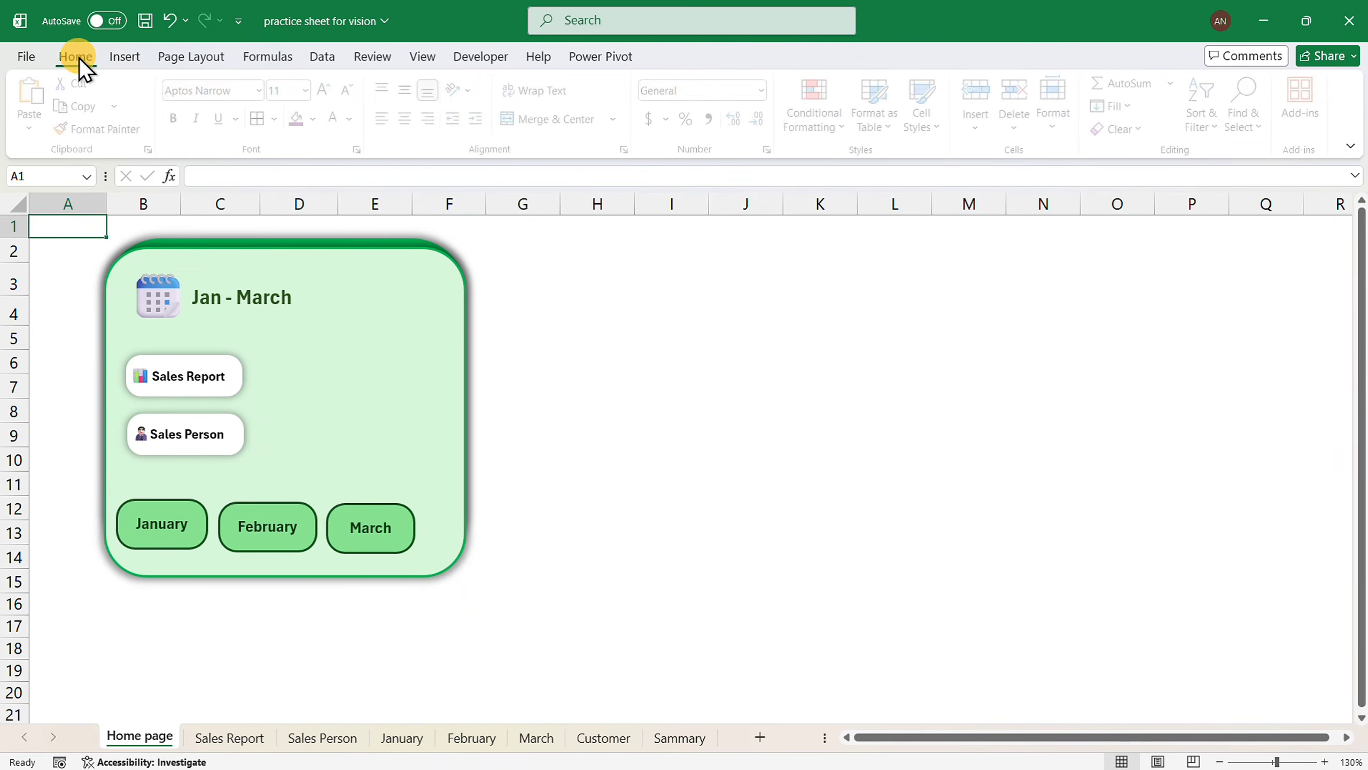
Retest the Sales Report, Sales Person, January and February links, returning Home each time.
{"action": "left_click", "coordinate": [221, 385]}
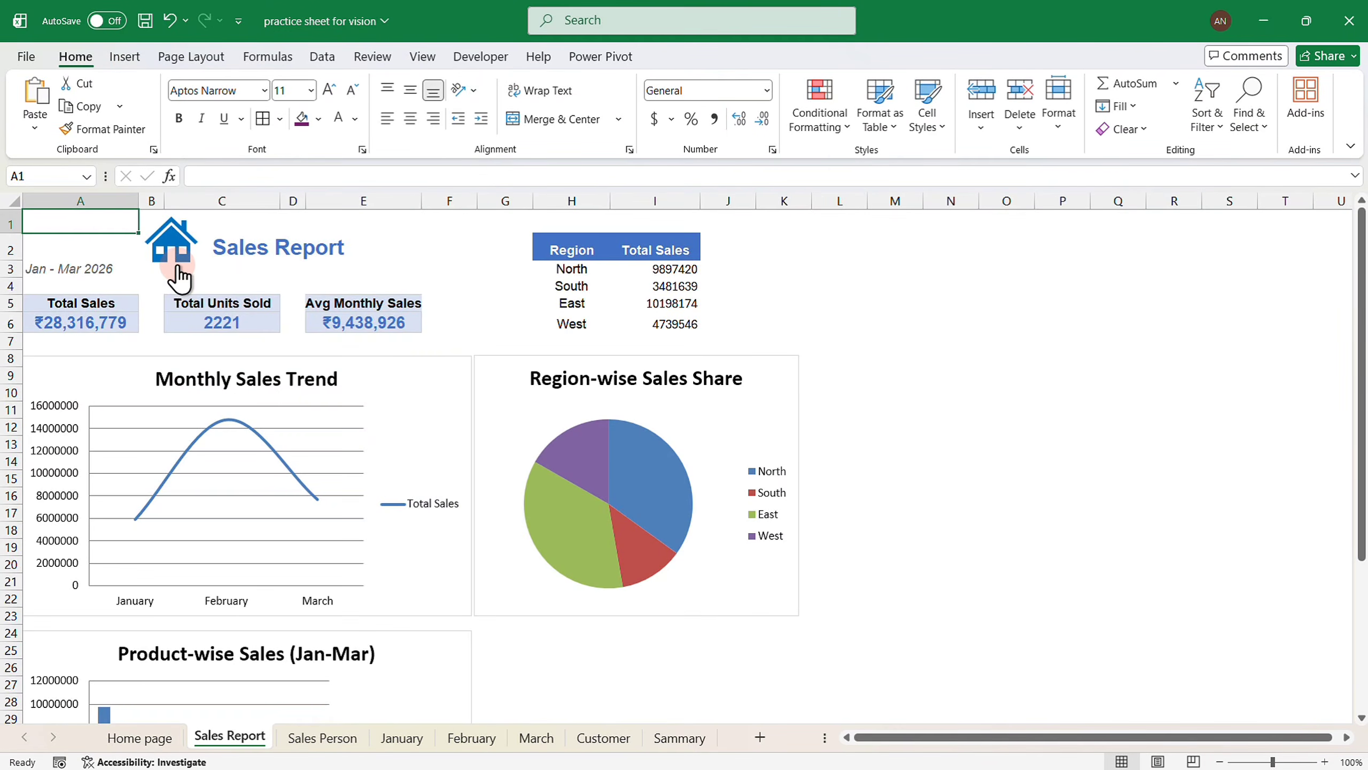
{"action": "left_click", "coordinate": [178, 266]}
{"action": "left_click", "coordinate": [184, 436]}
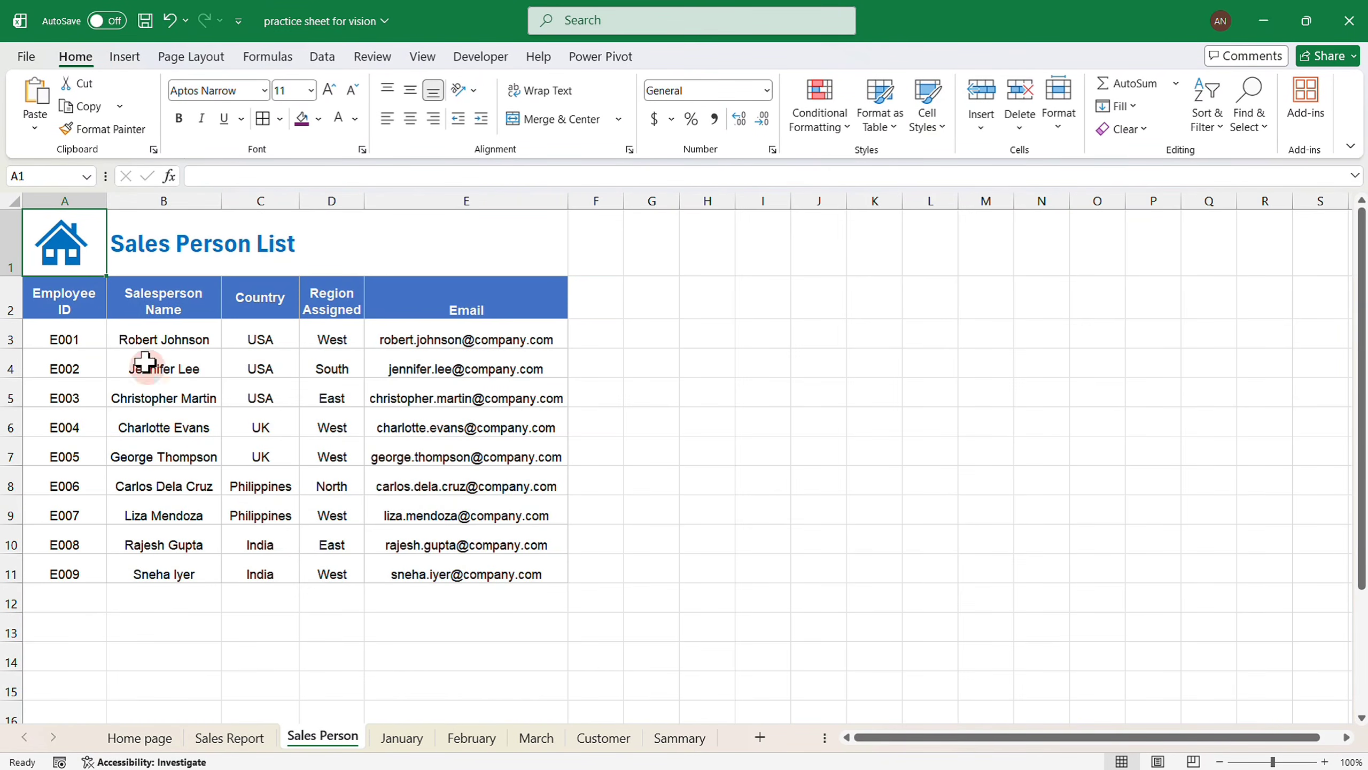
{"action": "left_click", "coordinate": [63, 249]}
{"action": "left_click", "coordinate": [156, 526]}
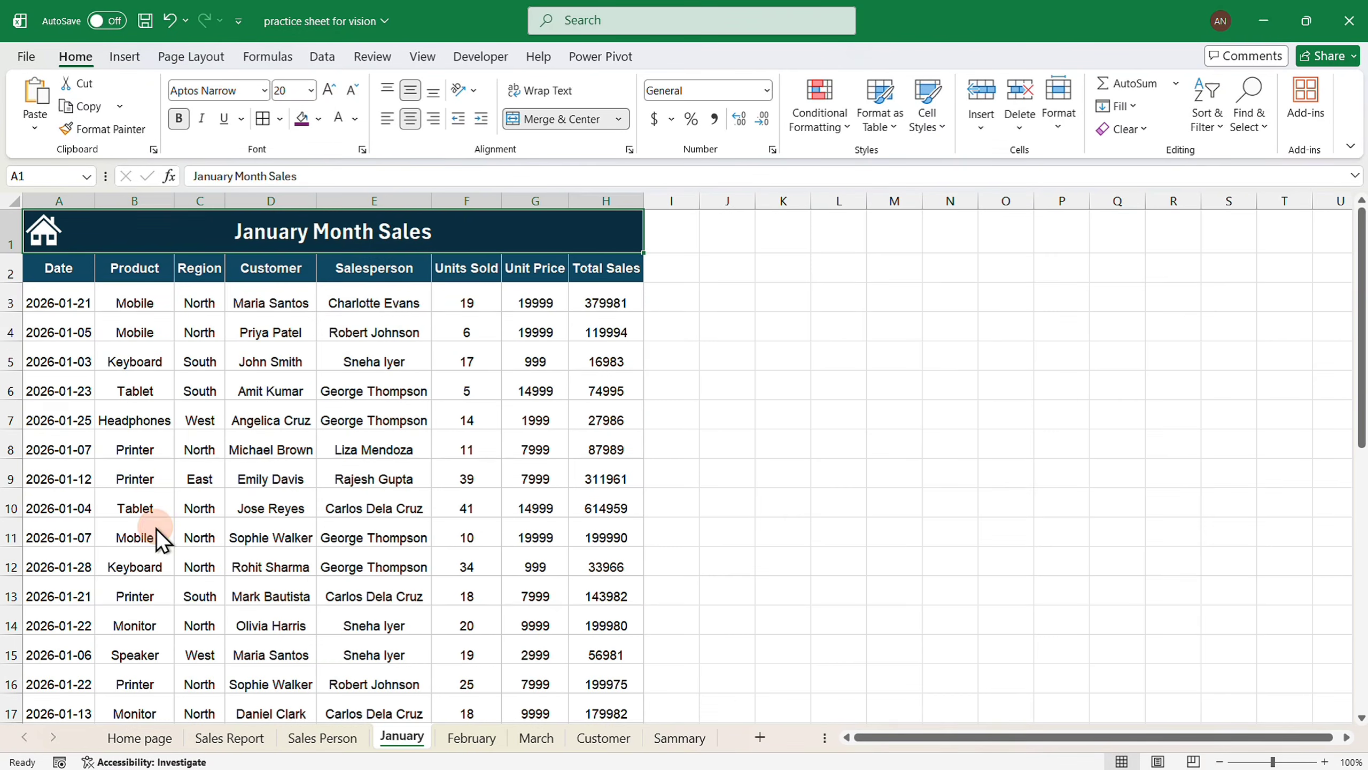
{"action": "left_click", "coordinate": [43, 234]}
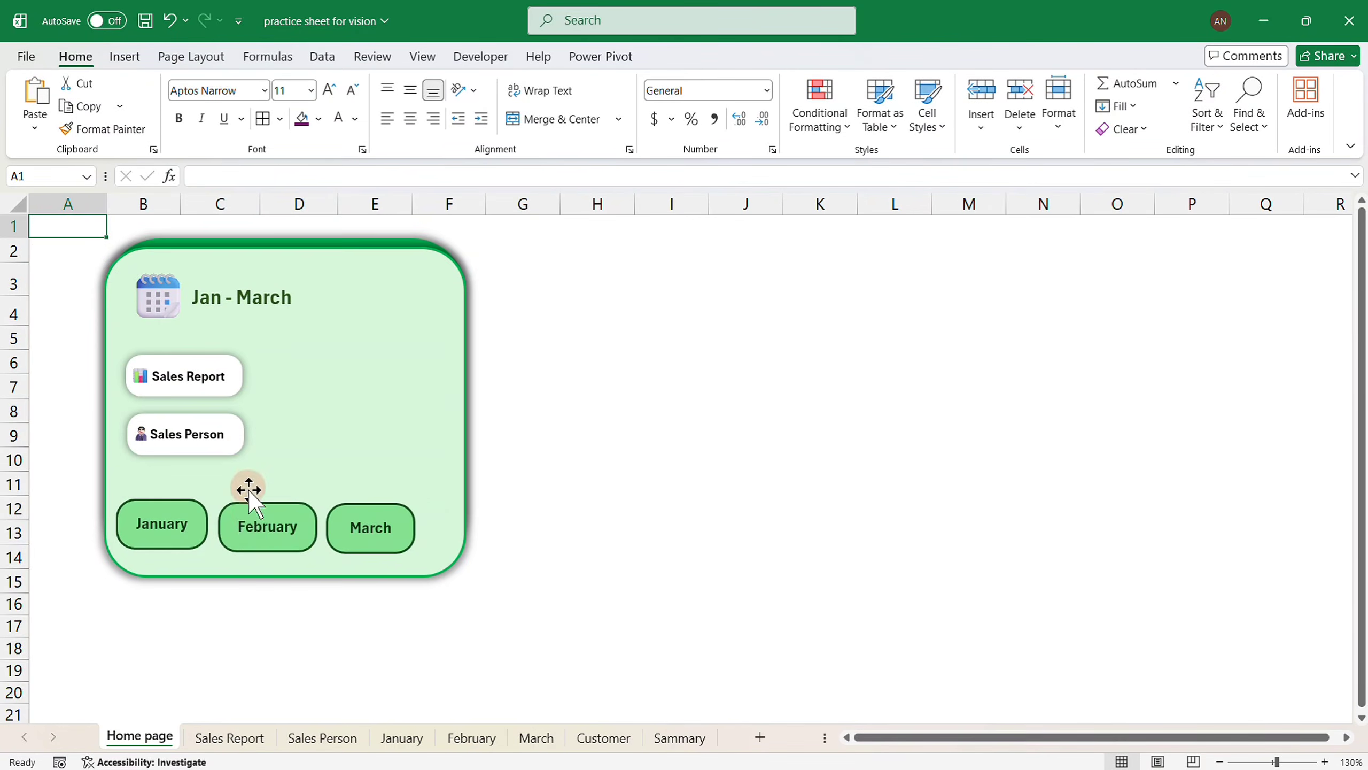
{"action": "left_click", "coordinate": [250, 527]}
{"action": "left_click", "coordinate": [52, 233]}
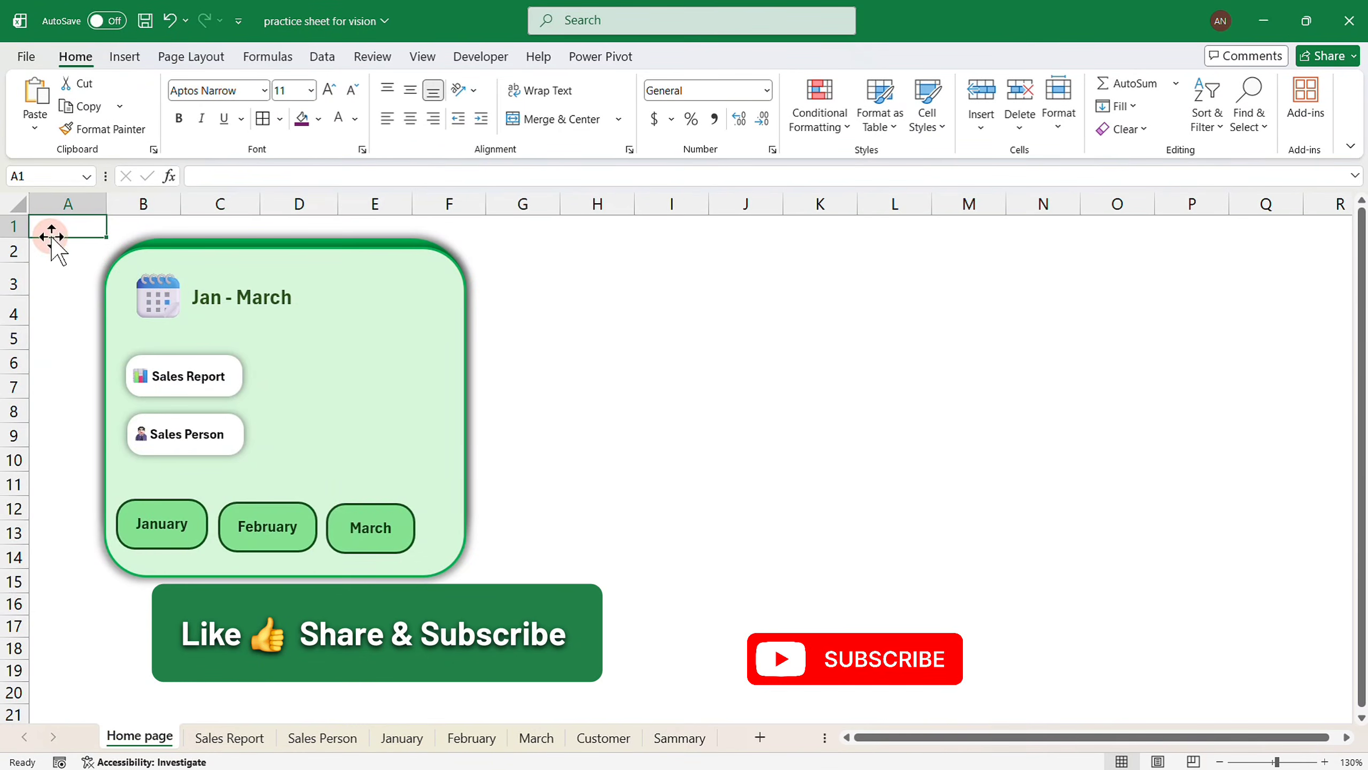